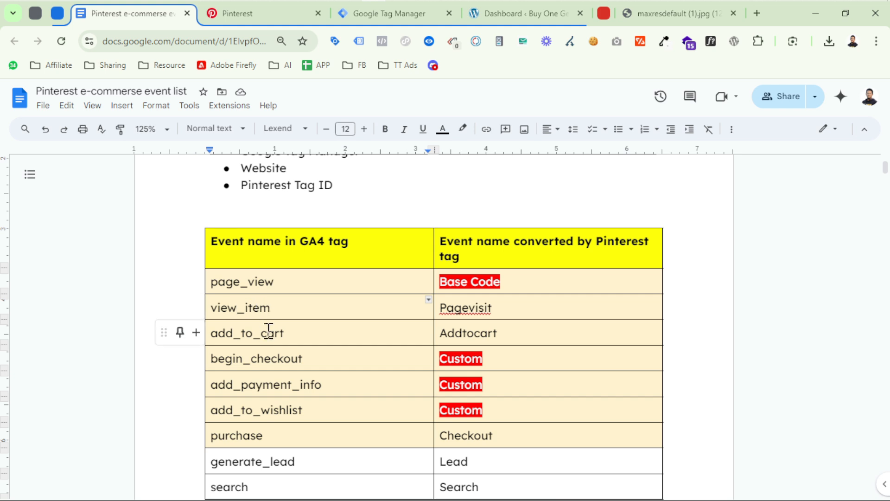
Examine how the GA4 event names map to Pinterest tag events in the table, from add_to_cart through sign_up.
click(478, 333)
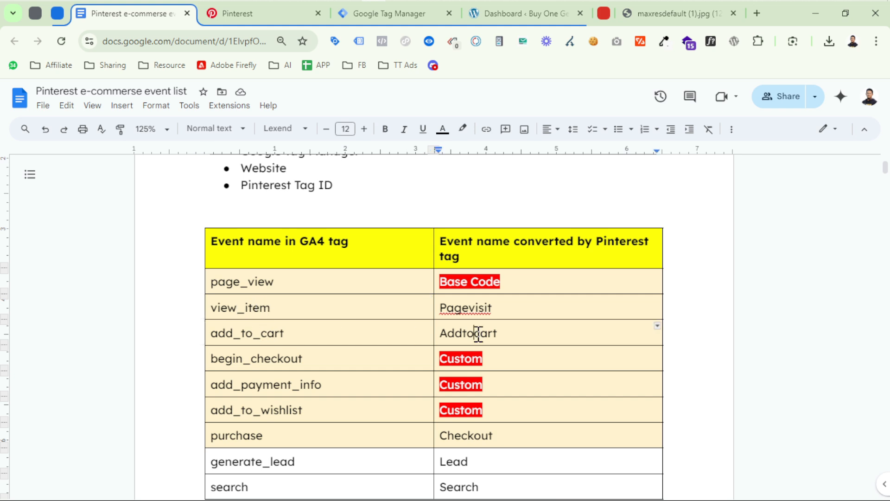
click(263, 386)
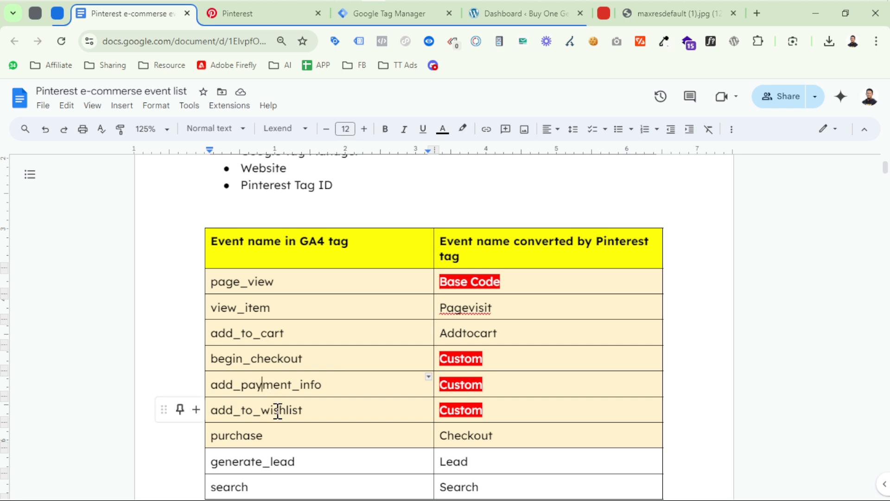
drag(502, 411, 239, 368)
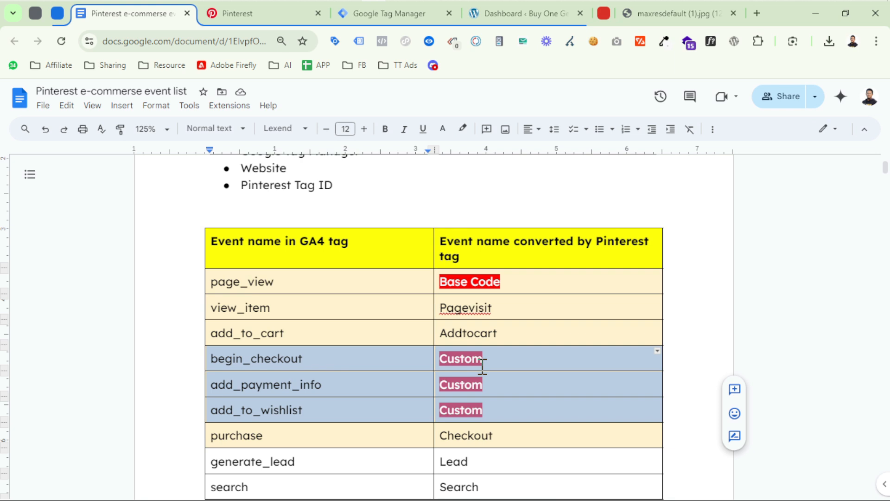
scroll(298, 319, down, 2)
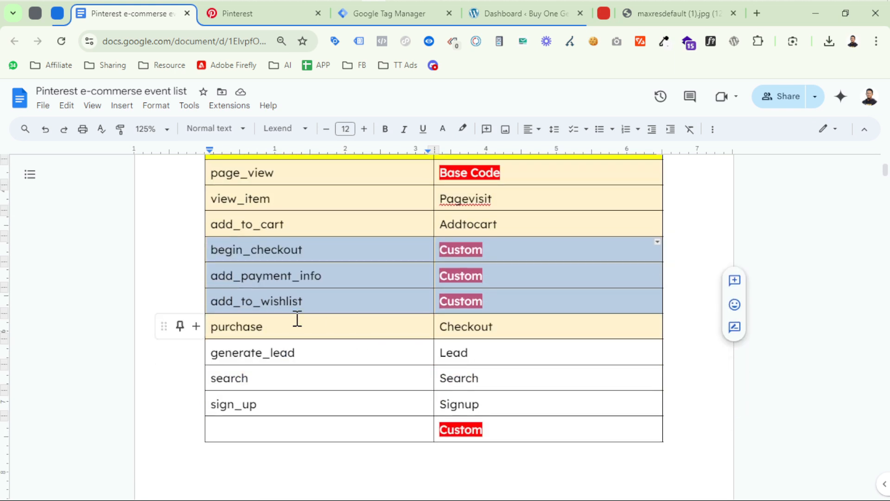
click(236, 326)
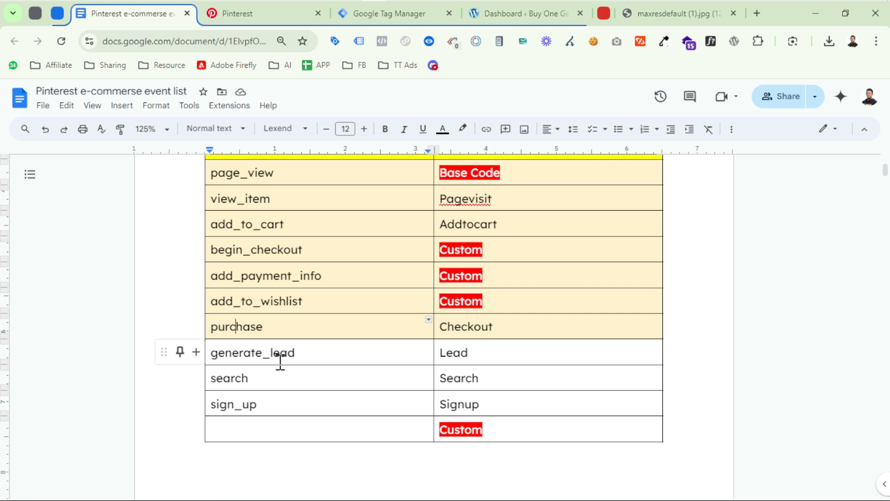
click(226, 354)
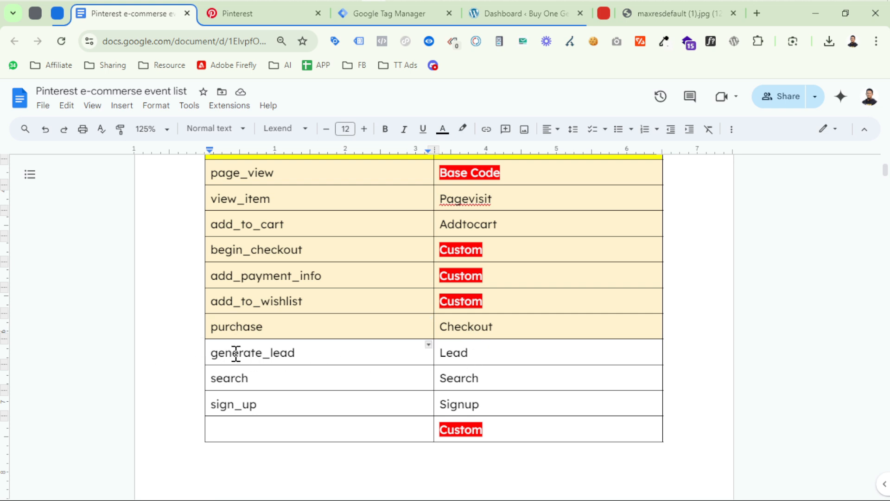
click(453, 351)
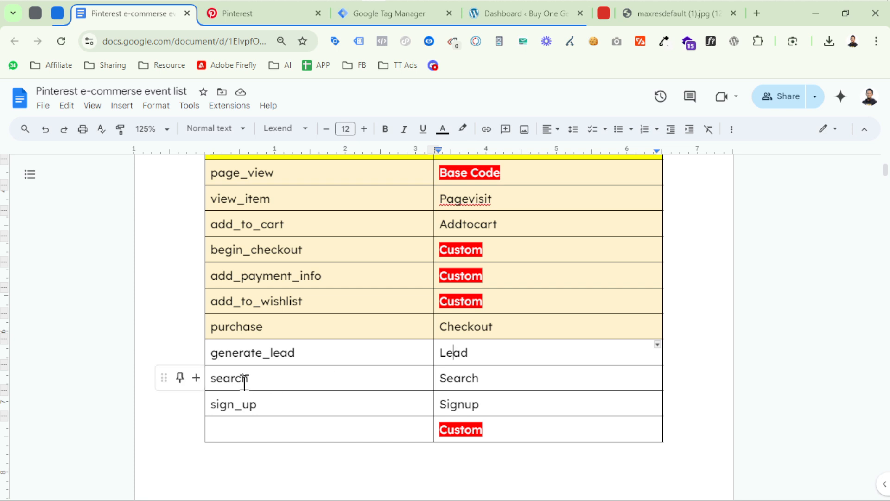
click(230, 378)
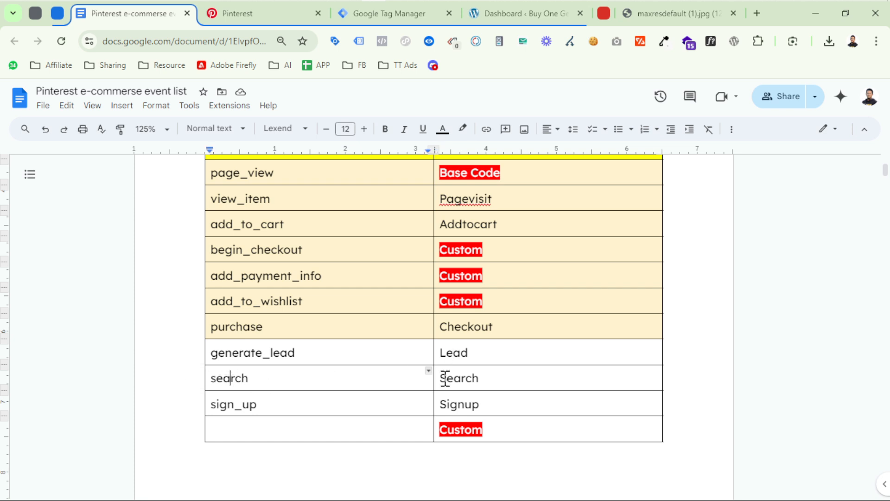
click(474, 378)
click(235, 404)
click(459, 404)
Review the document's requirements list and highlight the Browser Side (Client Side) item beneath the title.
scroll(460, 404, up, 4)
scroll(461, 403, down, 4)
scroll(462, 398, up, 2)
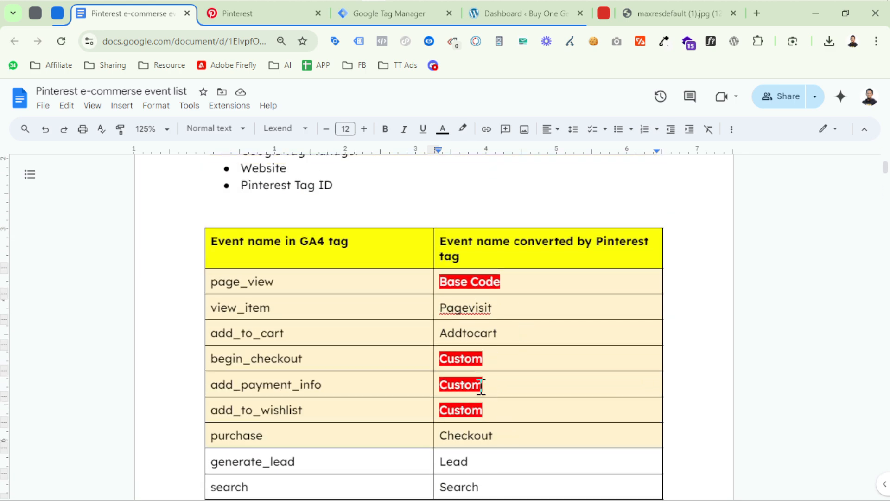
scroll(481, 386, up, 2)
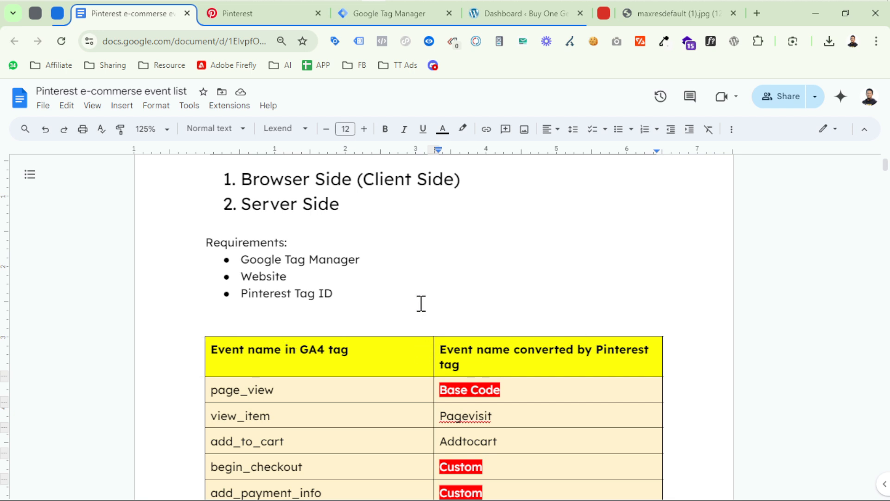
scroll(440, 269, up, 2)
drag(474, 288, 295, 297)
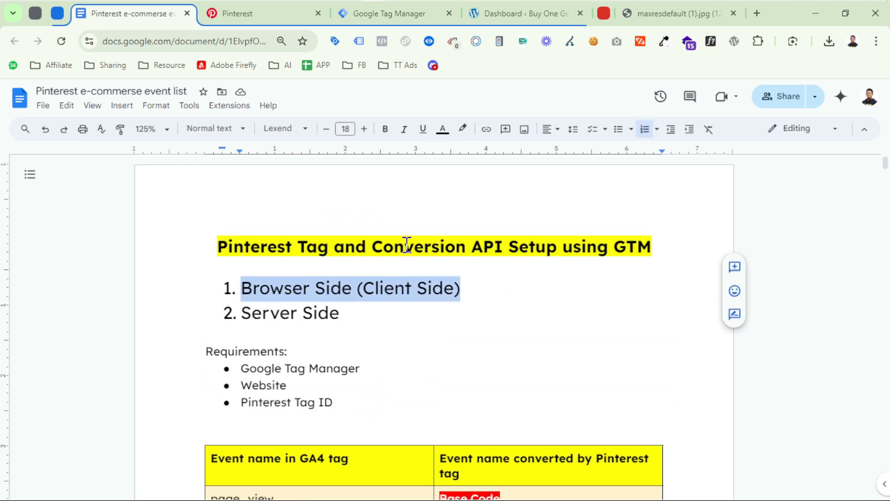
Switch to the site's WordPress dashboard and open the list of installed plugins.
click(386, 24)
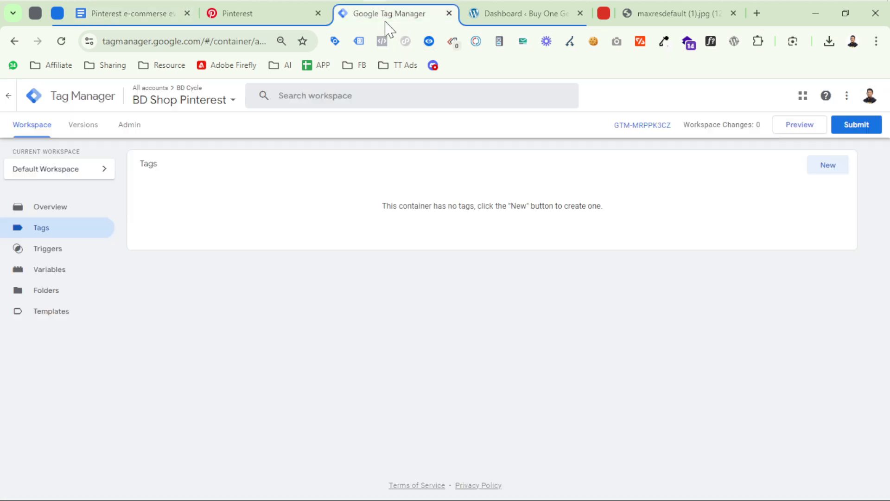
click(509, 24)
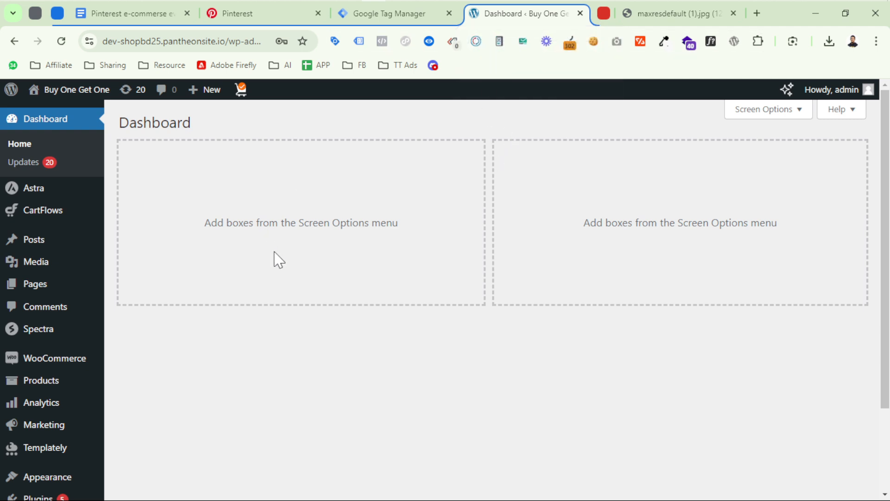
scroll(278, 260, down, 3)
mouse_move(40, 401)
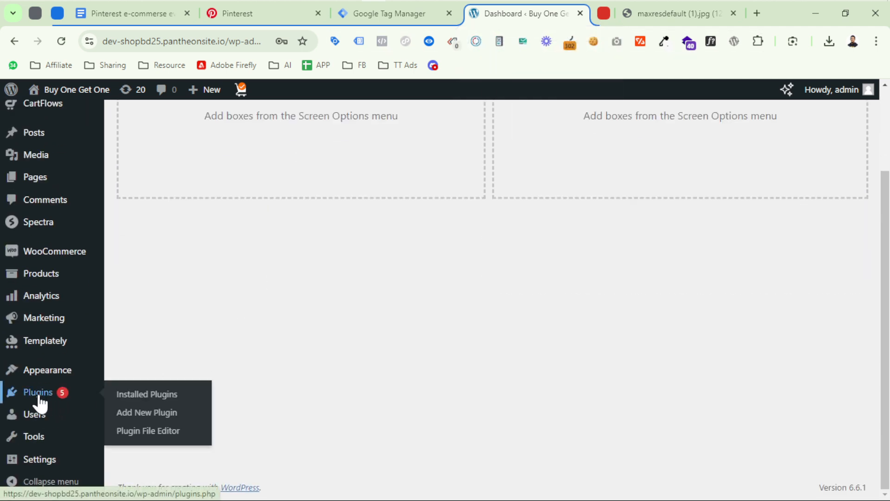
click(160, 397)
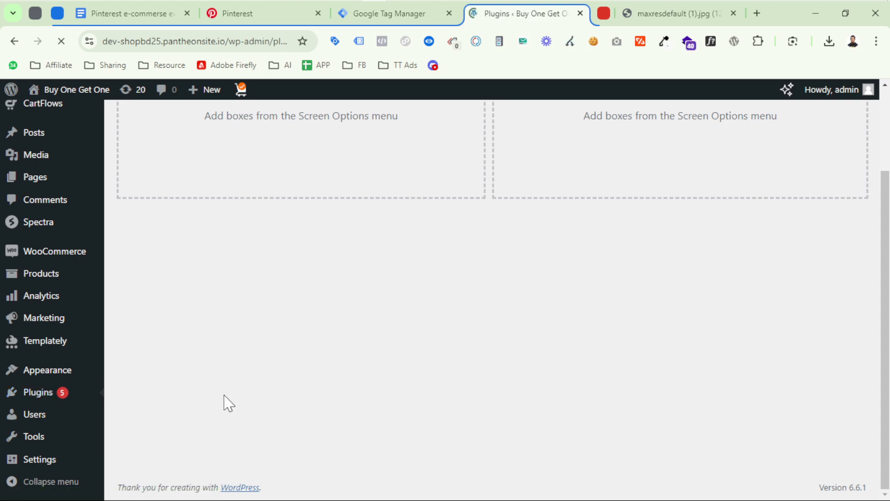
Find the GTM4WP plugin among the installed plugins and open its settings at the Google Tag Manager ID option.
scroll(304, 385, down, 5)
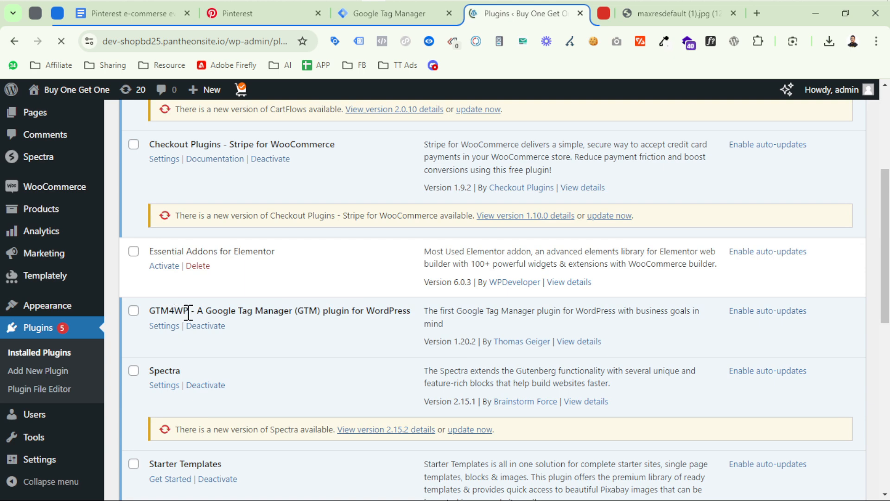
drag(188, 312, 150, 312)
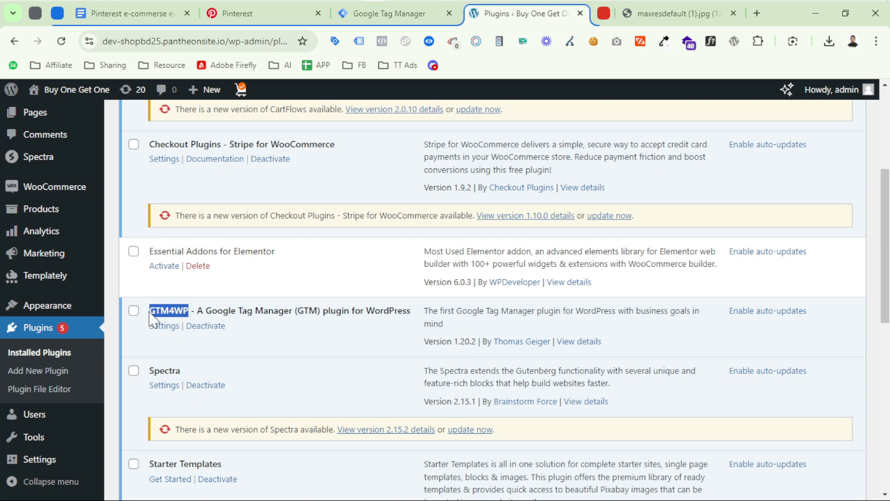
click(173, 314)
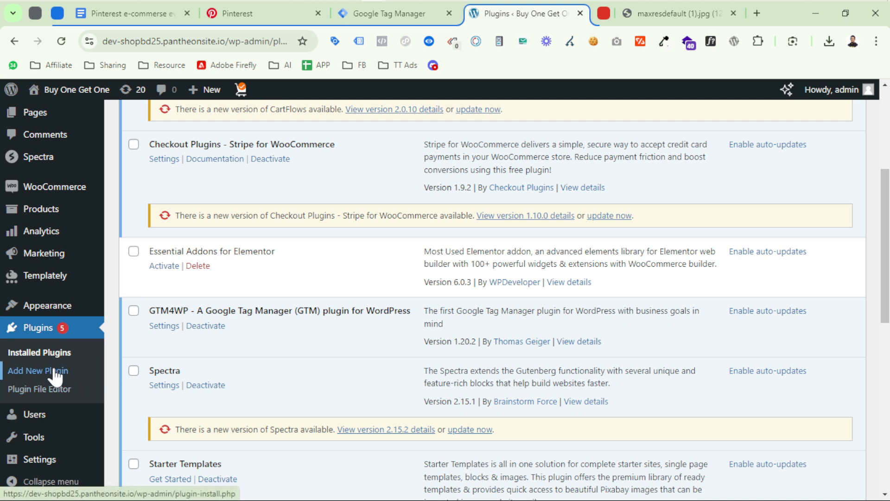
double_click(173, 311)
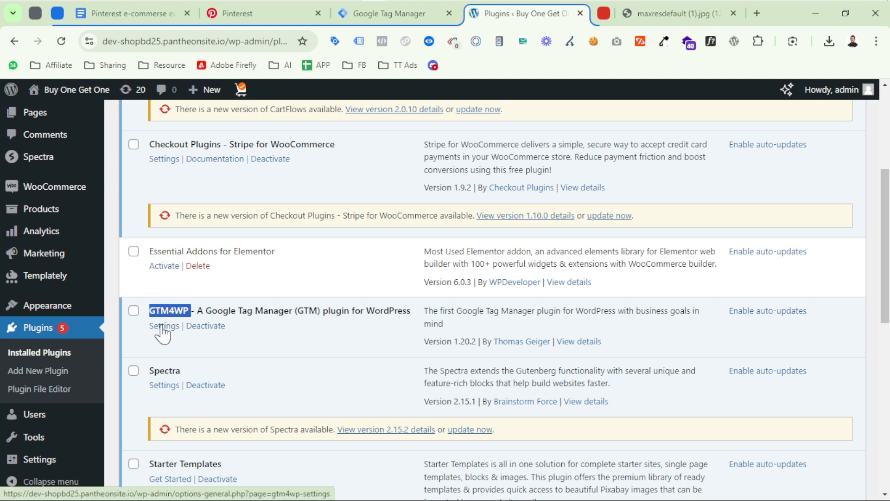
click(164, 327)
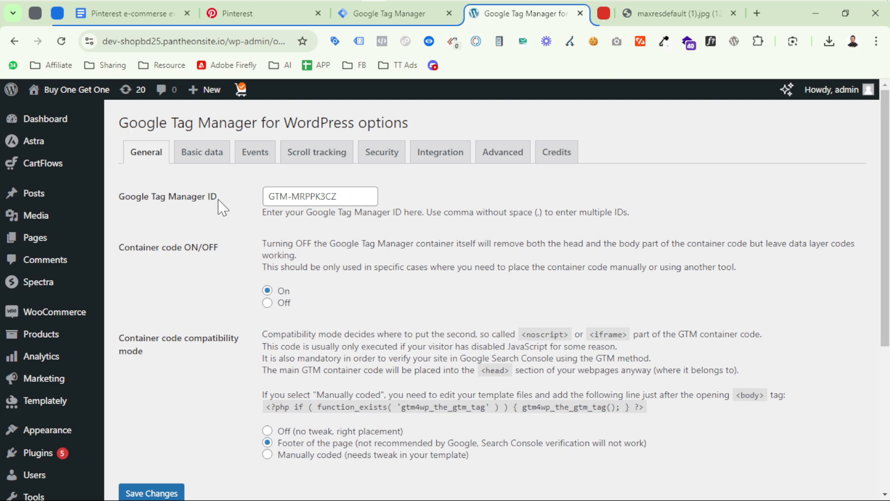
drag(219, 203, 122, 204)
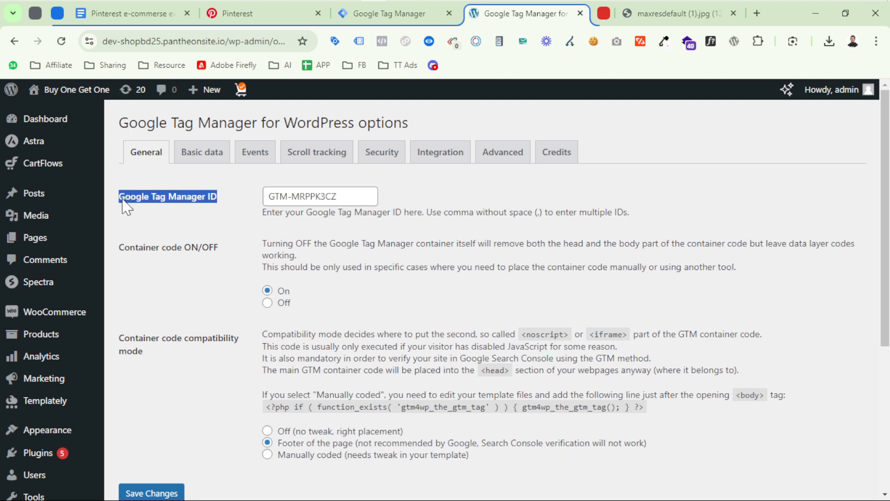
Copy the BD Shop Pinterest container ID from Google Tag Manager into the GTM4WP plugin's Google Tag Manager ID setting in WordPress and save.
click(397, 18)
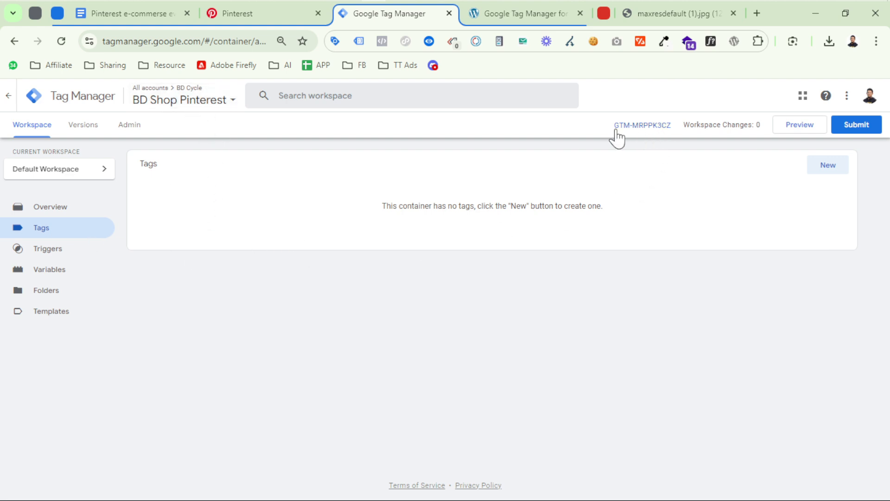
drag(607, 132, 673, 141)
key(ctrl+c)
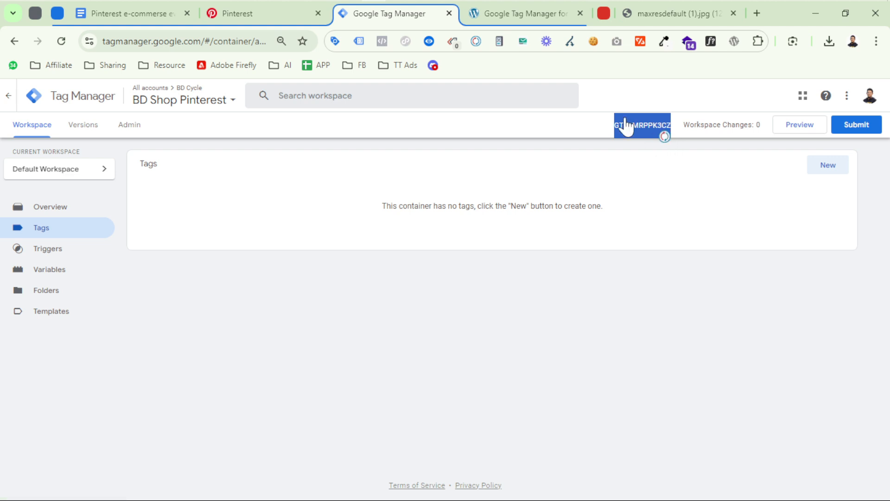
click(526, 13)
drag(331, 200, 261, 223)
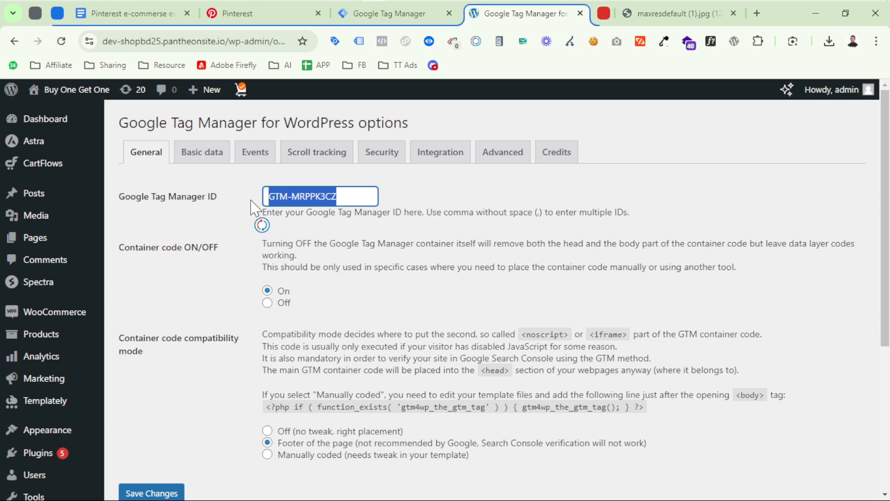
key(ctrl+v)
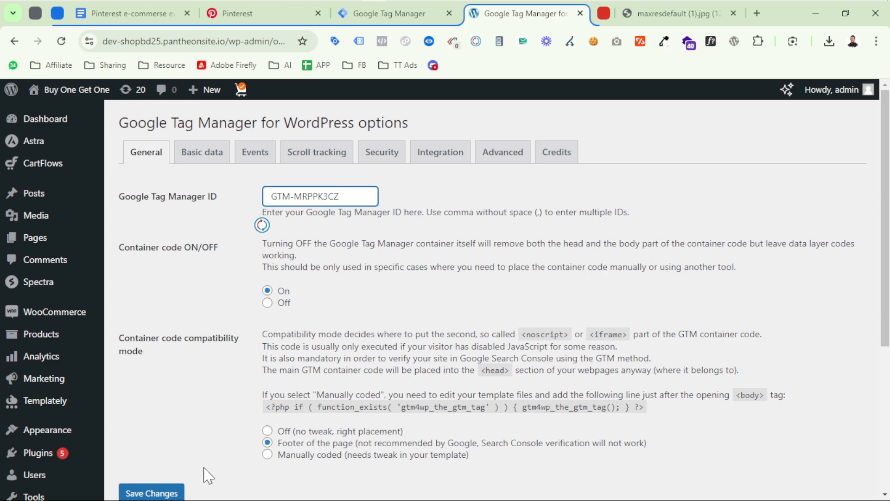
click(172, 493)
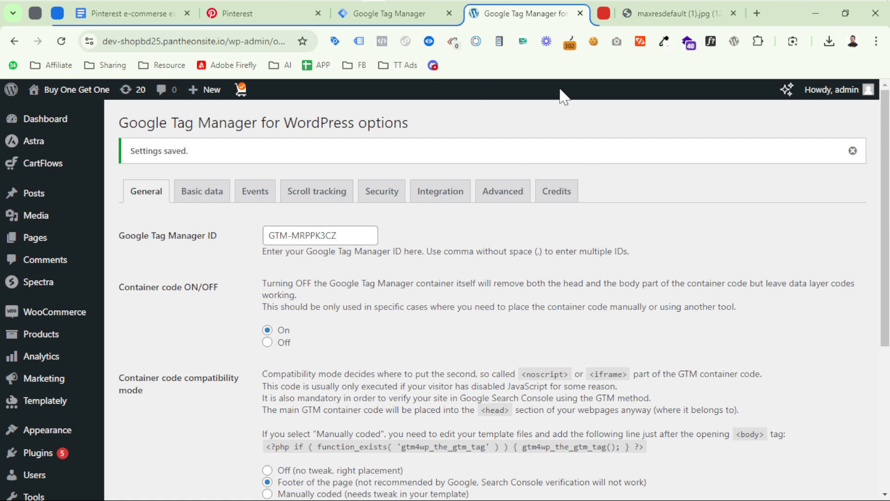
Switch to the Pinterest ad account and open the Pinterest tag's Tag manager page within Conversions.
click(394, 16)
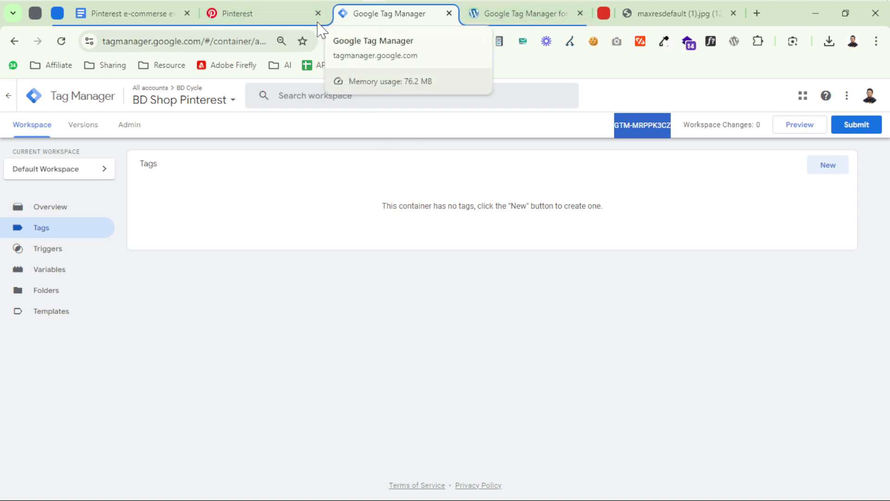
click(248, 19)
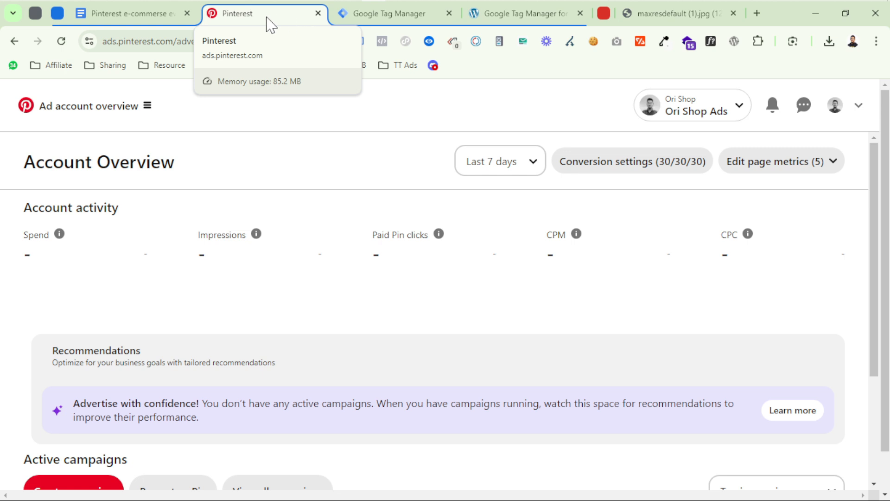
click(399, 18)
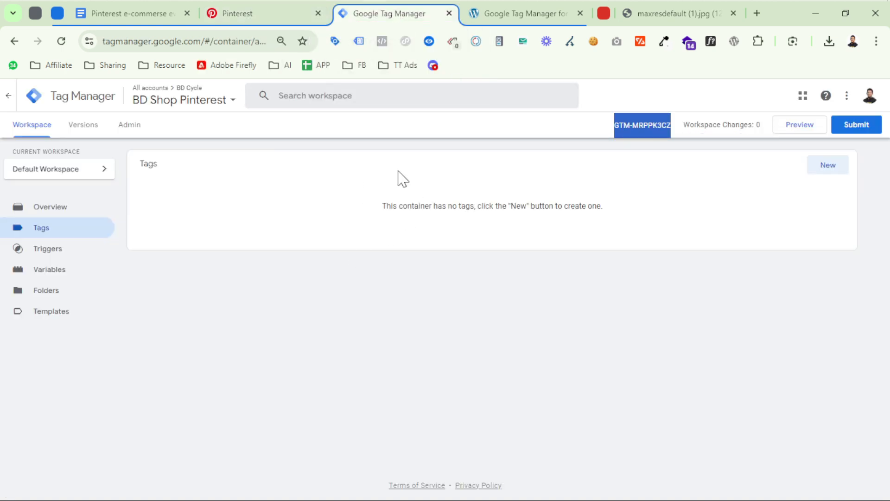
click(244, 21)
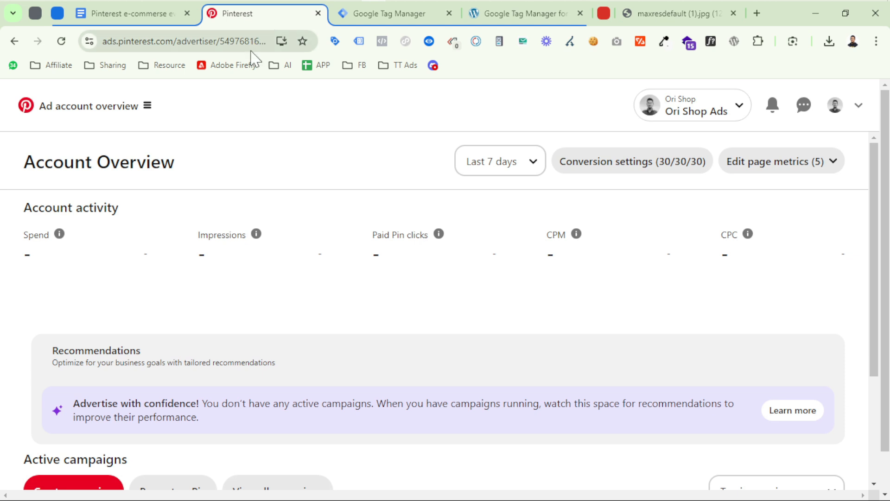
click(99, 111)
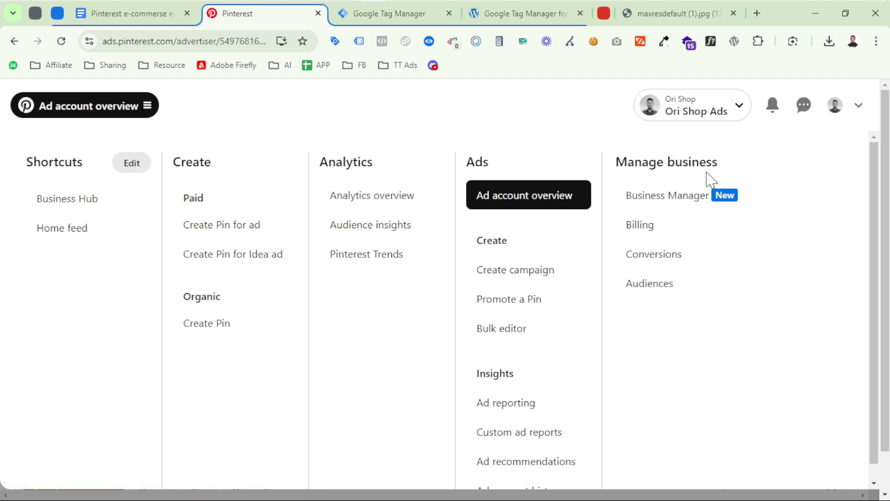
click(673, 258)
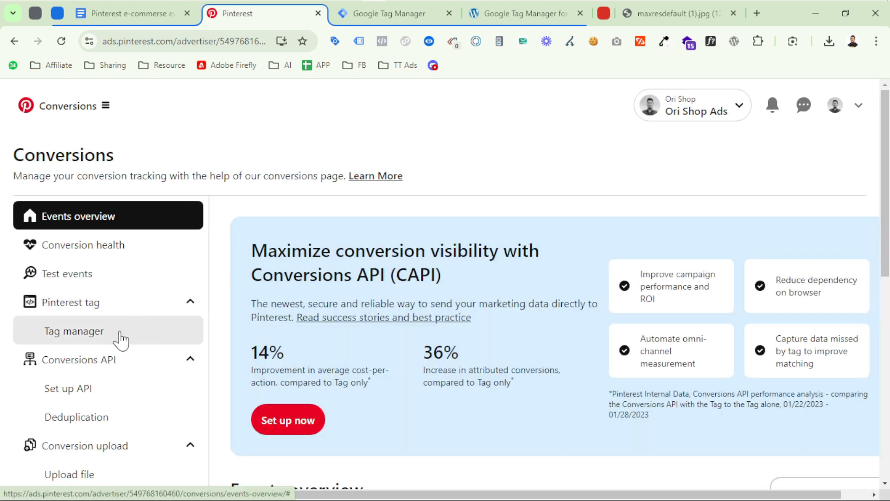
click(89, 339)
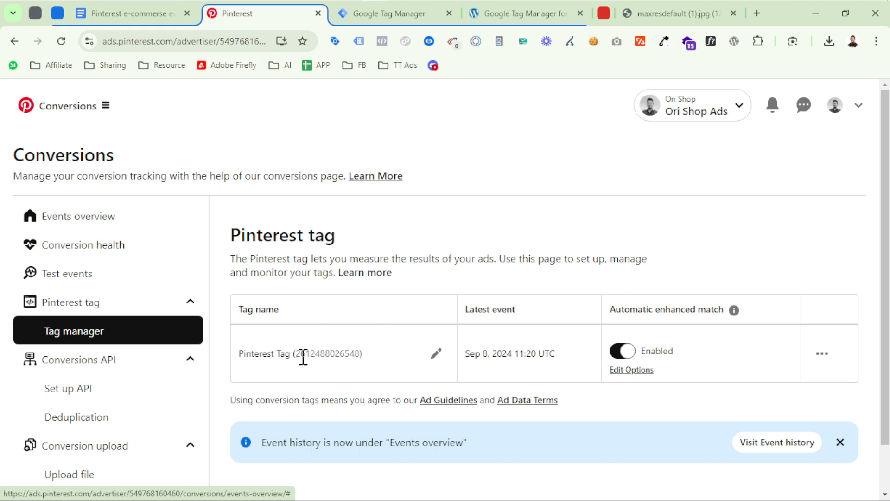
Return to the event list document and highlight the "Pinterest base code setup:" line.
key(ctrl+shift+Tab)
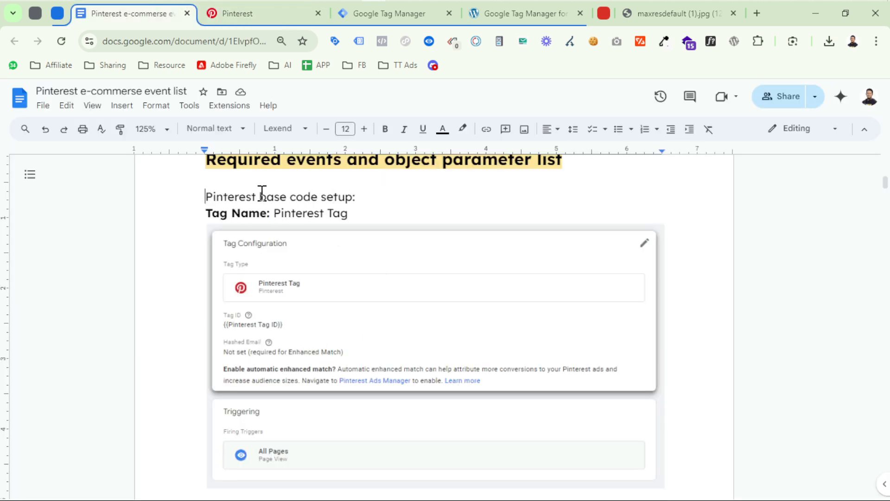
drag(262, 191, 360, 197)
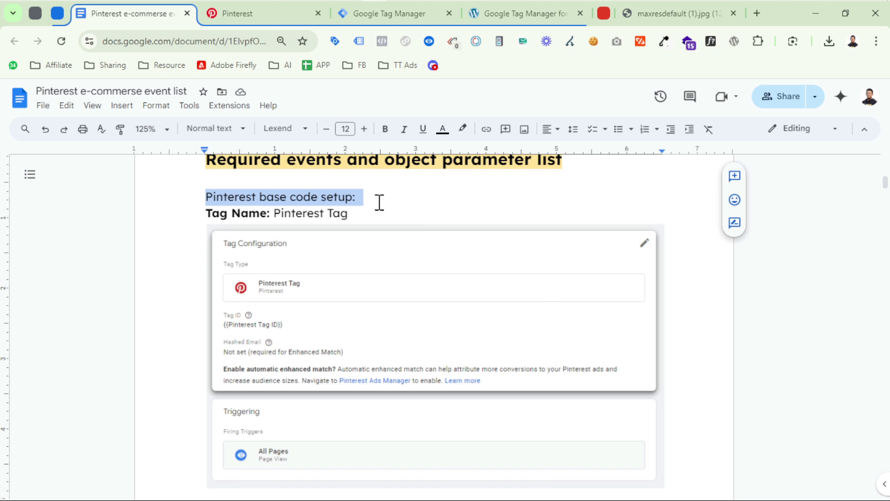
In the BD Shop Pinterest container of Google Tag Manager, start a new tag with the Pinterest Tag type.
click(390, 15)
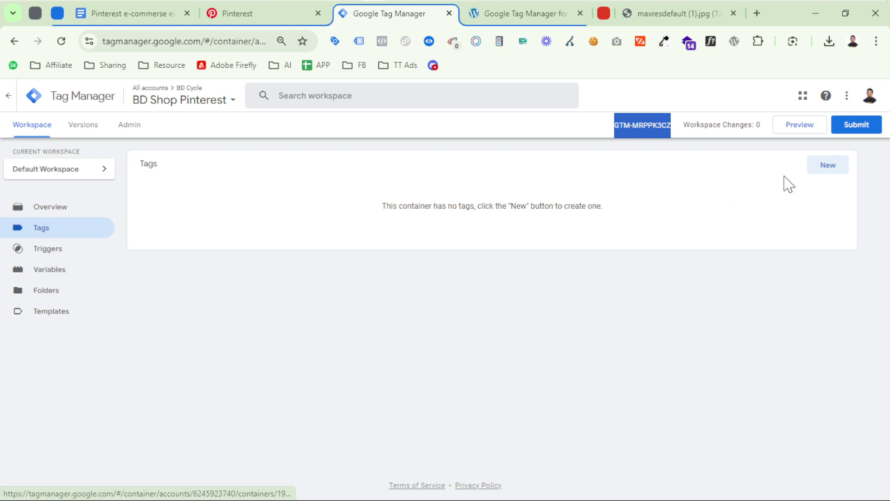
click(841, 170)
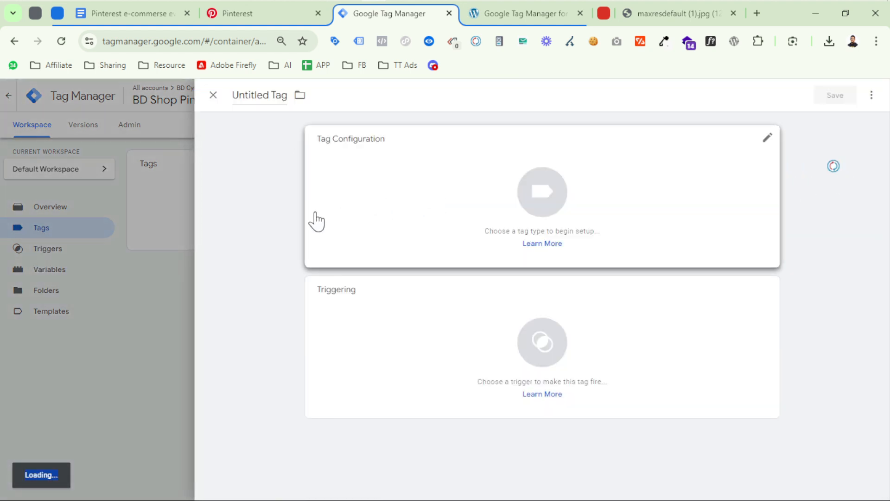
click(389, 193)
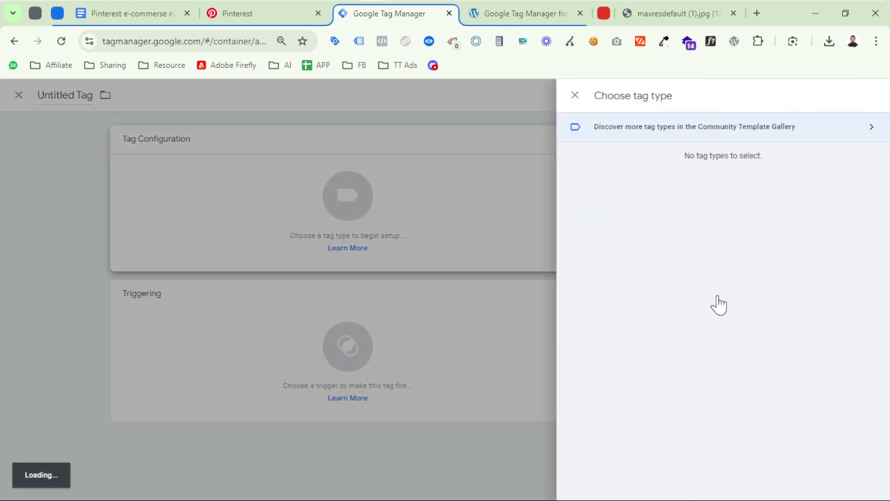
scroll(710, 429, down, 10)
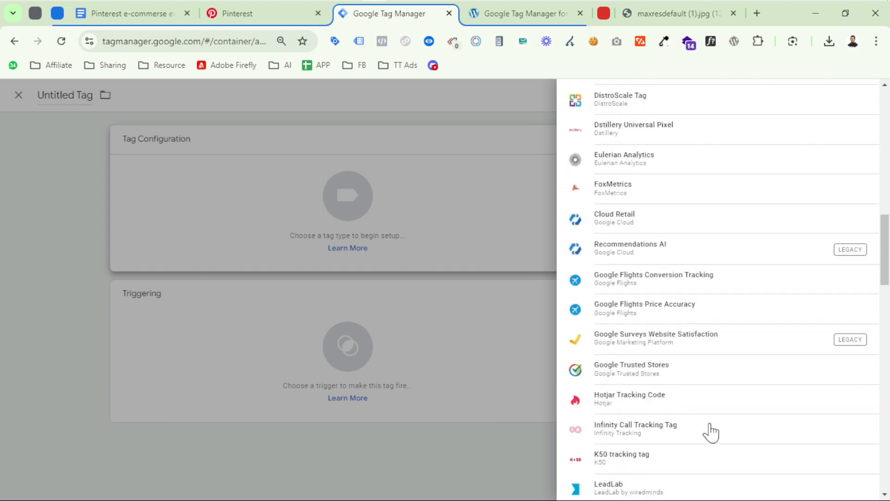
scroll(711, 433, down, 7)
scroll(710, 430, down, 2)
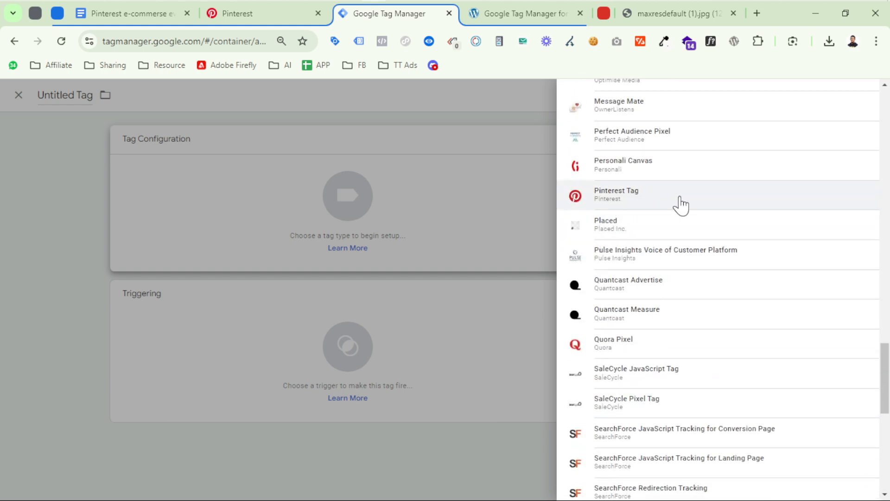
click(655, 207)
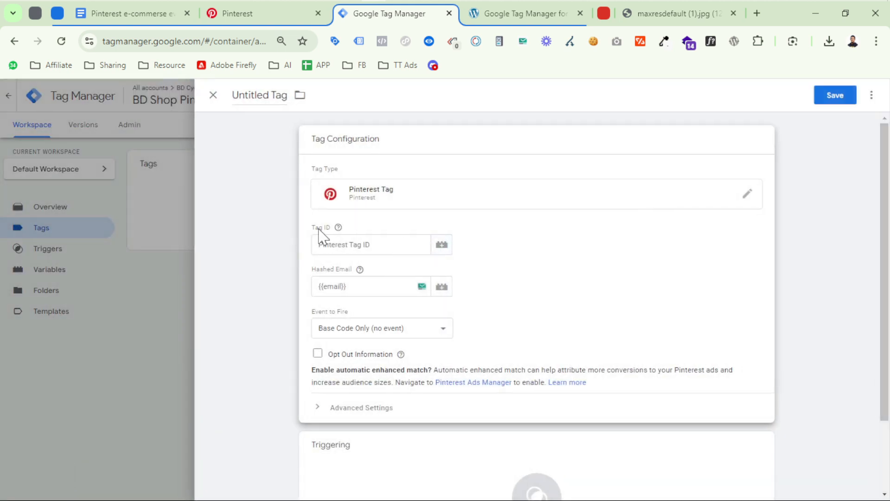
click(358, 246)
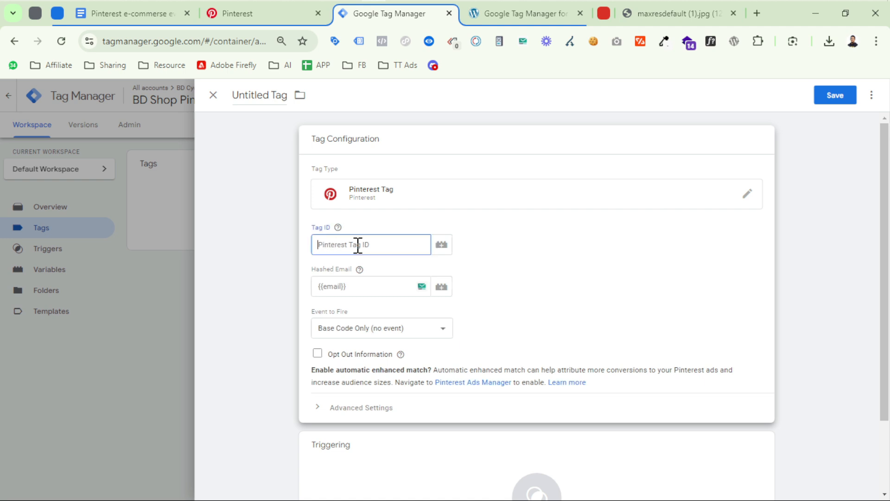
key(ctrl+v)
drag(384, 245, 309, 232)
key(ctrl+c)
key(BackSpace)
click(384, 224)
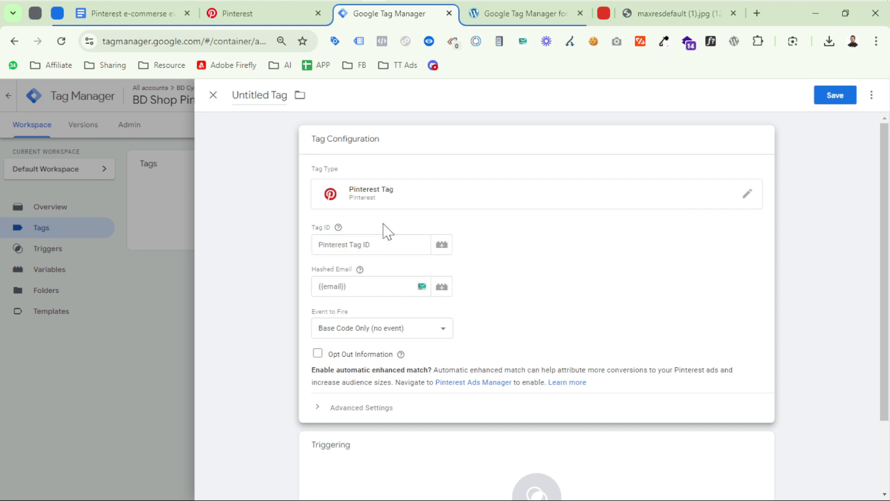
click(442, 246)
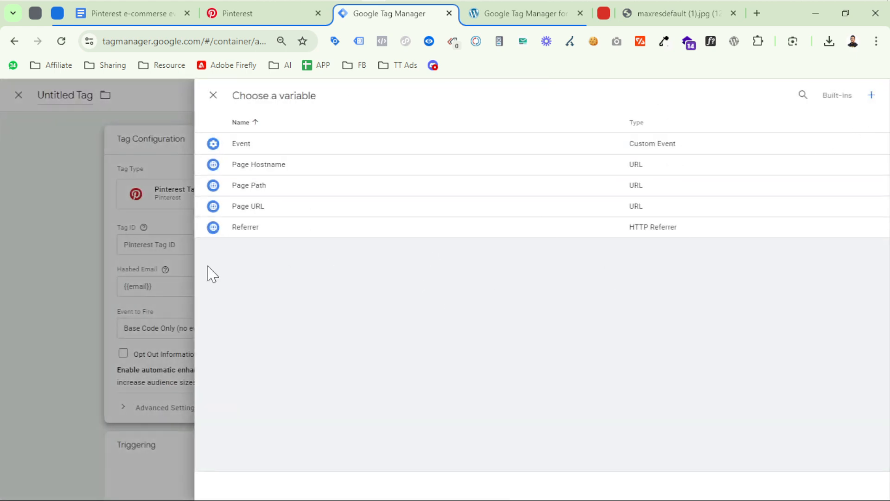
click(132, 258)
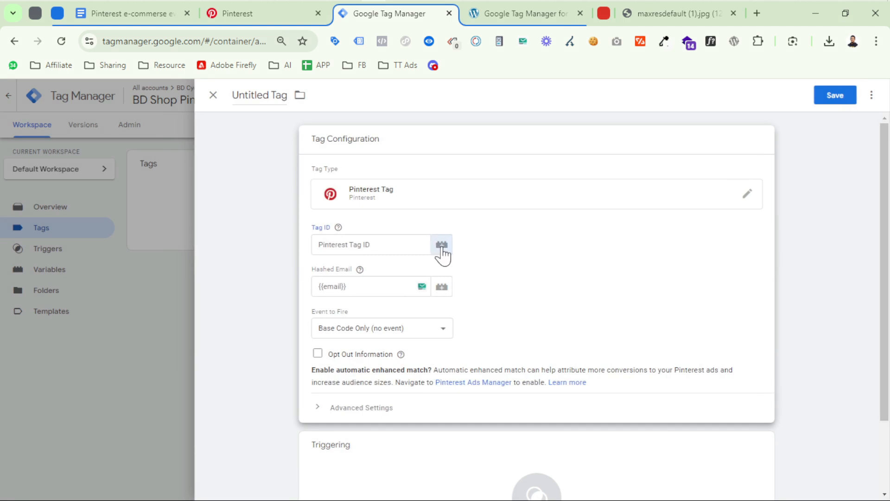
For the tag's Tag ID, create a new Constant variable and paste the Pinterest tag ID as its value.
click(442, 245)
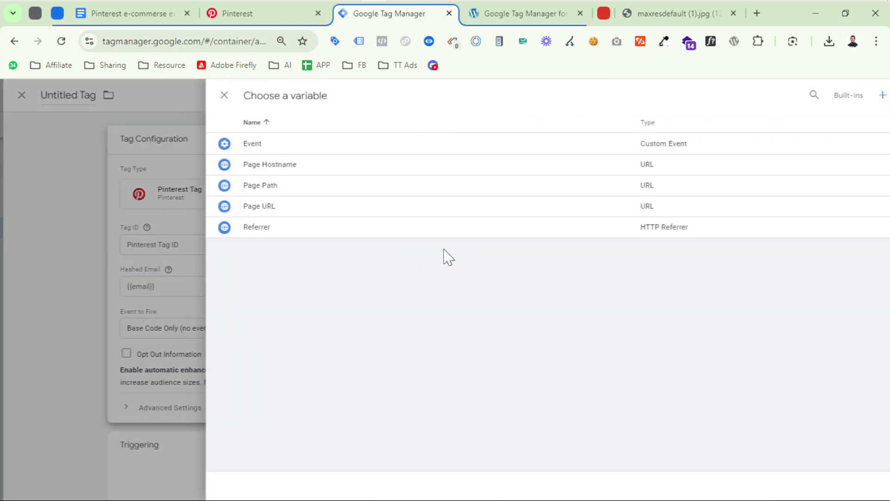
click(872, 97)
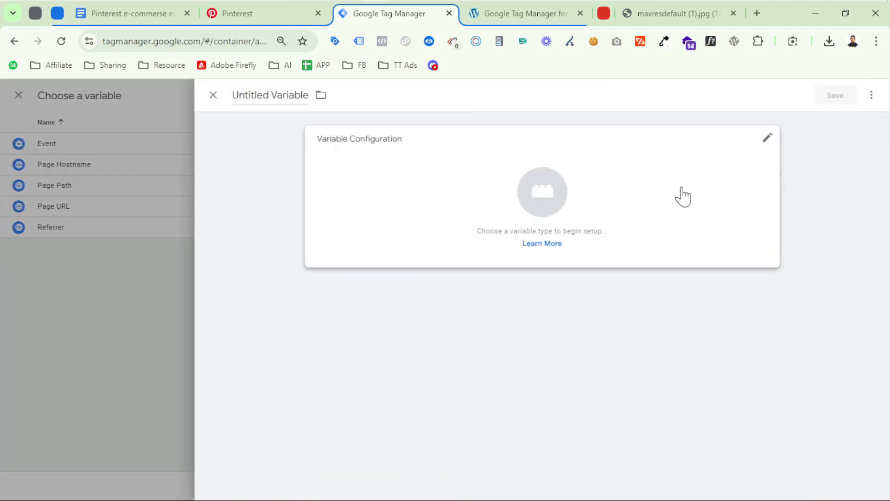
click(681, 198)
scroll(694, 387, down, 6)
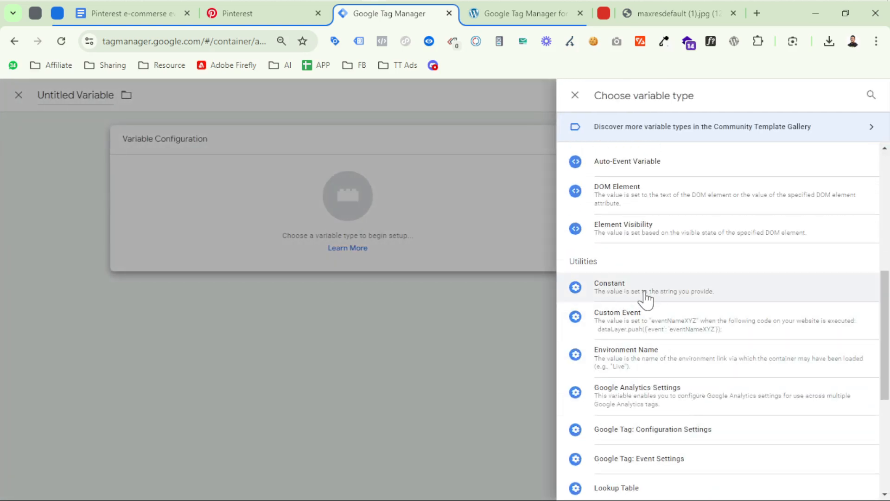
click(646, 296)
click(354, 244)
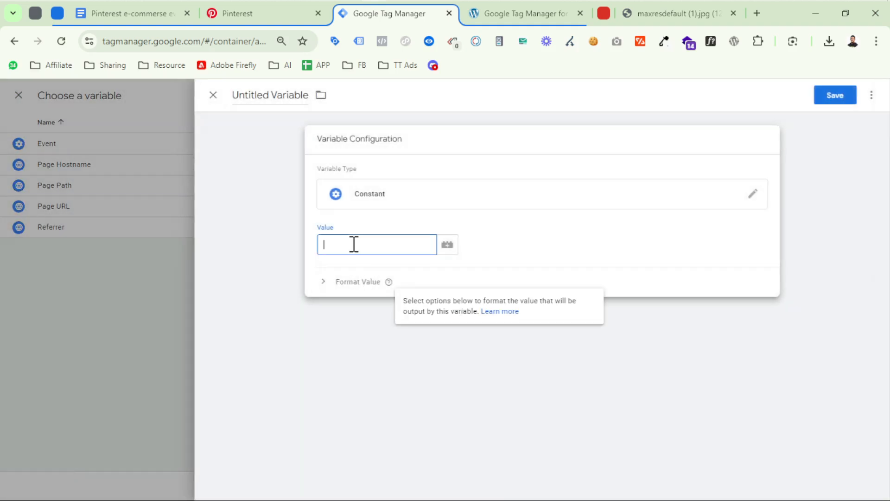
key(ctrl+v)
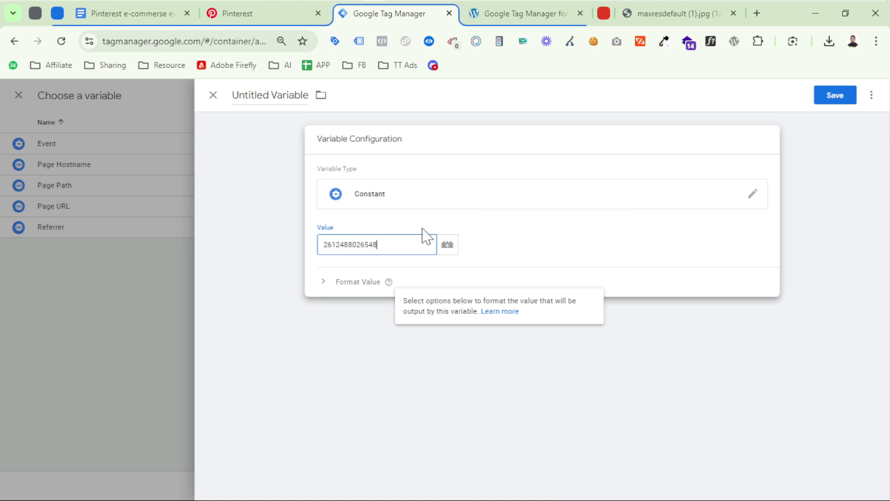
Name the new variable "Pinterest Tag ID" and save it into the tag.
click(237, 94)
drag(260, 92, 310, 101)
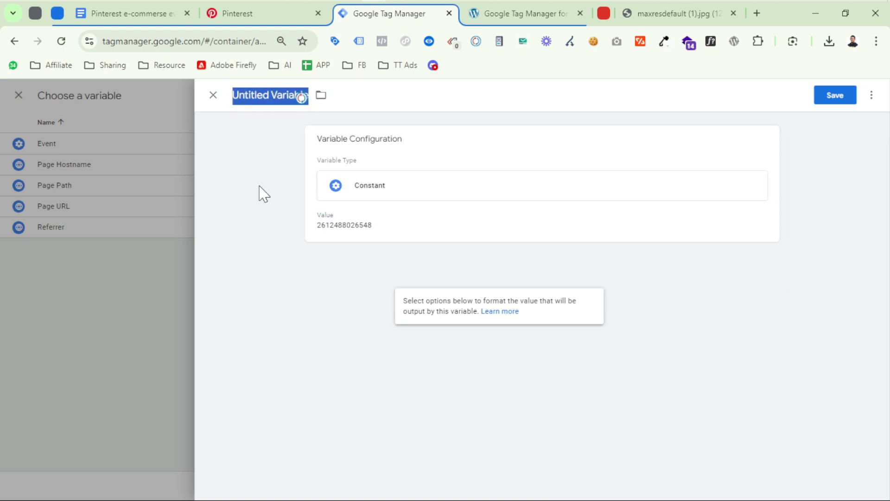
text(Pinterest Tag ID)
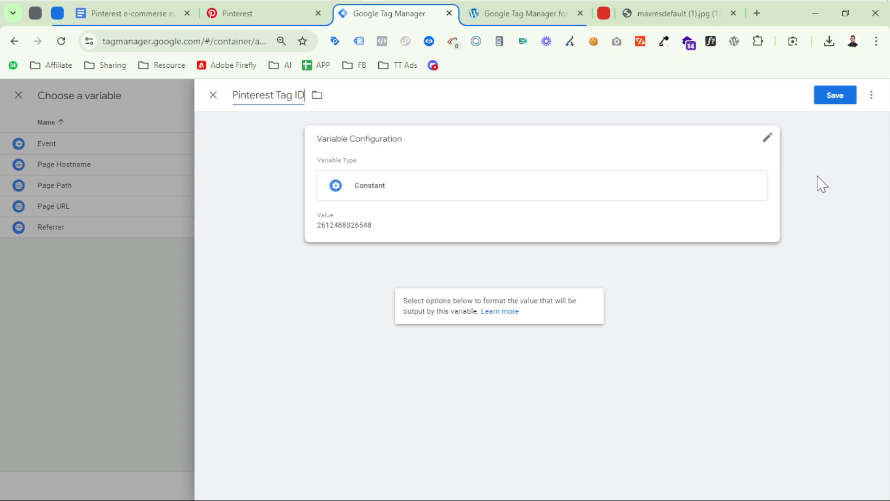
click(835, 102)
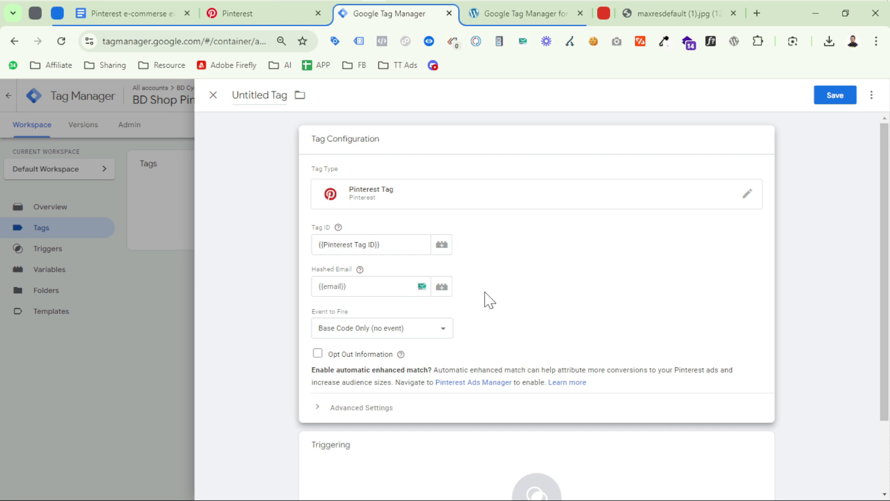
Set the tag to fire on the All Pages trigger, name it "Pinterest Base Code Tag" and save it.
click(399, 477)
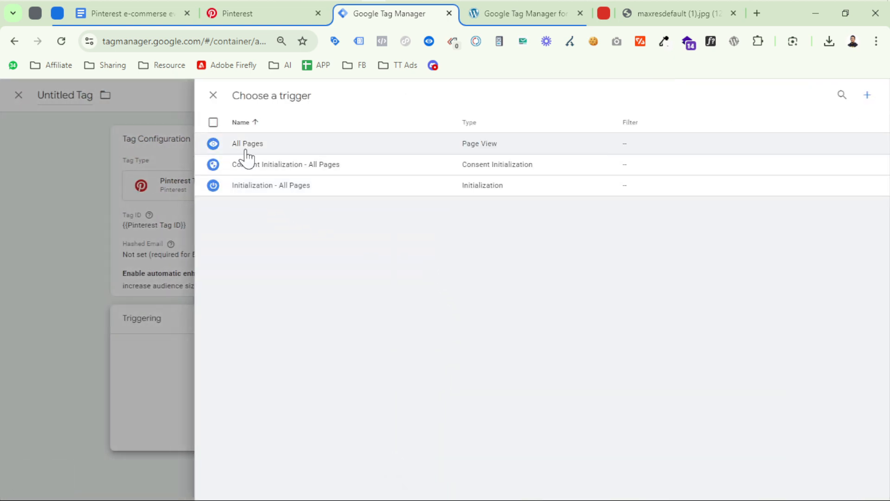
click(295, 148)
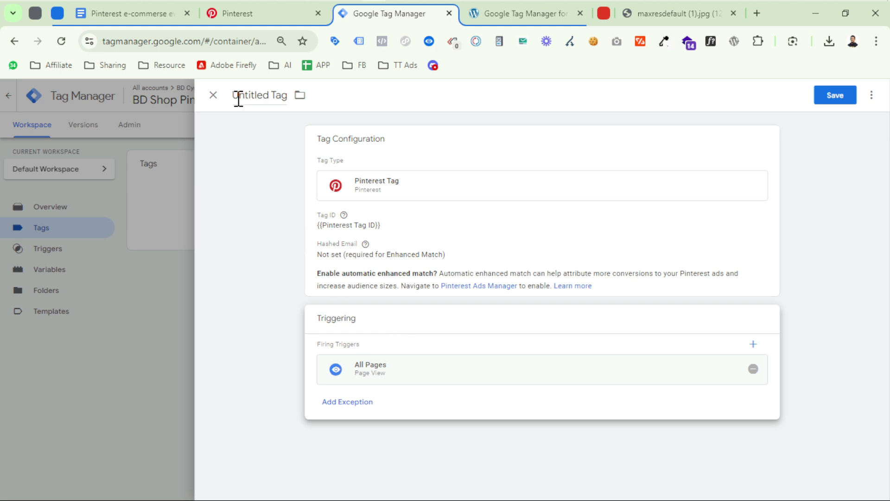
drag(234, 96, 293, 94)
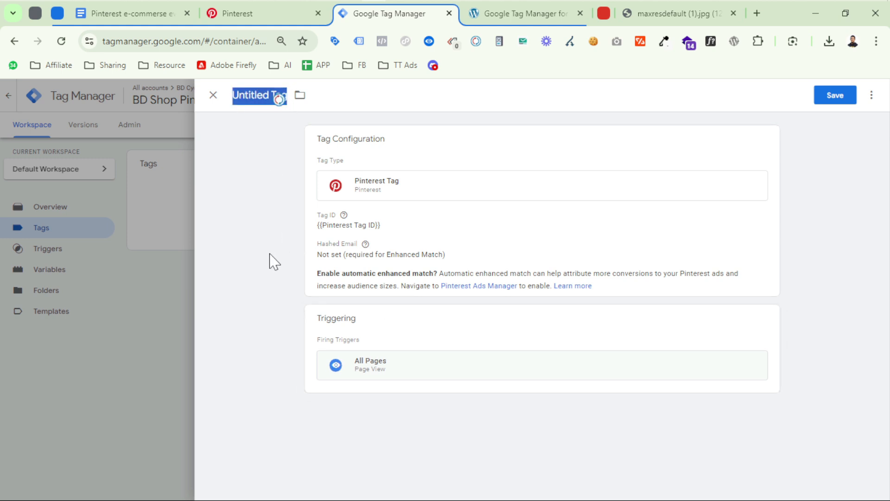
text(Pinterest Base Code Tag)
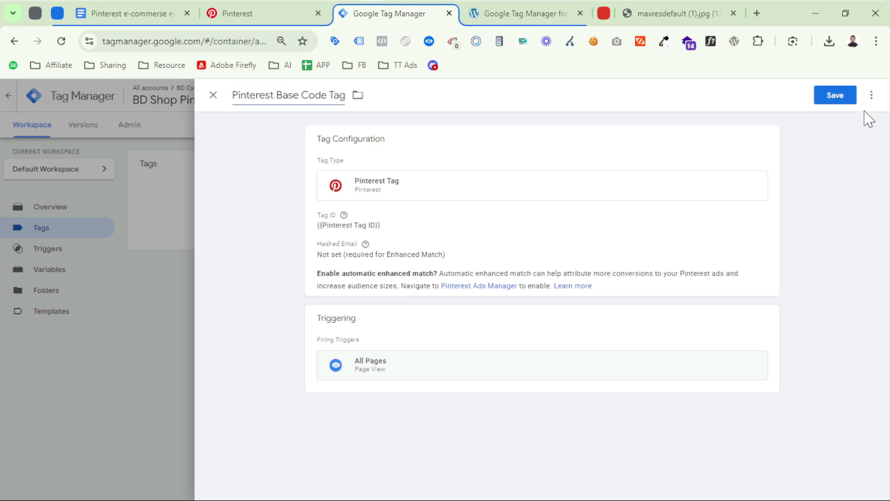
click(838, 103)
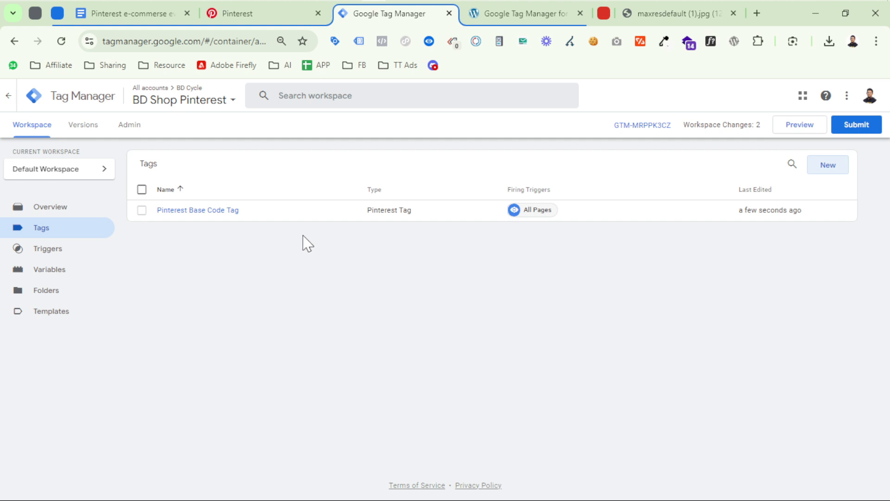
Publish the workspace changes to the Live environment without a version name or description, then close the version summary.
click(857, 125)
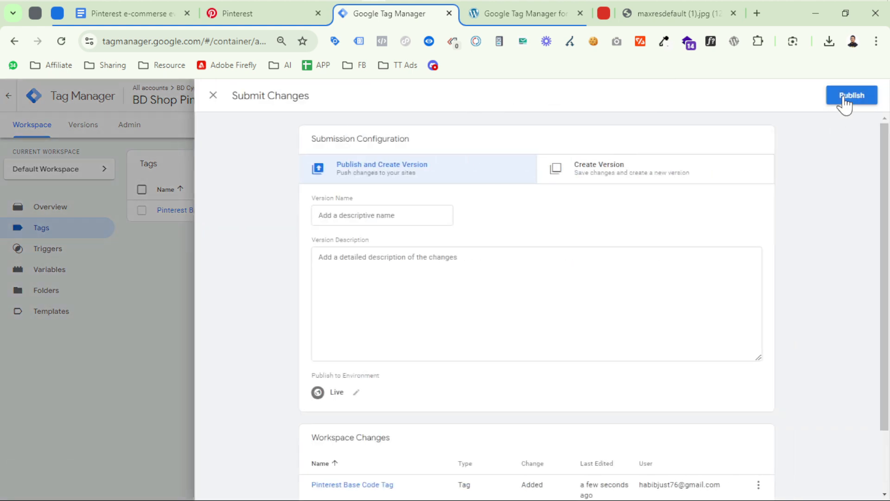
click(848, 98)
click(581, 401)
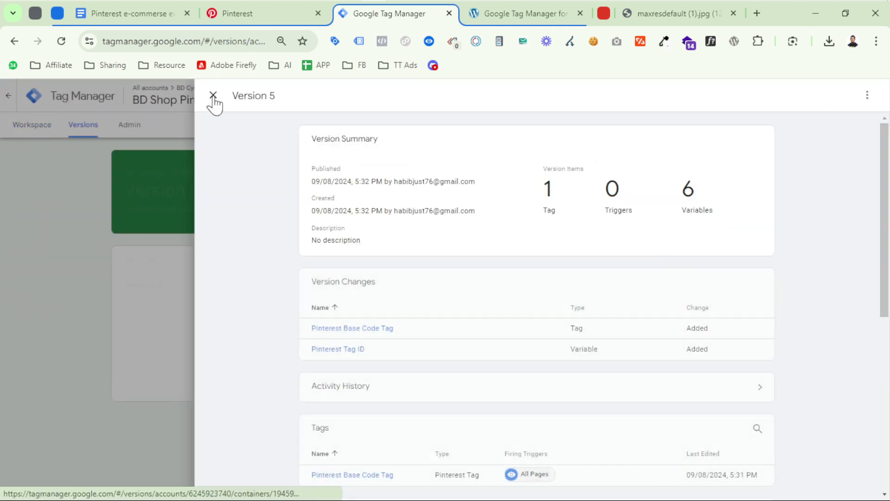
click(213, 96)
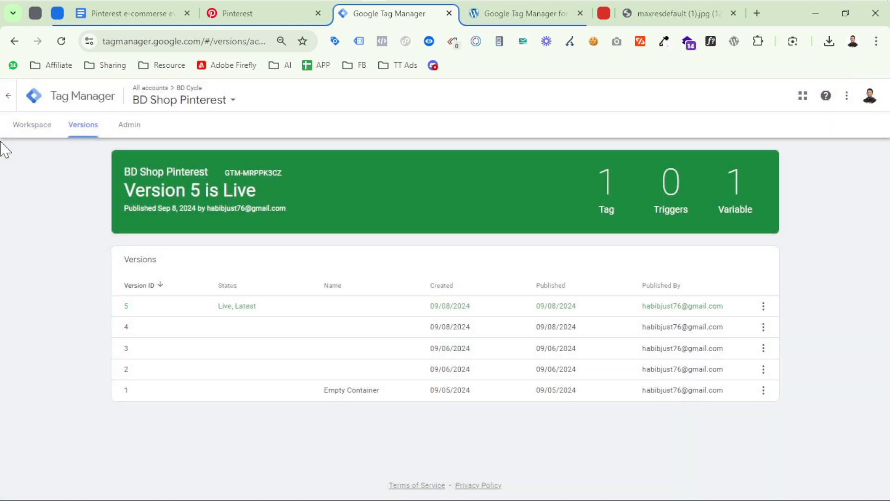
click(39, 124)
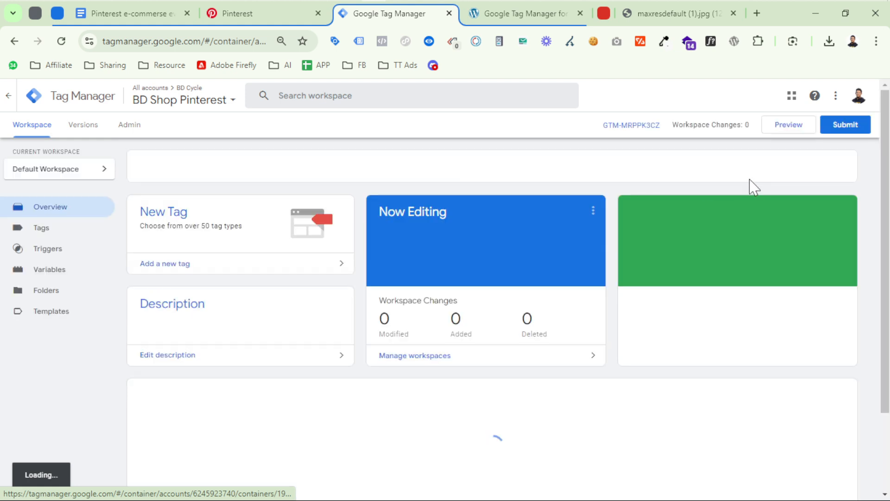
click(789, 128)
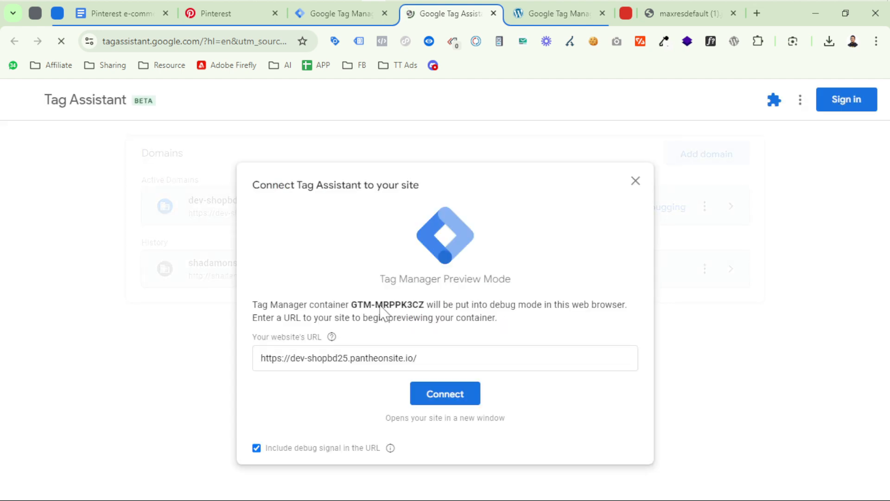
drag(478, 360, 238, 368)
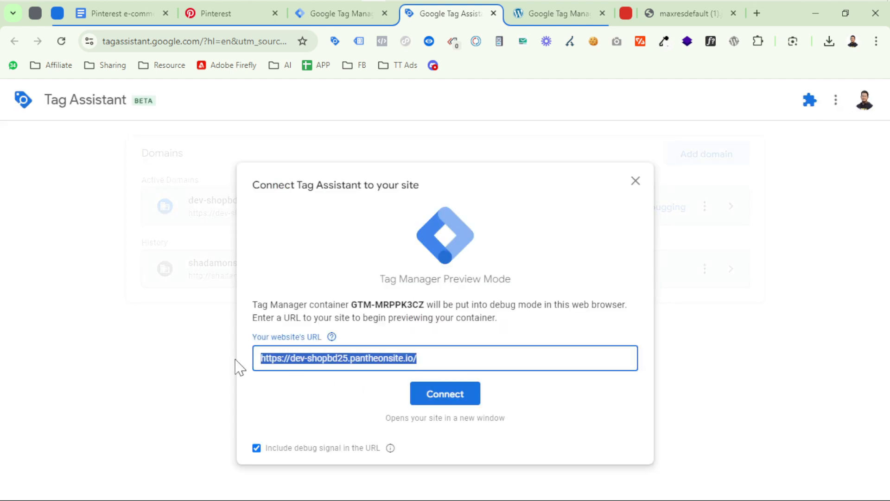
click(464, 399)
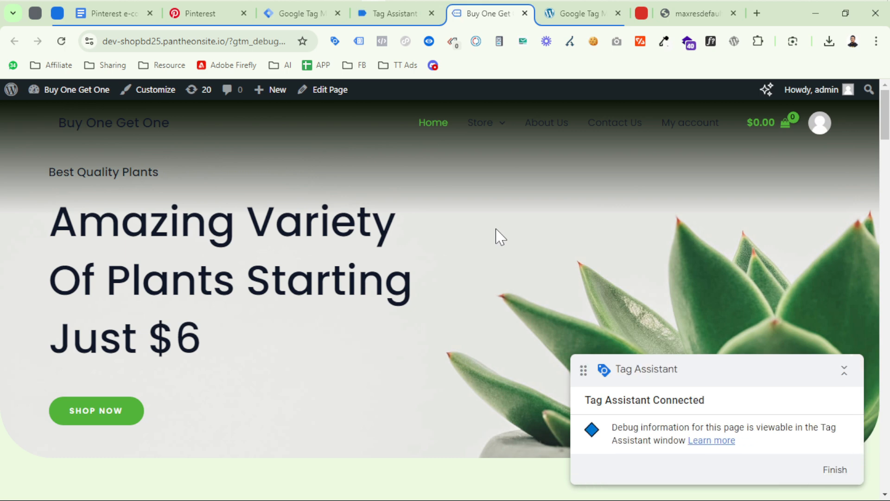
click(381, 15)
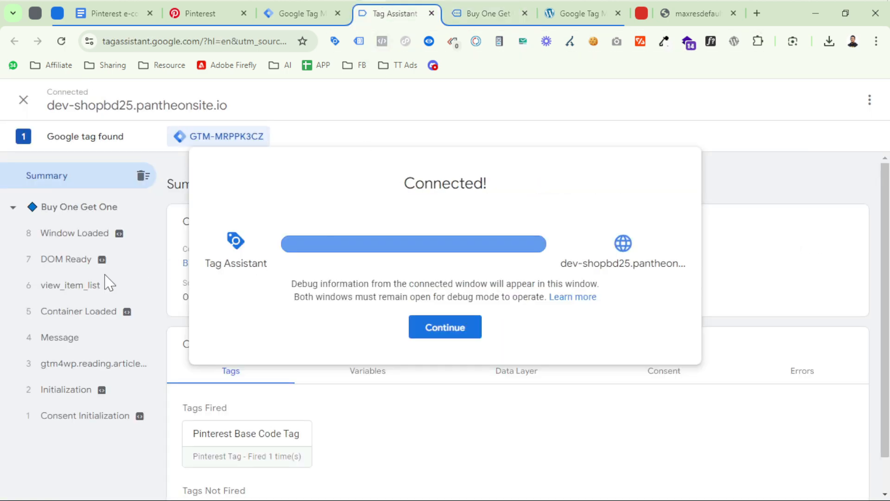
click(463, 337)
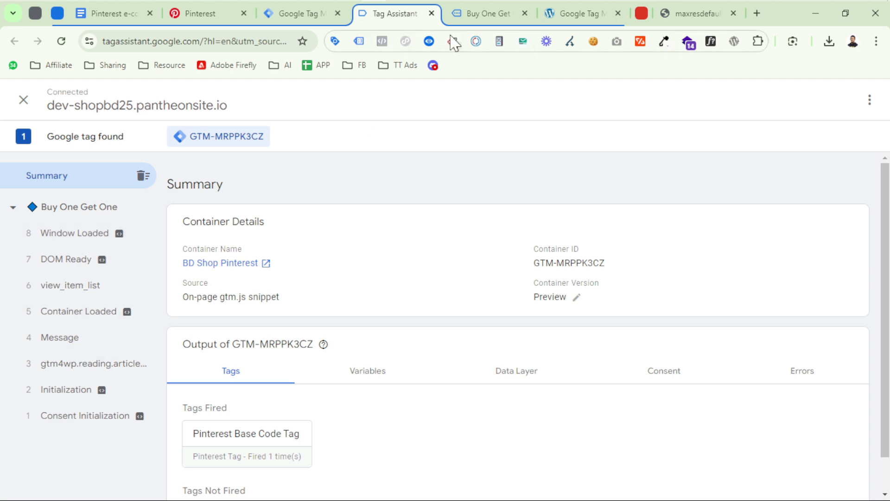
Visit the Green Soil Lotus product page from the shop's home page and check its recorded events in Tag Assistant.
click(489, 13)
scroll(539, 313, down, 10)
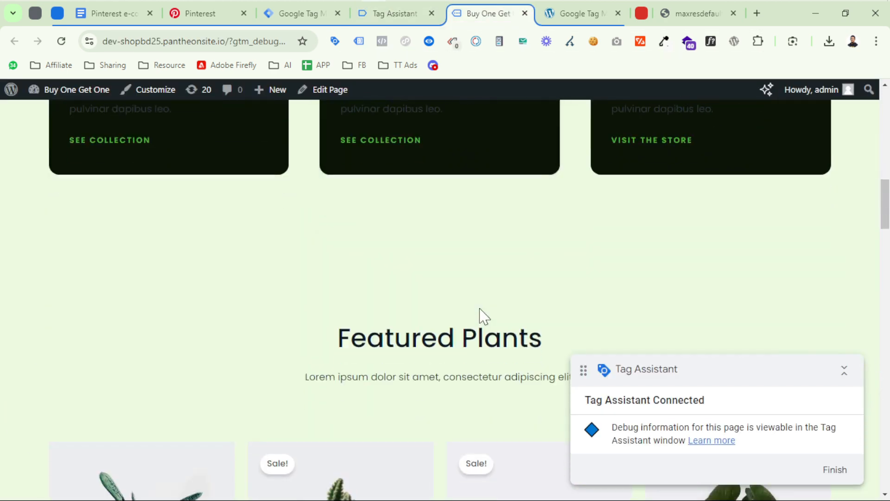
scroll(482, 317, down, 7)
click(520, 292)
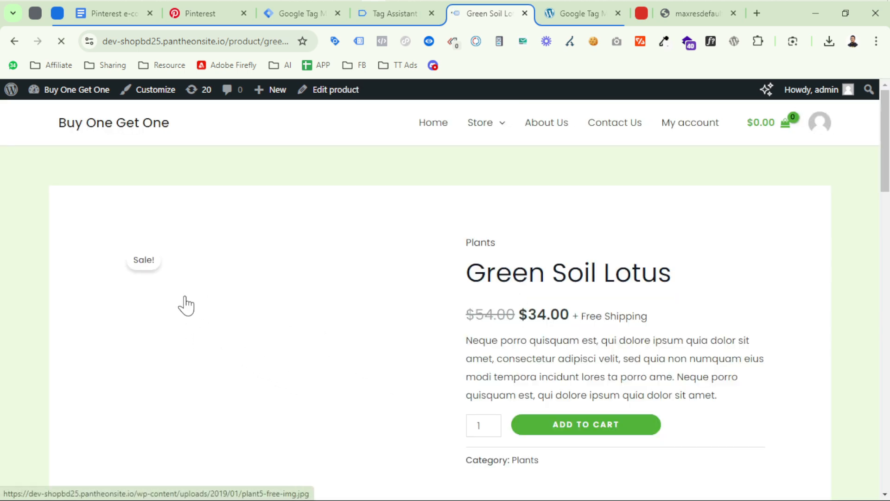
click(378, 15)
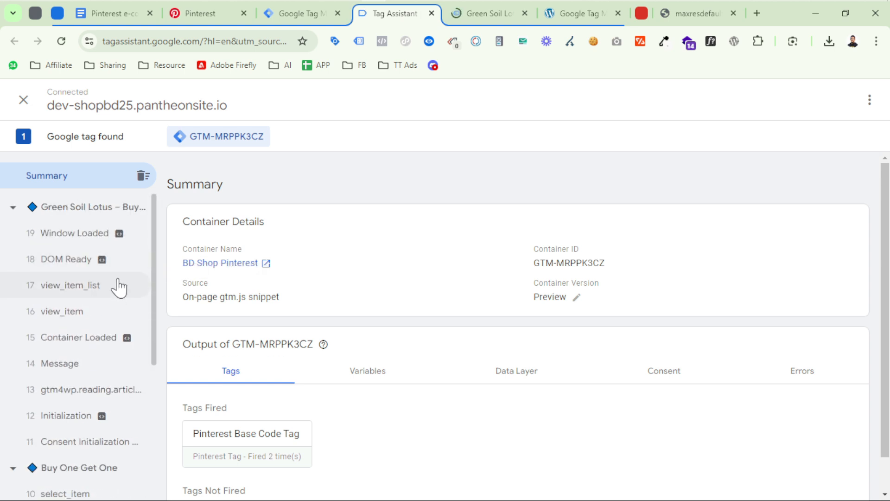
Inspect the items array in the view_item event's expanded data layer call for the Green Soil Lotus page.
click(94, 319)
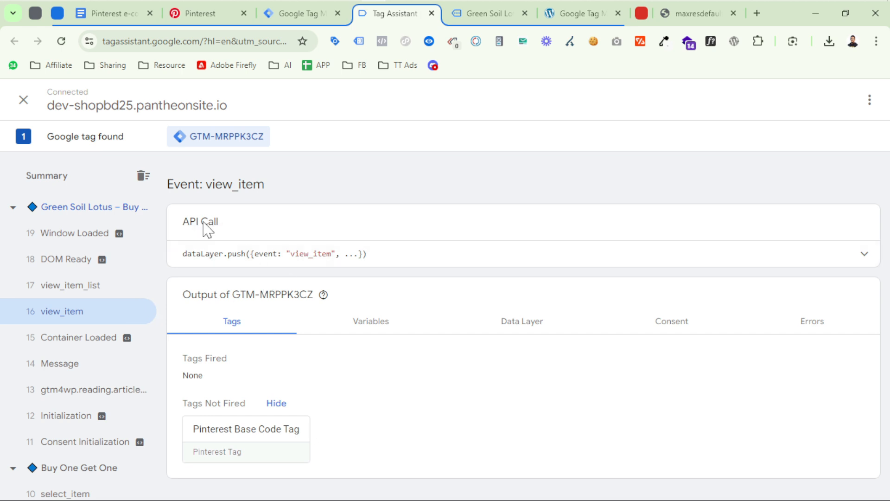
click(447, 264)
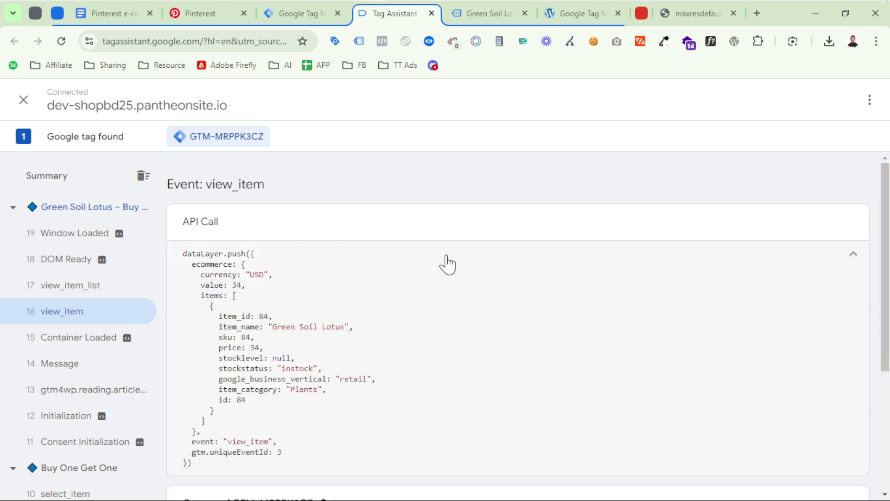
drag(262, 405, 189, 296)
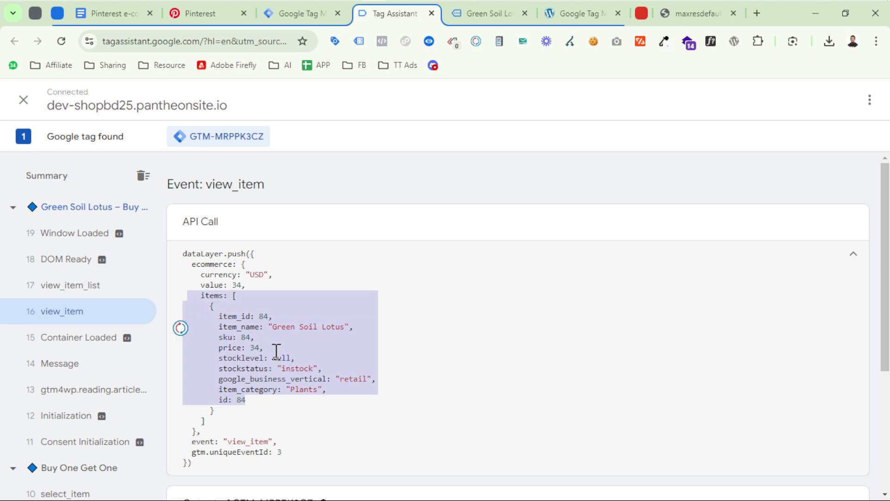
click(258, 304)
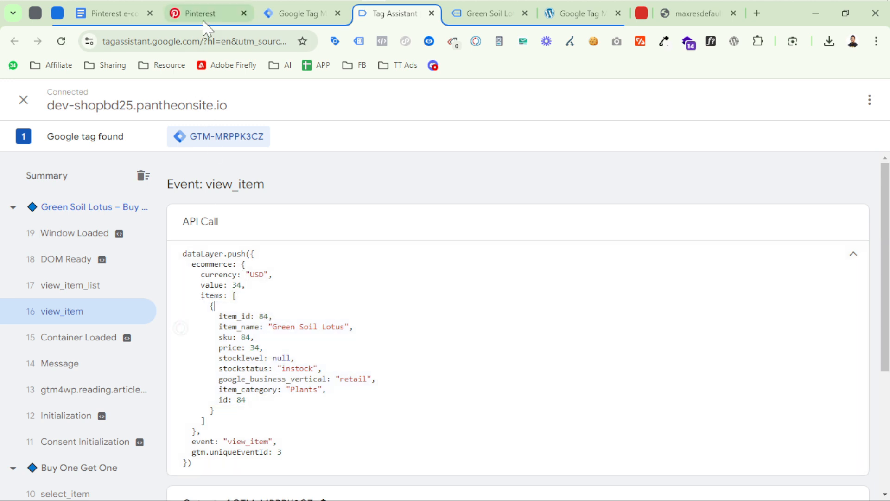
Review the required PageVisit fields event_id, product_id and product_category in the Pinterest e-commerce event list document.
click(104, 15)
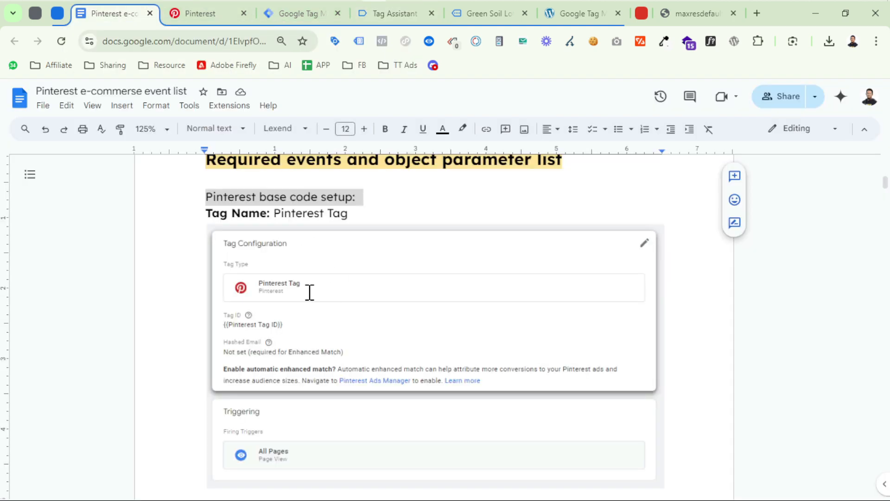
scroll(314, 315, down, 15)
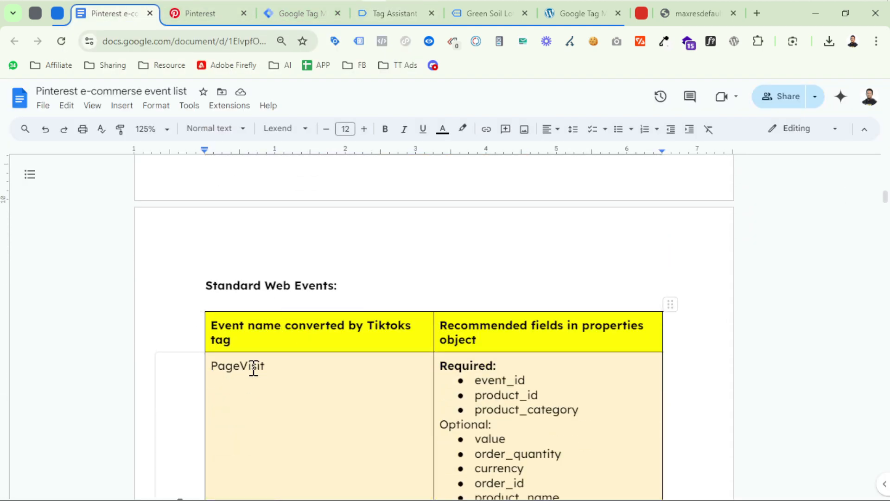
scroll(328, 373, down, 6)
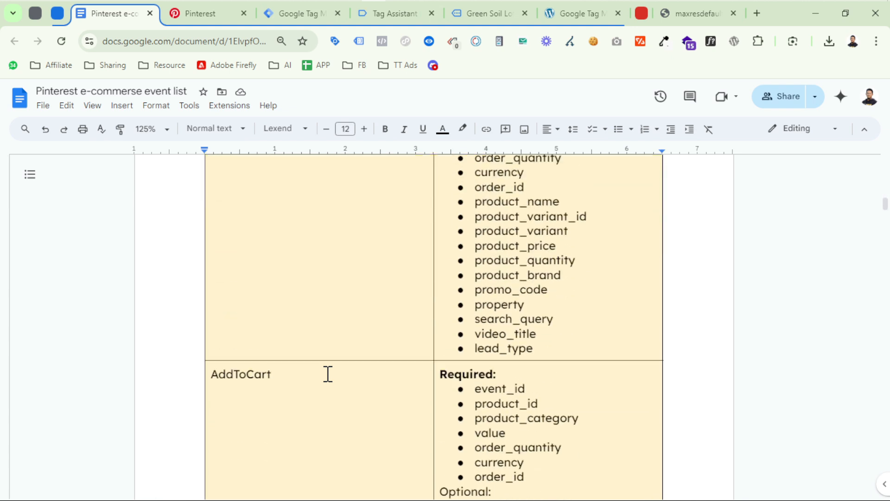
scroll(280, 313, up, 4)
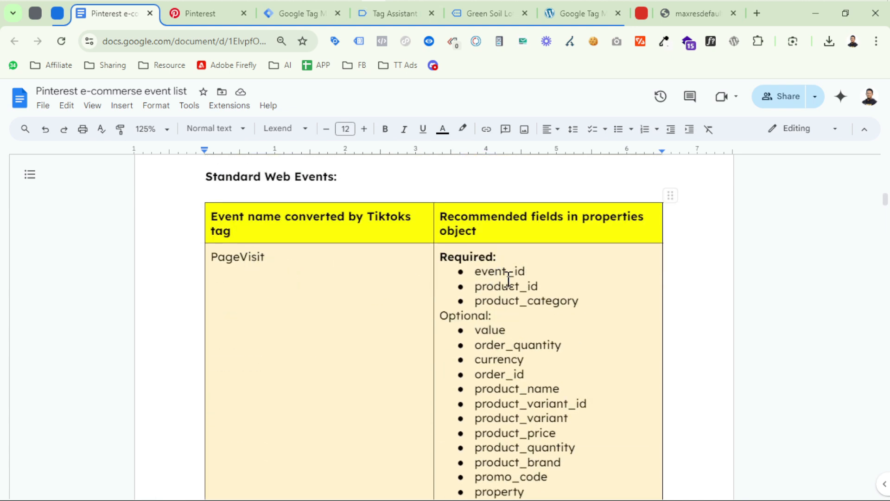
drag(475, 273, 585, 299)
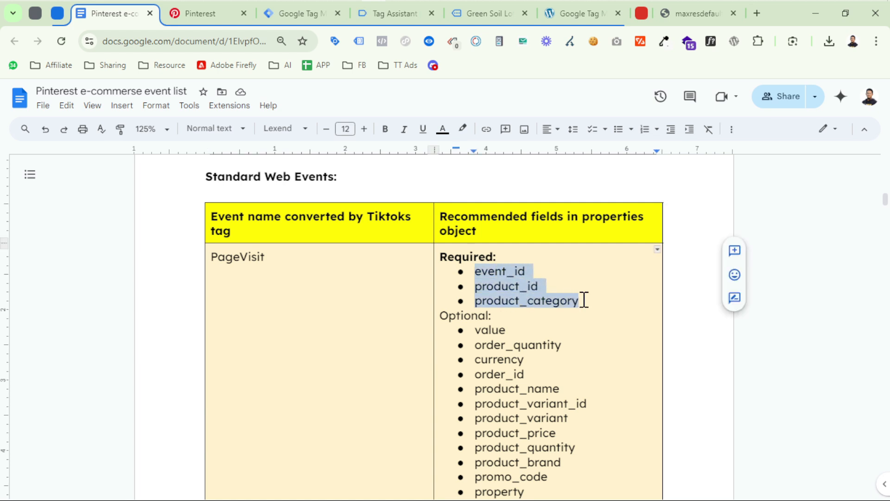
click(503, 274)
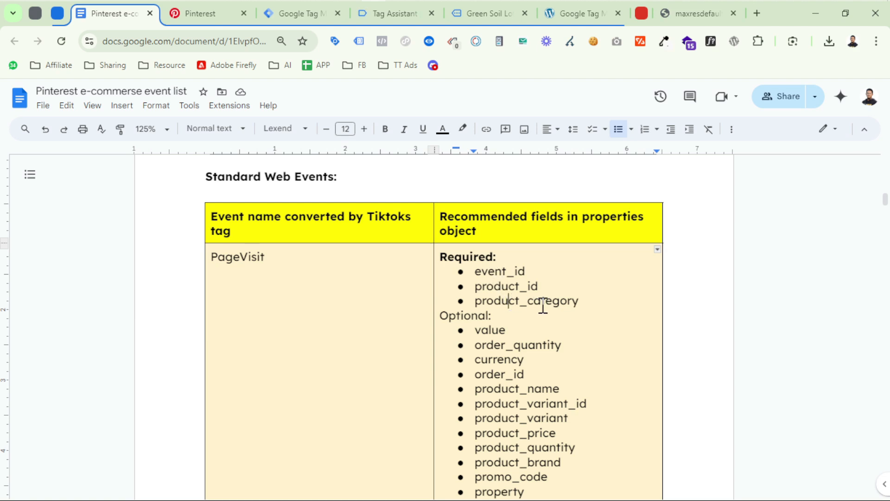
Check the product title on the Green Soil Lotus shop page and return to the PageVisit entry in the event list document.
click(468, 13)
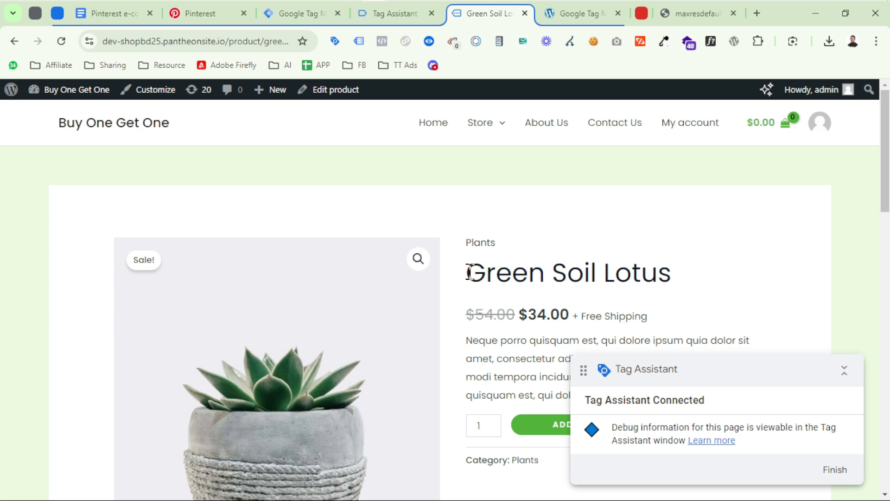
drag(470, 271, 675, 280)
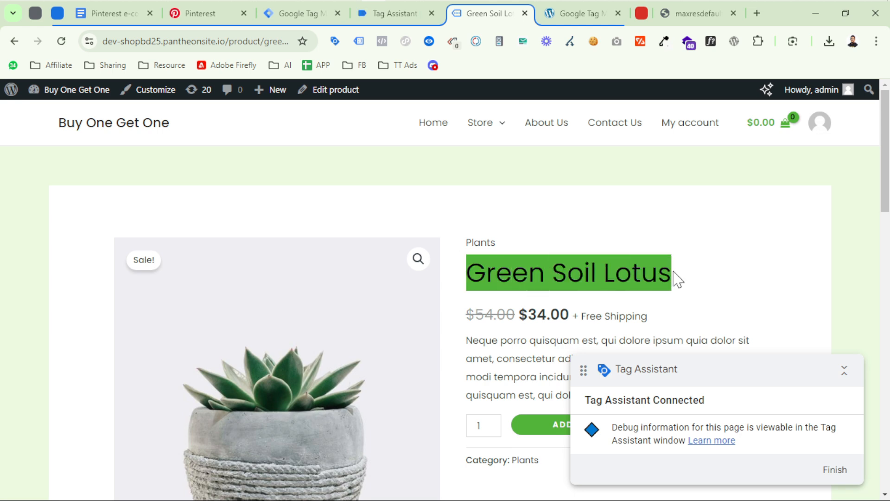
click(364, 21)
click(288, 15)
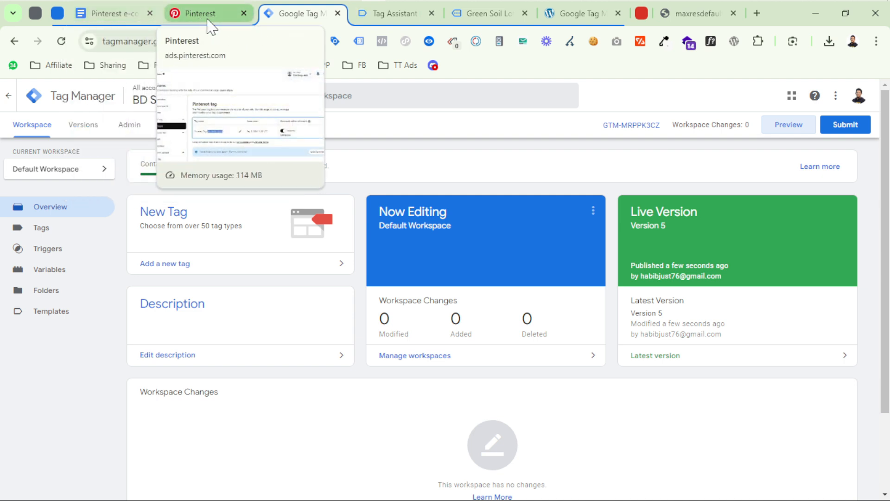
click(111, 14)
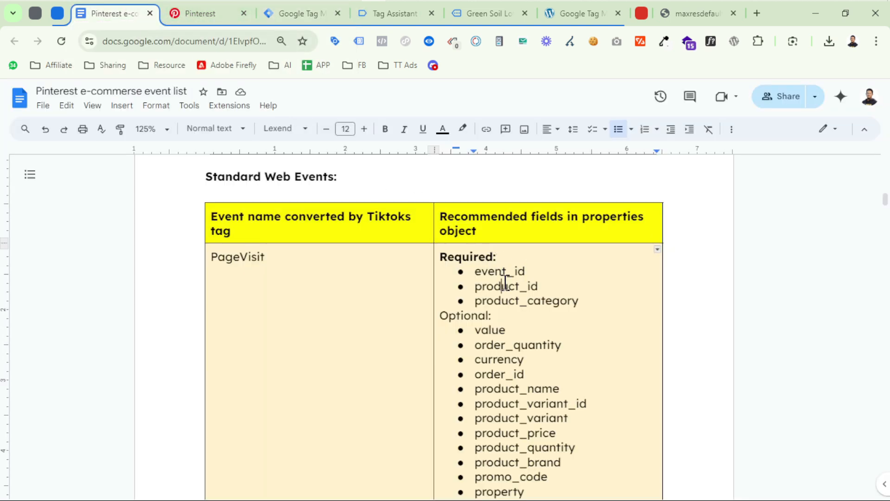
Create a new tag in the Tag Manager workspace with the Pinterest Tag type.
click(320, 14)
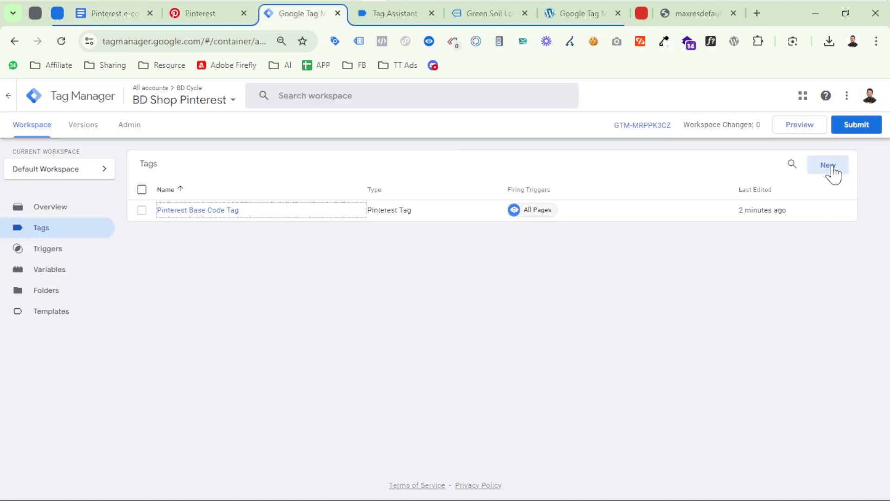
click(831, 171)
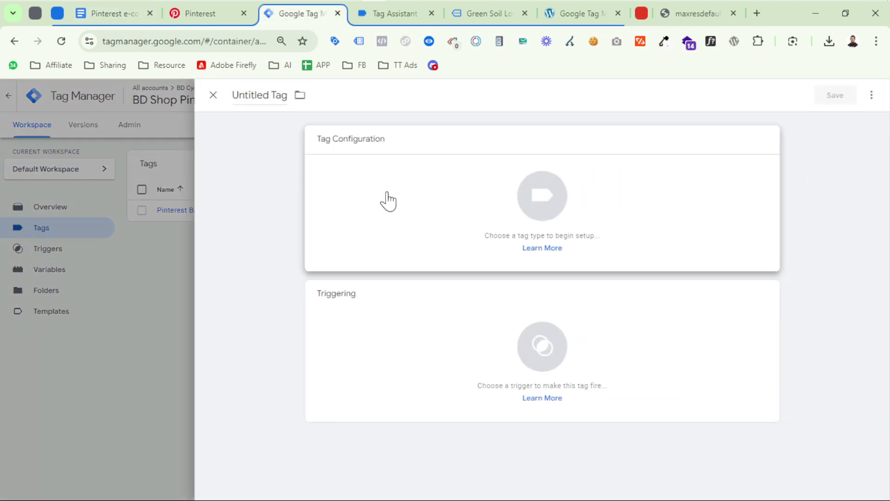
click(756, 203)
scroll(687, 350, down, 20)
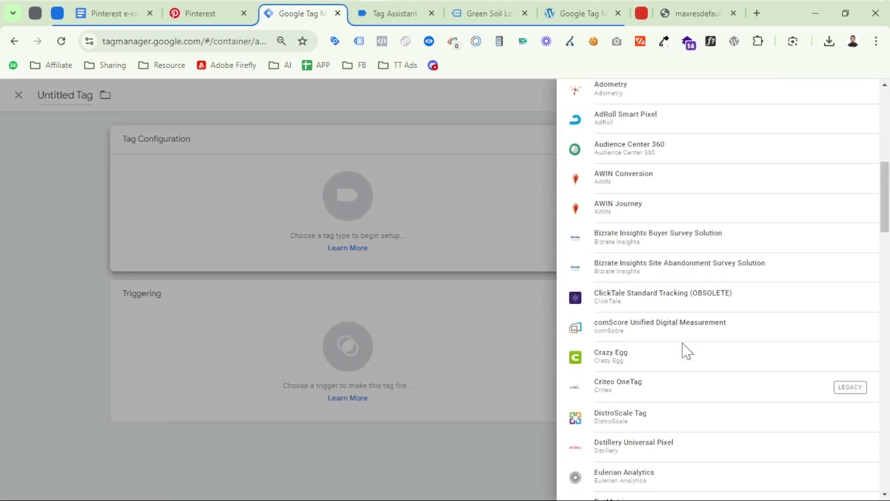
scroll(686, 352, up, 2)
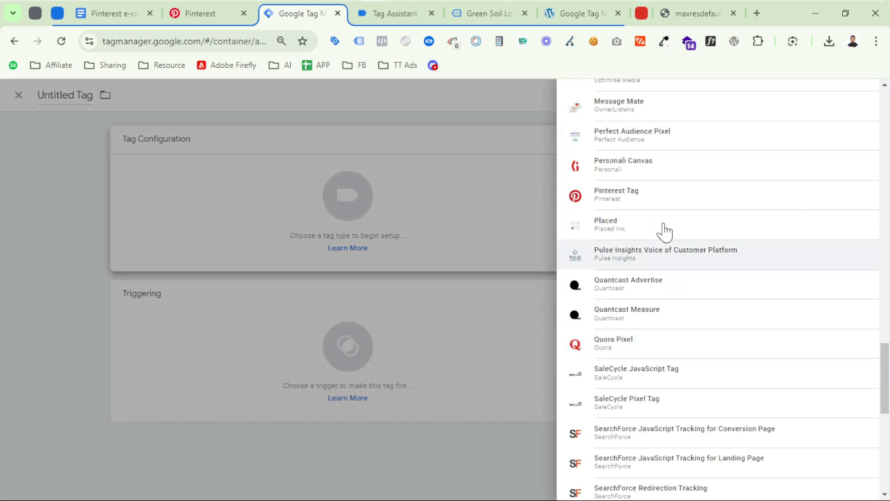
click(646, 199)
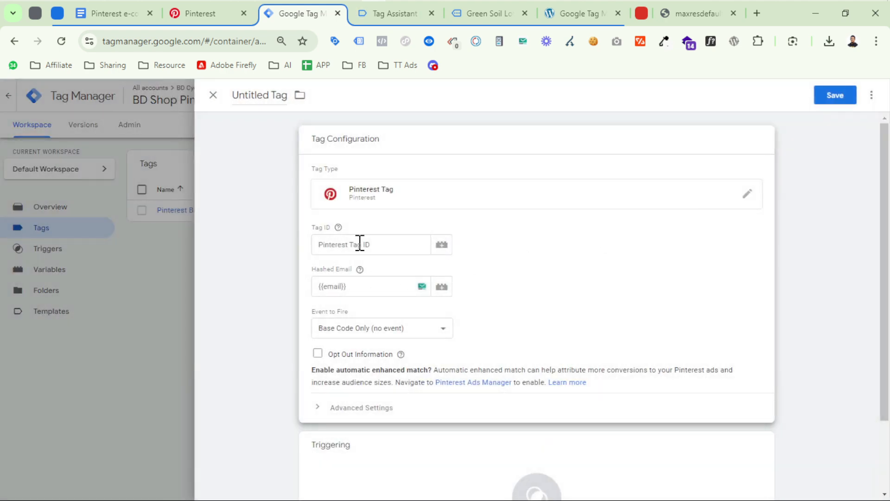
Set the new tag's Tag ID to the {{Pinterest Tag ID}} variable and its event to fire to Page Visit.
click(441, 244)
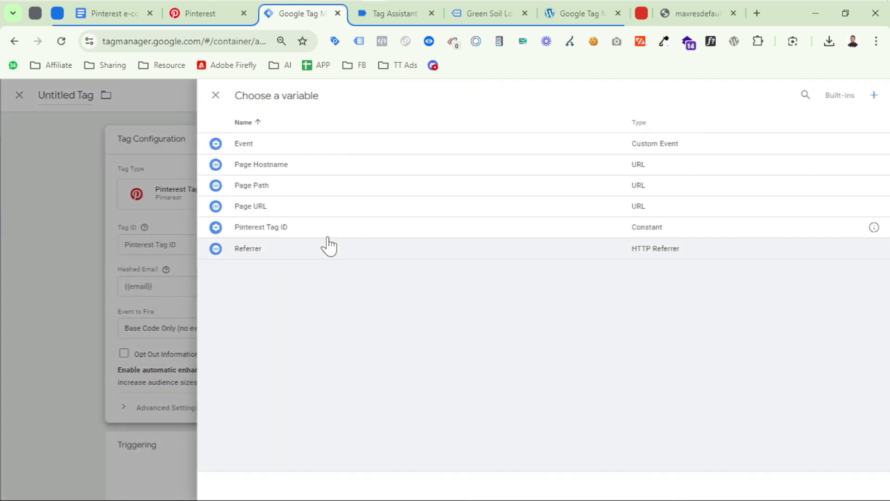
click(278, 232)
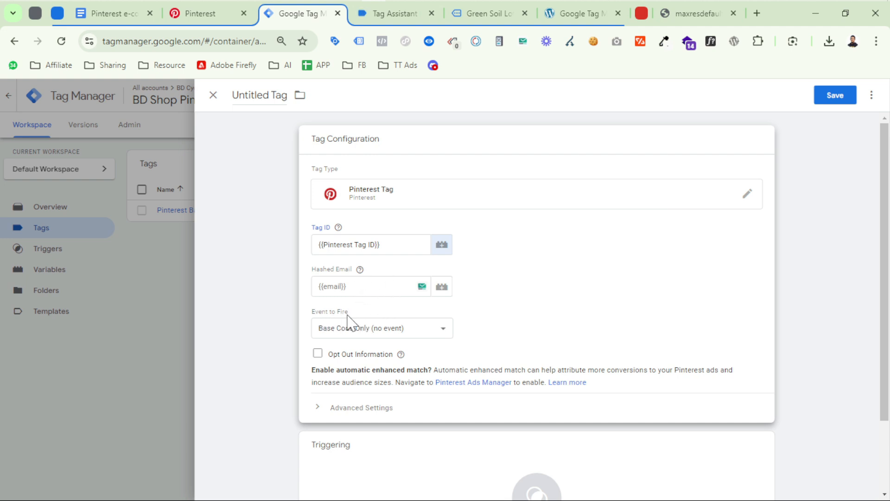
click(410, 330)
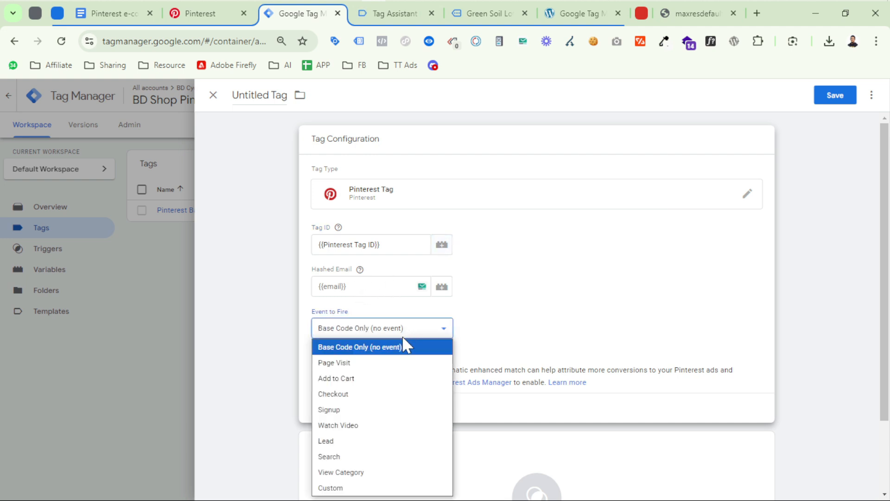
click(385, 366)
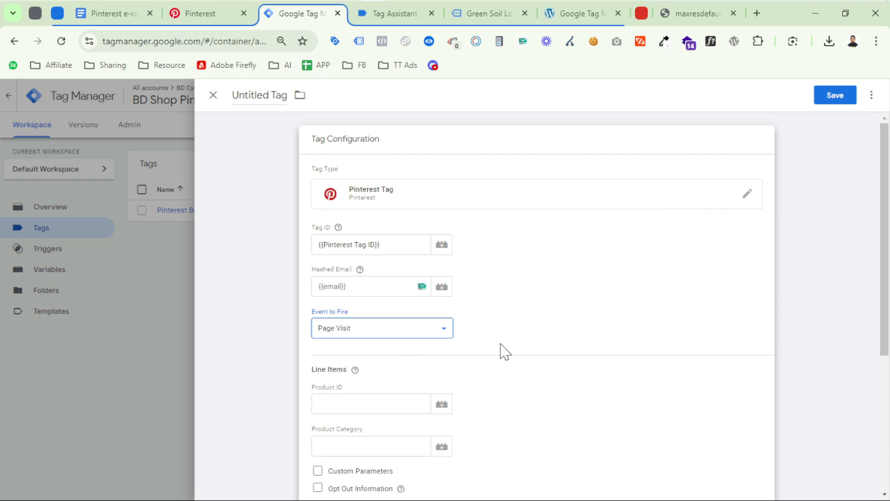
scroll(503, 351, down, 2)
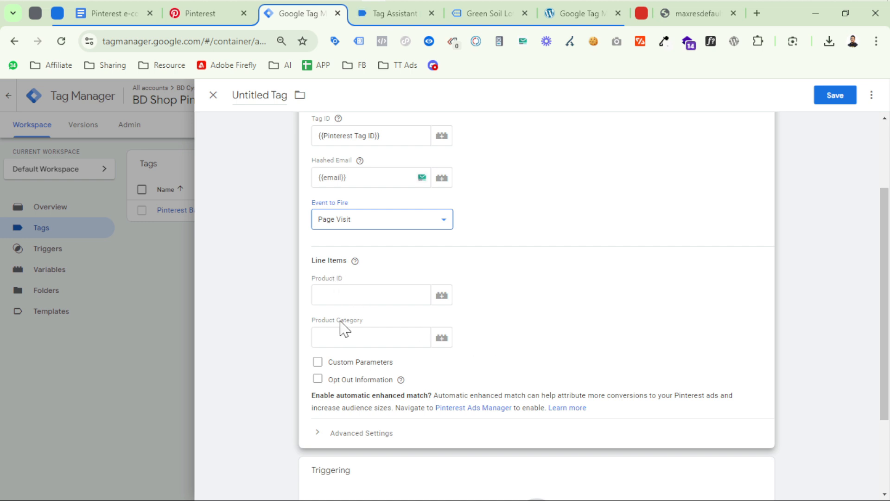
Examine the view_item event in Tag Assistant for item_id and item_category and their nesting under ecommerce and items.
click(395, 14)
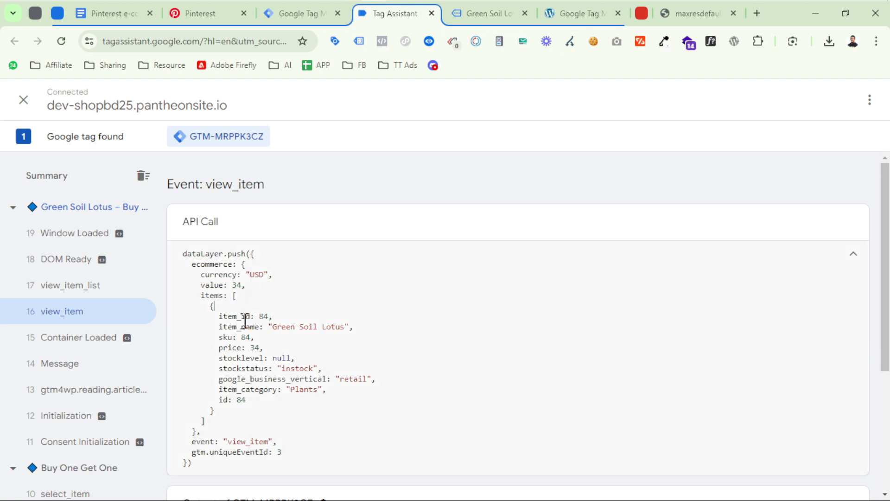
double_click(227, 354)
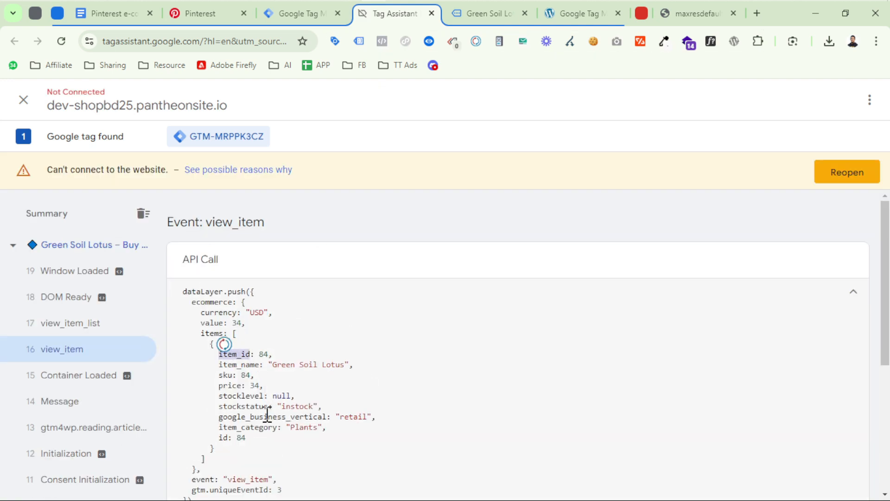
double_click(244, 427)
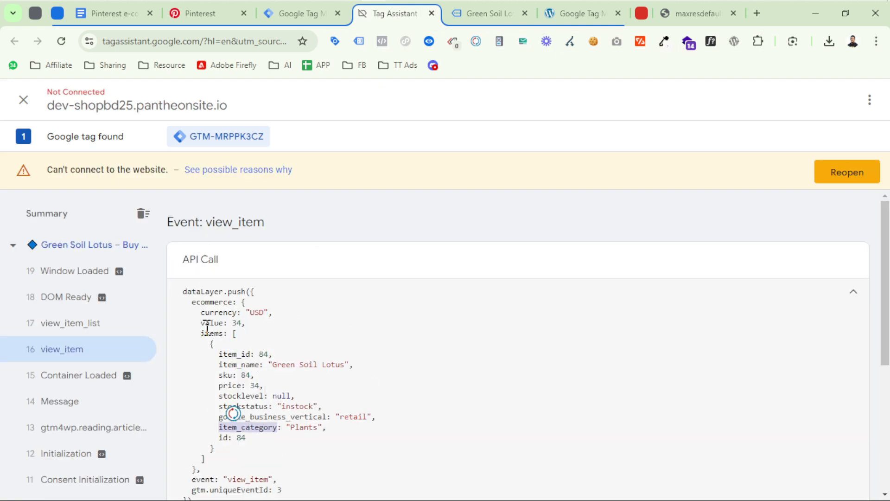
click(277, 438)
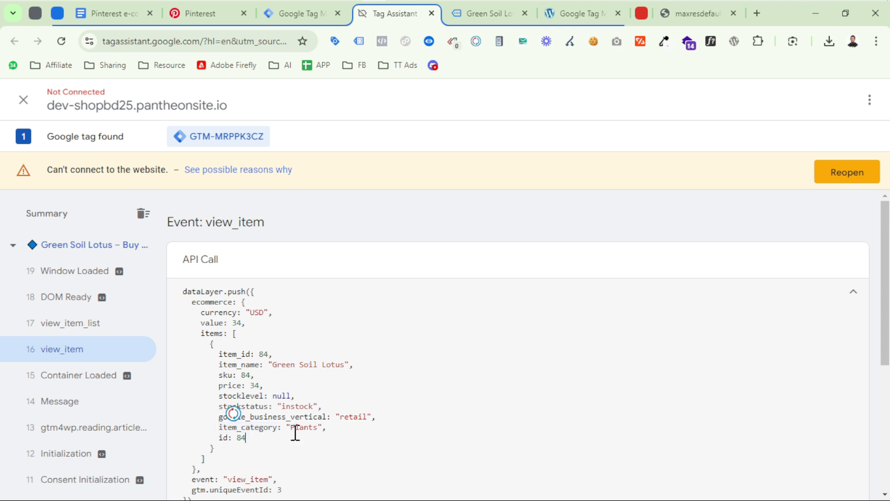
double_click(213, 303)
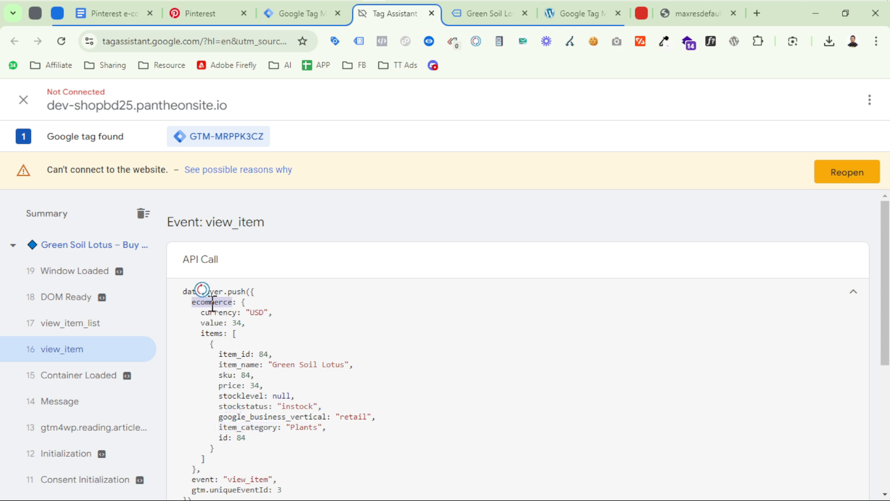
double_click(212, 334)
drag(232, 333, 225, 466)
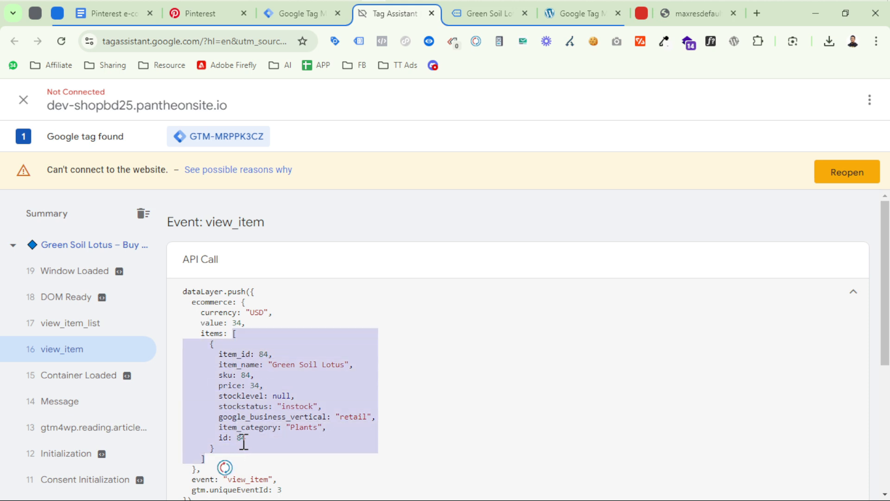
click(241, 354)
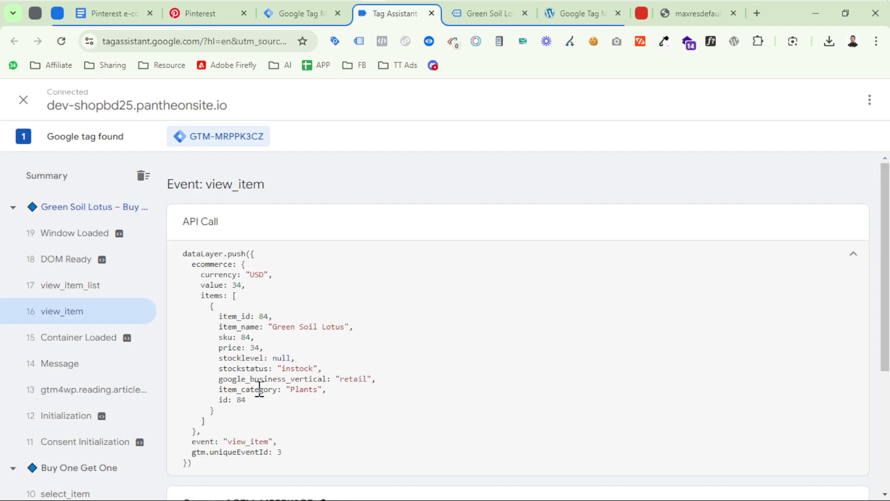
double_click(199, 265)
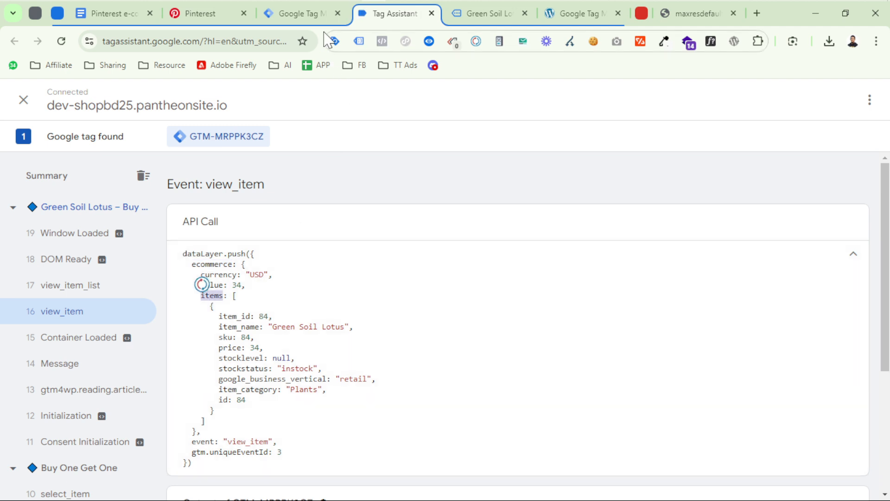
Start a new variable of type Data Layer Variable for the tag's Product ID in Tag Manager.
click(309, 19)
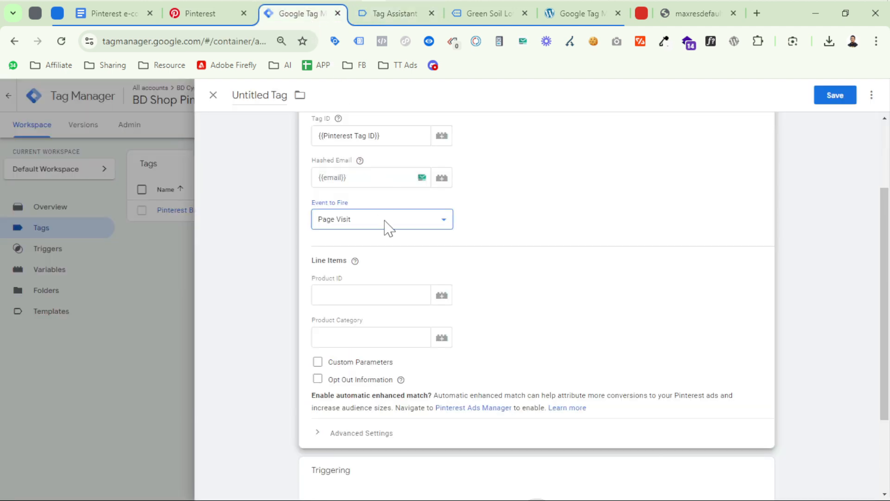
click(445, 300)
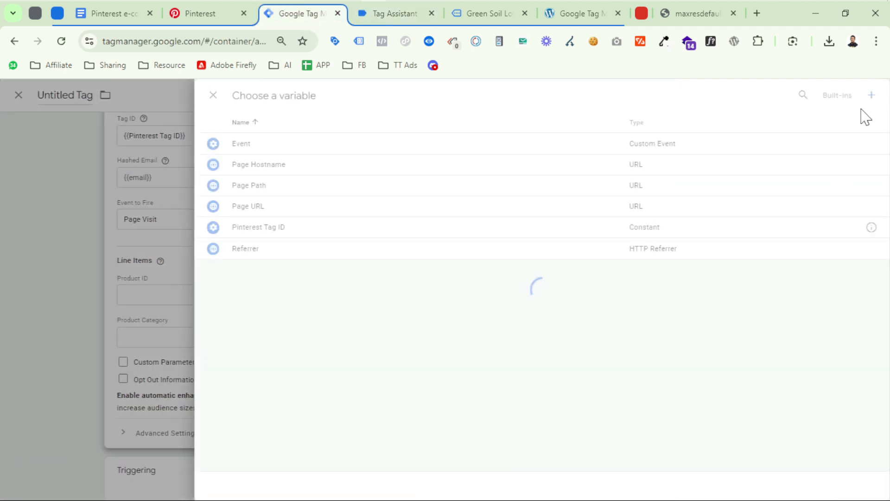
click(873, 97)
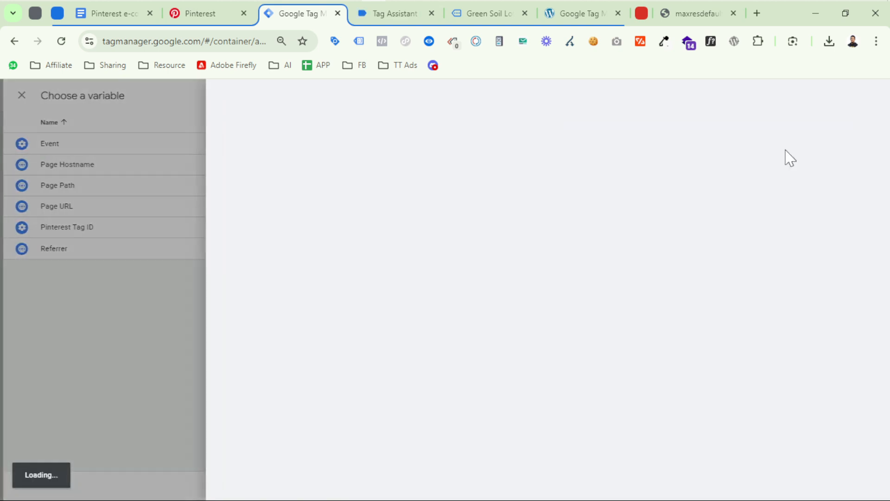
click(393, 192)
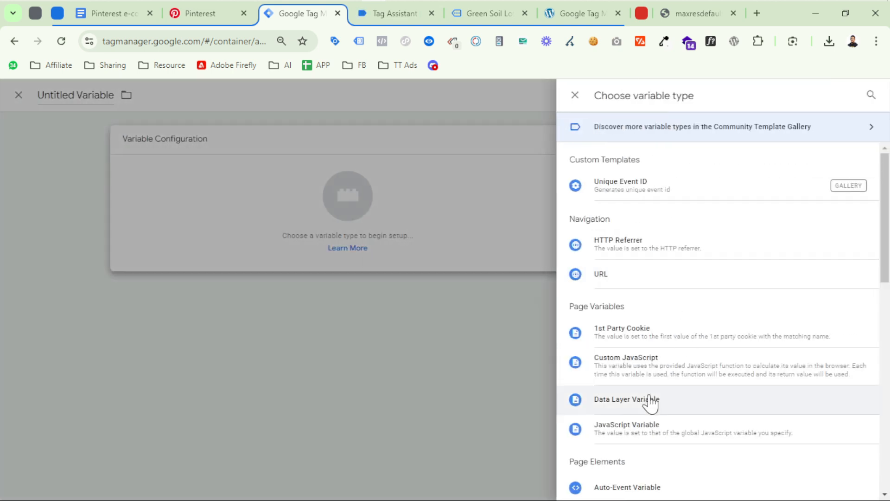
click(633, 402)
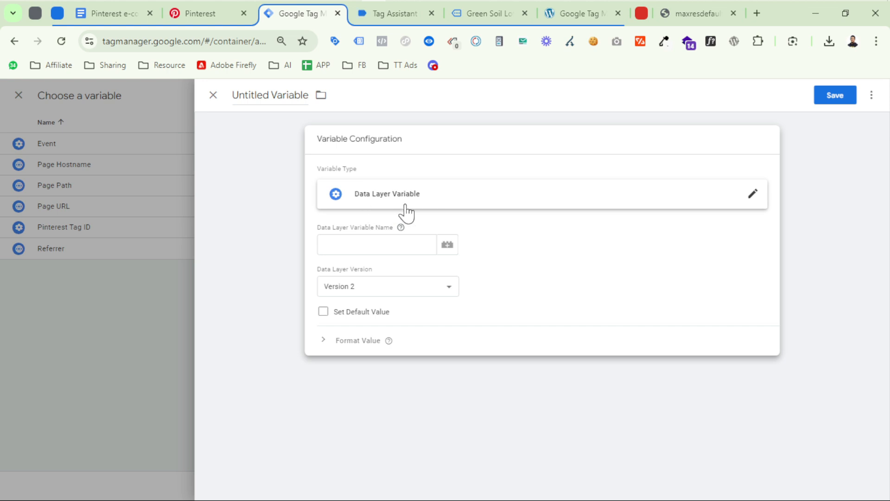
Enter ecommerce.items in the Data Layer Variable Name, copying both keys from the view_item event in Tag Assistant.
click(395, 13)
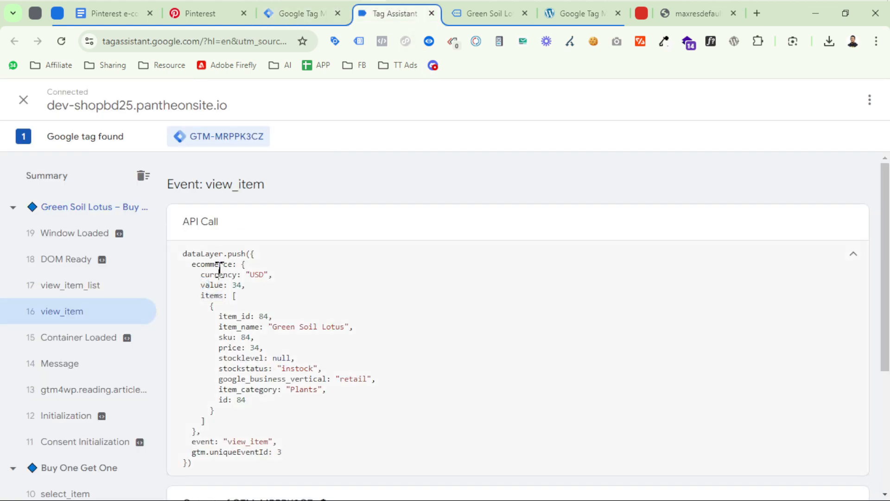
double_click(210, 264)
key(ctrl+c)
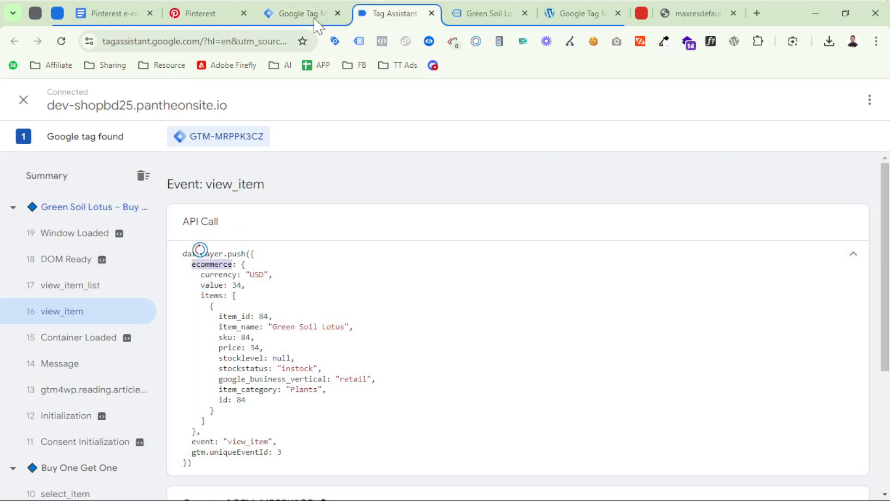
click(320, 14)
click(370, 244)
key(ctrl+v)
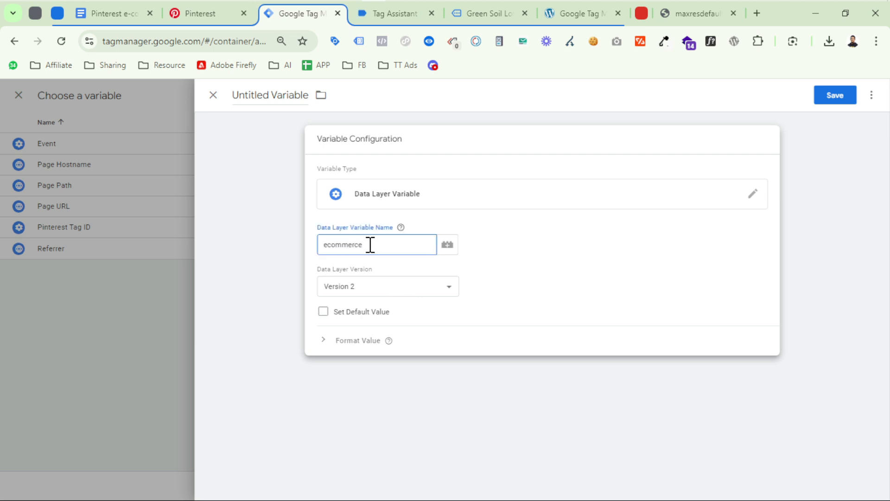
text(.)
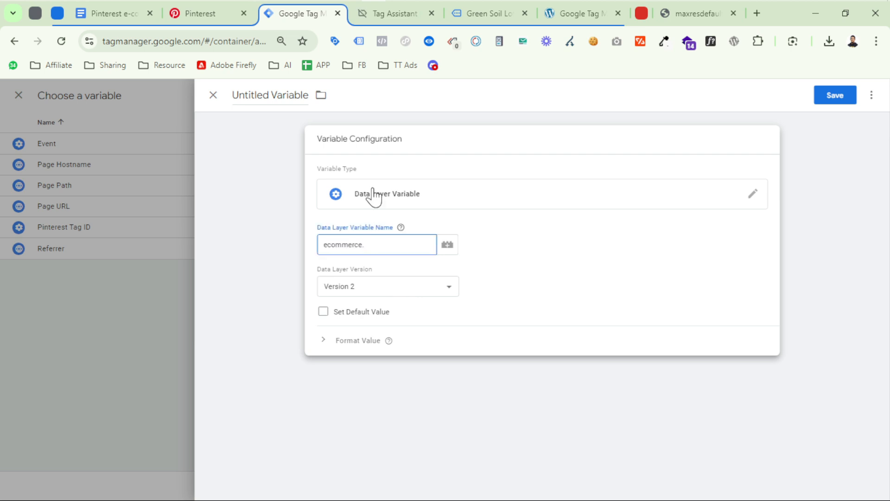
click(394, 14)
double_click(211, 334)
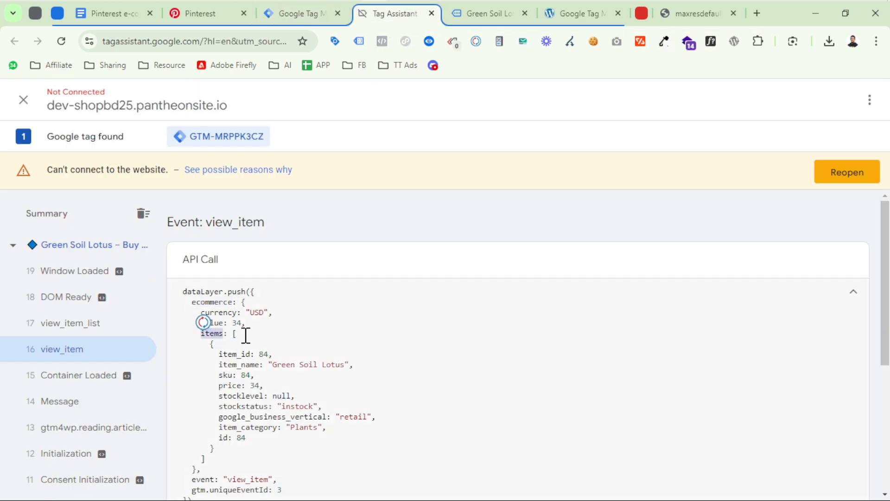
key(ctrl+c)
click(297, 13)
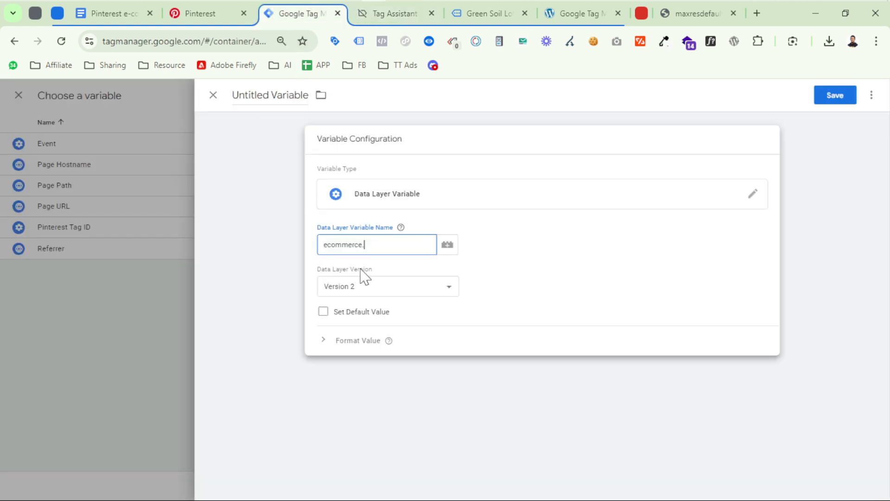
key(ctrl+v)
Extend the Data Layer Variable Name to ecommerce.items.0.item_id, taking the item_id key from the first item of the view_item event in Tag Assistant.
click(394, 13)
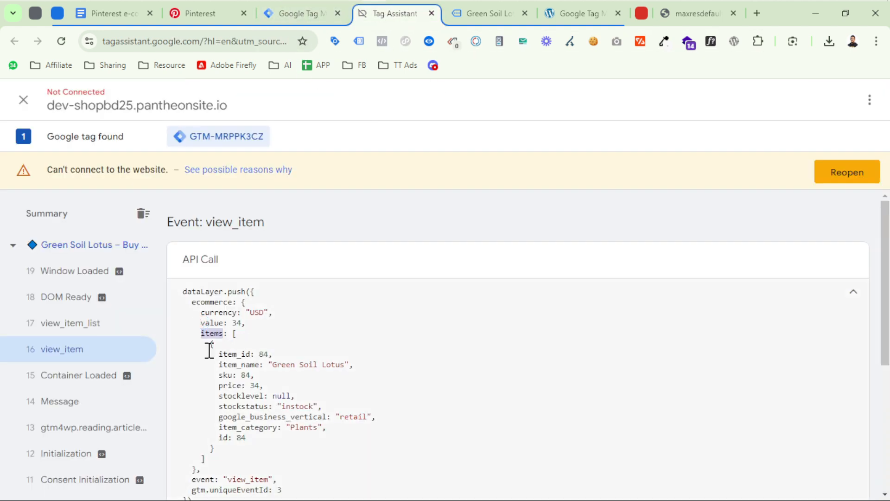
drag(209, 346, 222, 449)
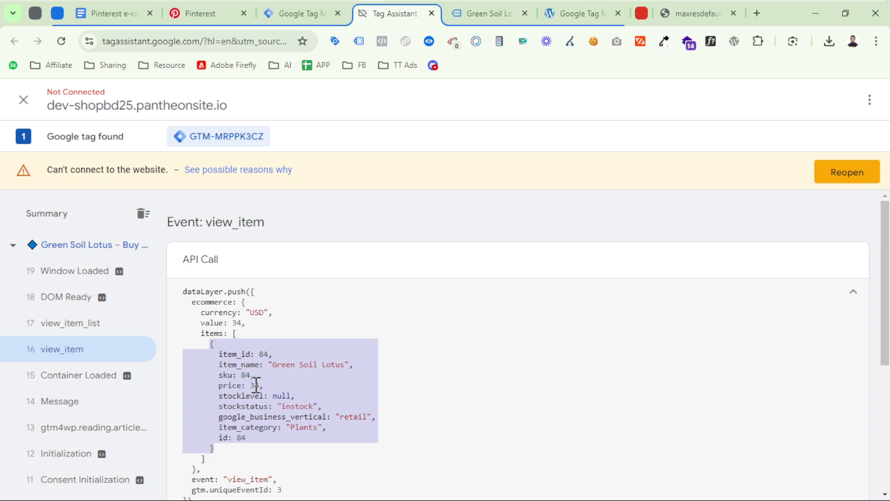
click(224, 337)
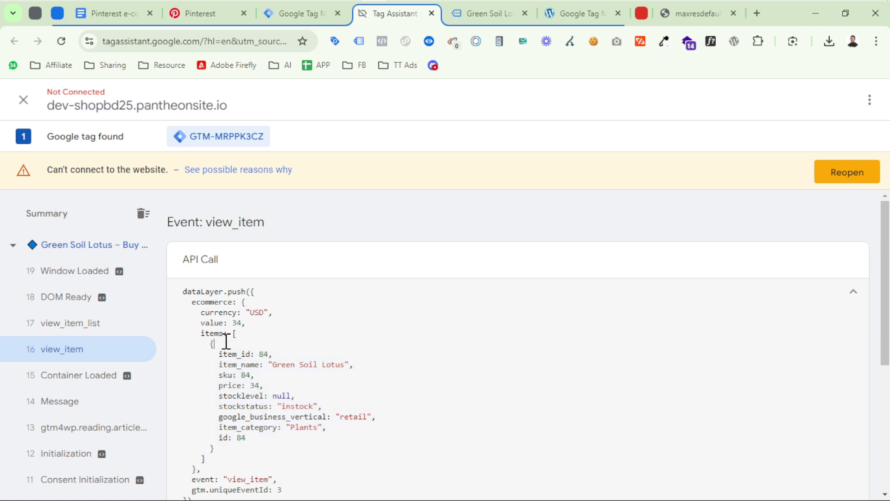
drag(210, 343, 226, 446)
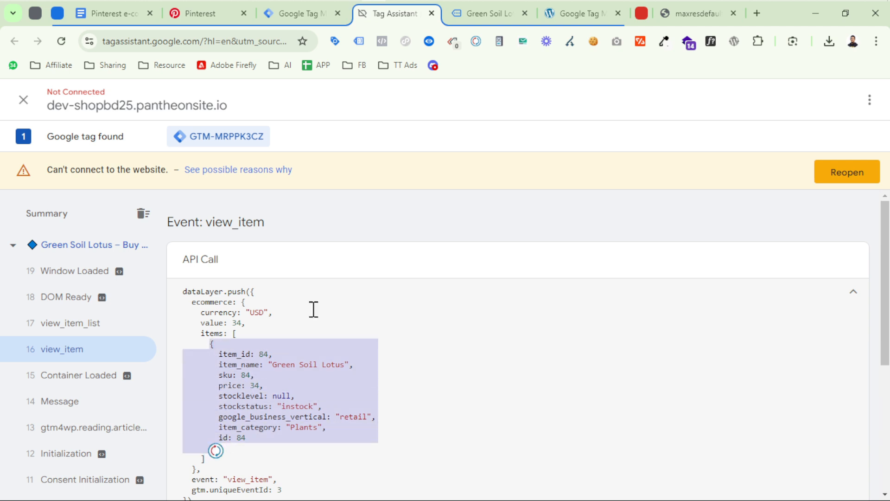
click(299, 13)
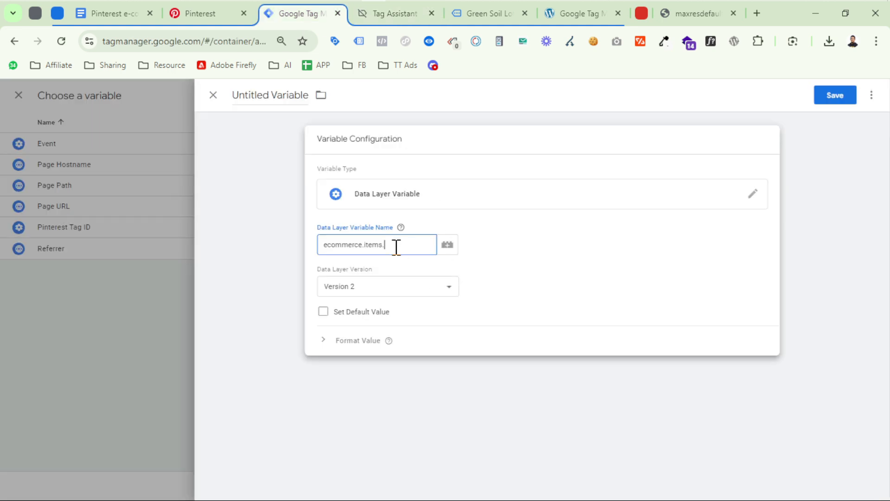
click(395, 13)
click(227, 341)
double_click(234, 353)
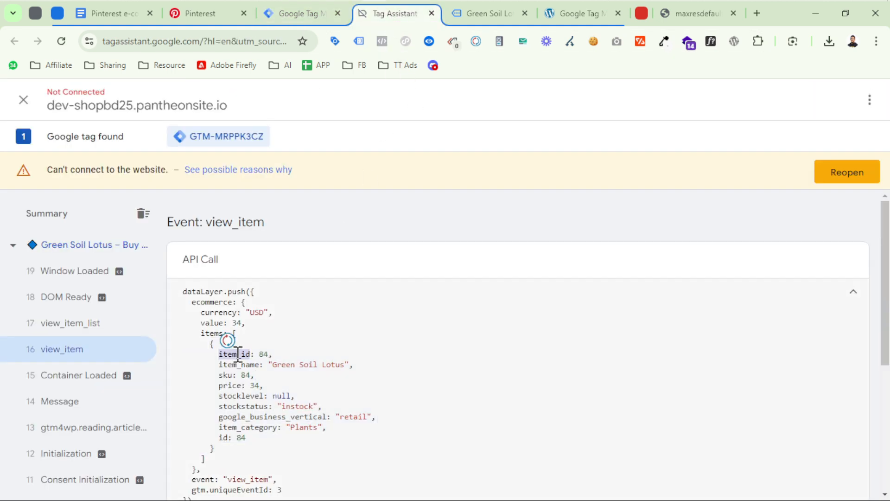
click(292, 13)
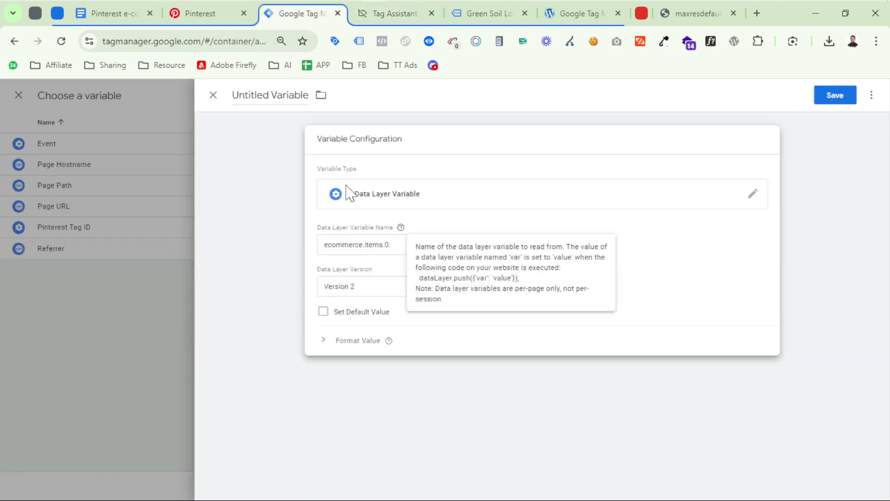
click(404, 245)
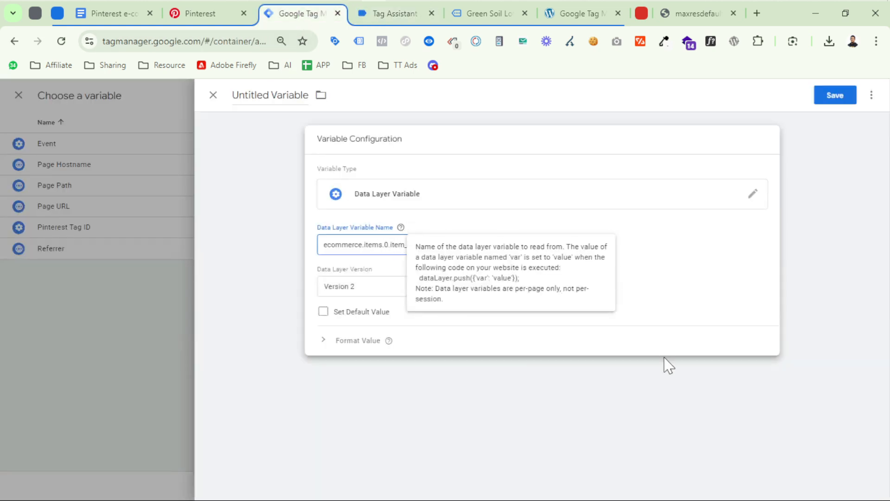
click(466, 393)
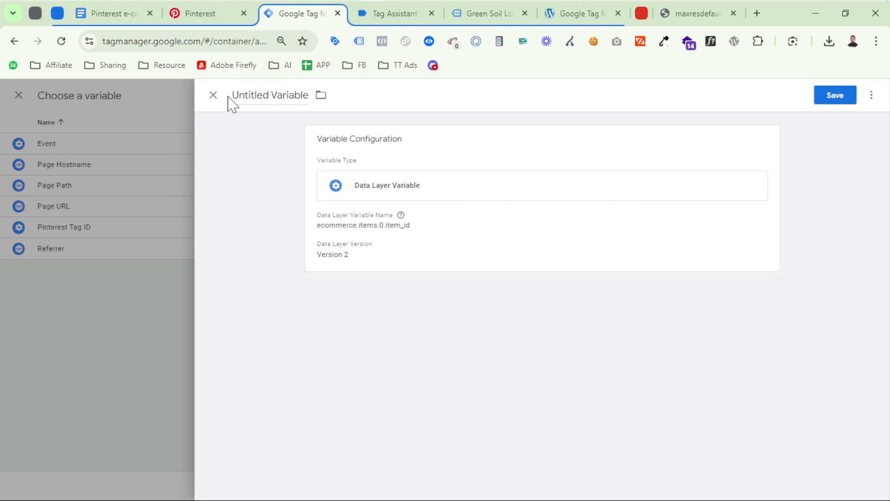
Name the variable "dlv - Product ID" and save it into the tag's Product ID.
drag(233, 95, 309, 96)
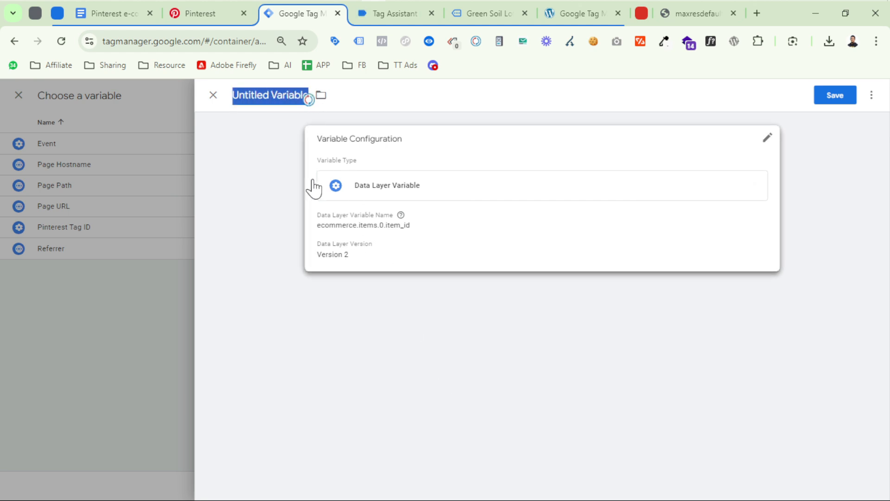
text(dlv)
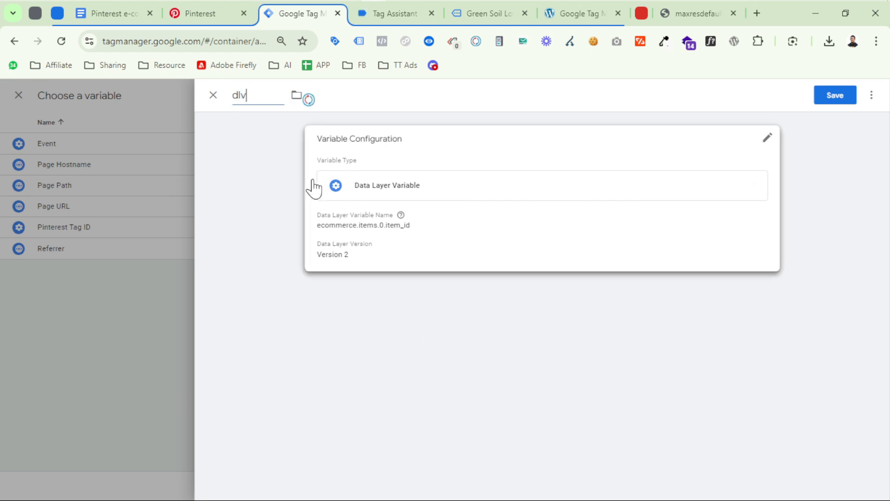
text( - Product ID)
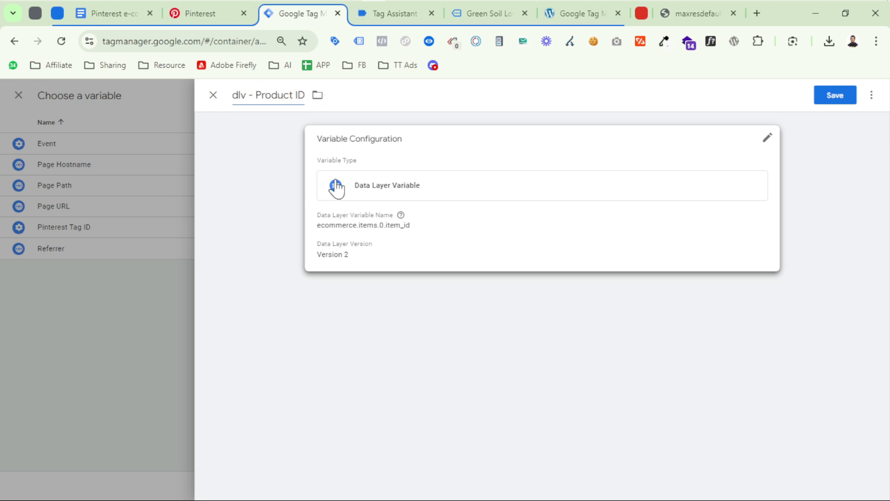
click(837, 98)
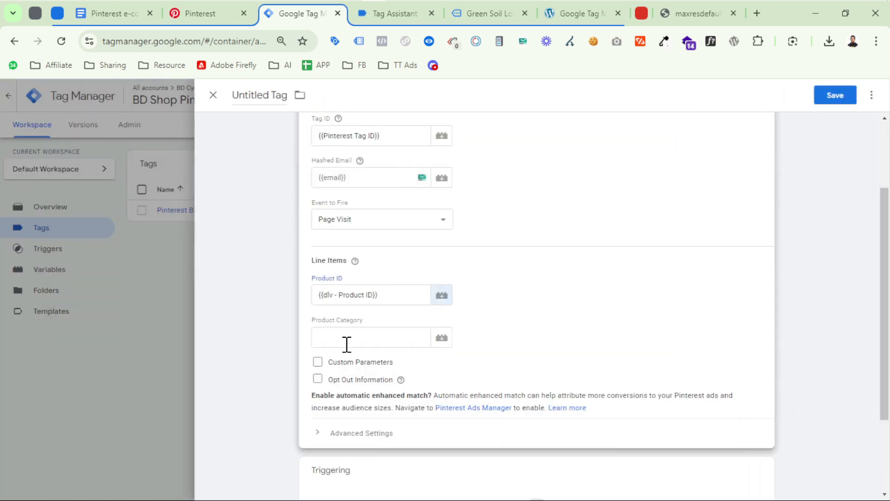
Set the tag's Product Category to the {{dlv - Product Category}} variable.
click(442, 337)
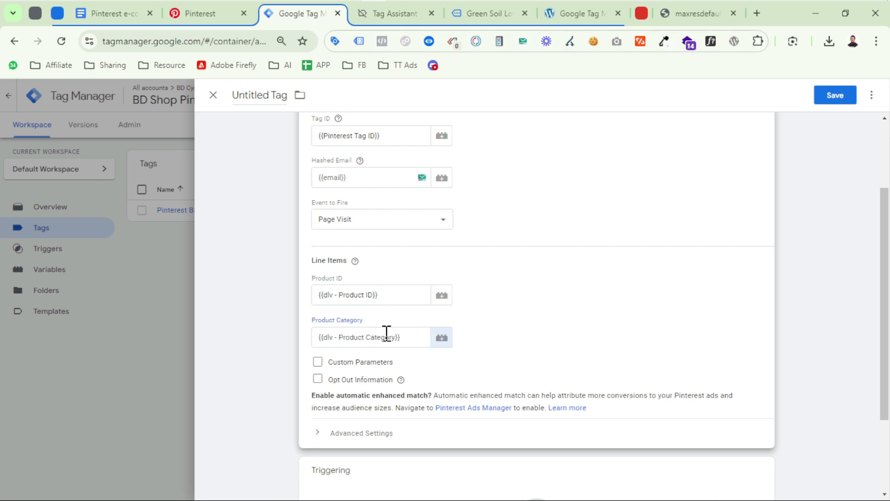
Open the trigger selection for the tag and copy the view_item event name from Tag Assistant.
scroll(622, 357, down, 3)
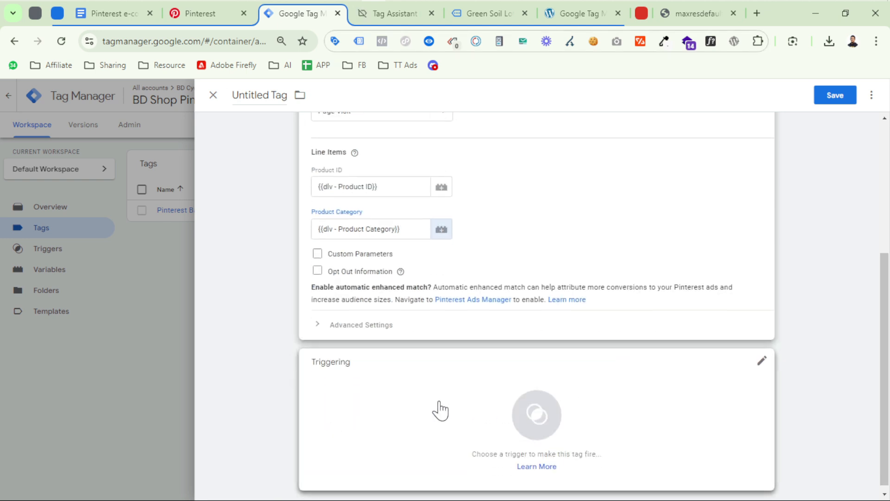
click(437, 390)
click(398, 14)
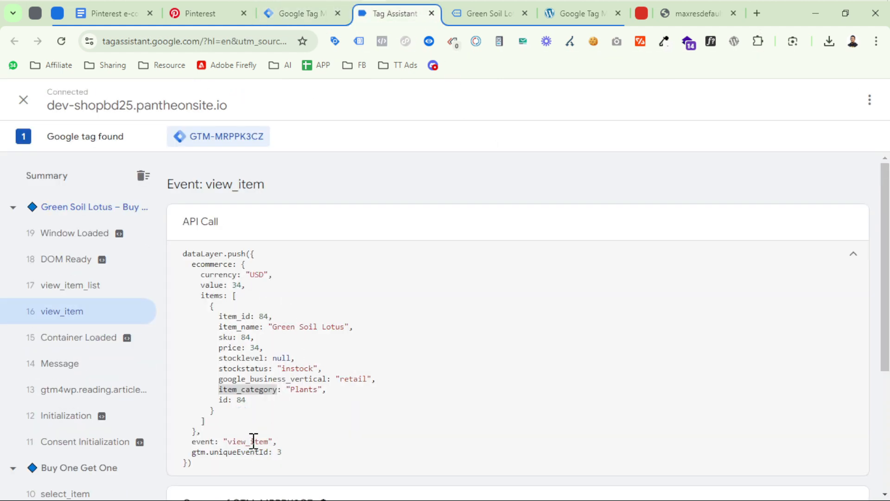
double_click(262, 441)
key(ctrl+c)
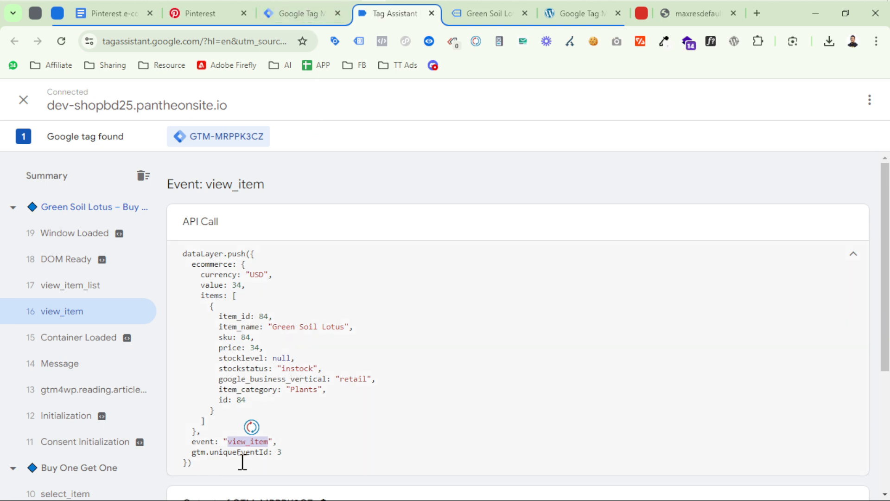
click(297, 14)
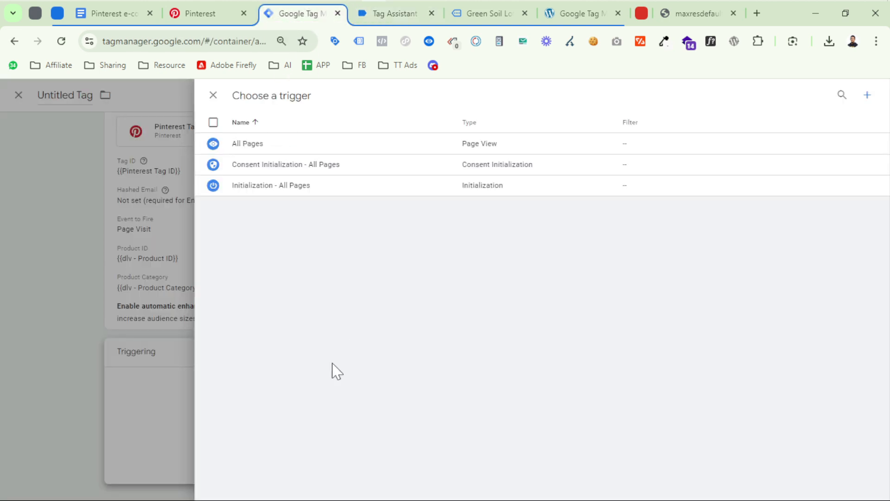
Configure a new Custom Event trigger with the event name view_item and name the trigger view_item.
click(868, 95)
click(396, 195)
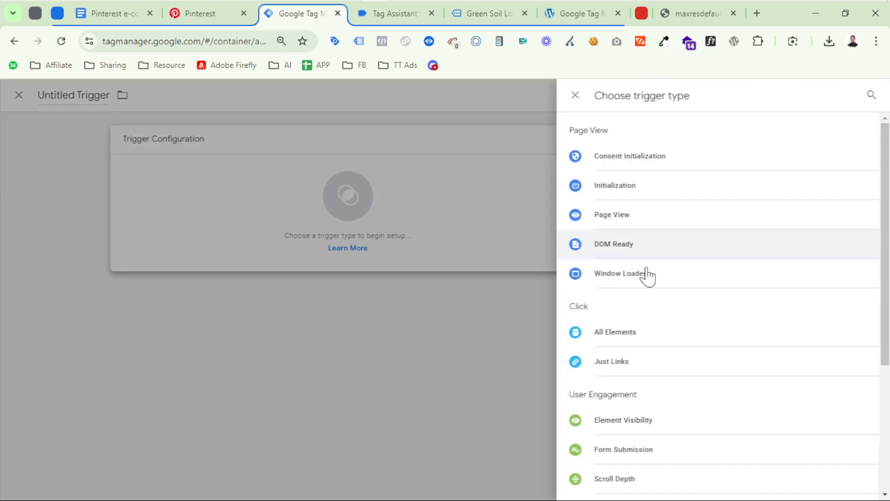
scroll(636, 425, down, 4)
click(627, 374)
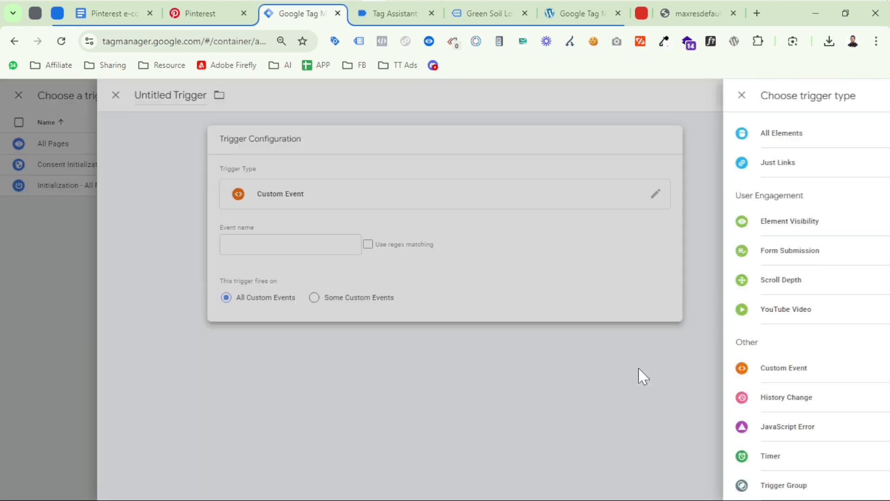
click(364, 243)
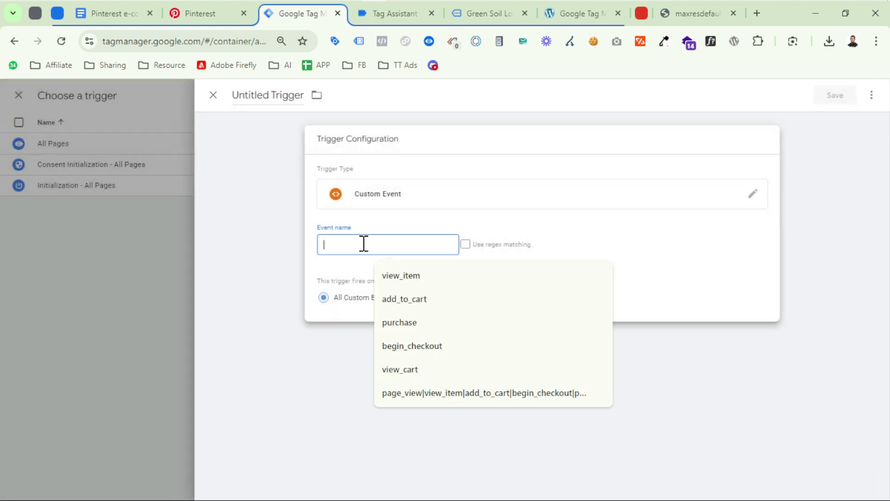
text(view_item)
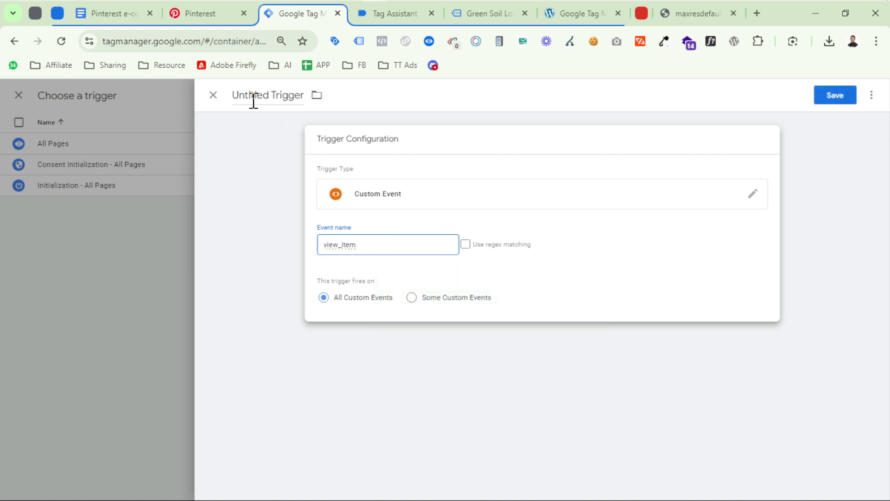
click(235, 93)
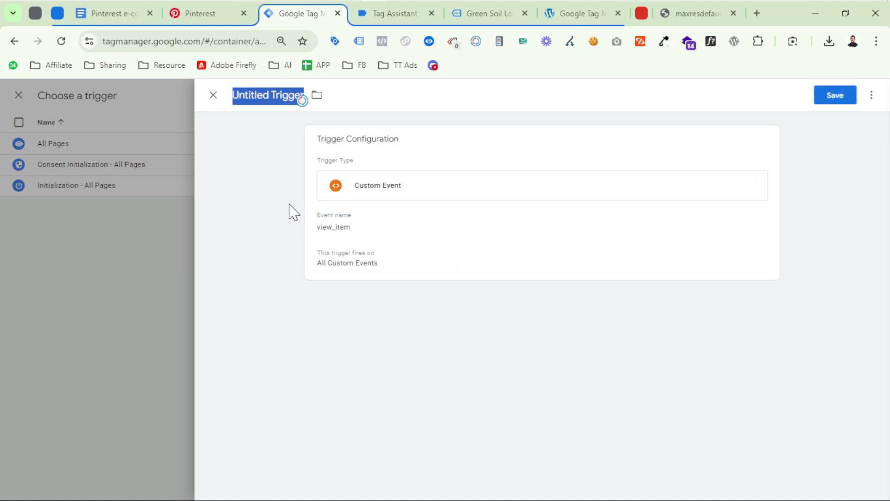
key(ctrl+v)
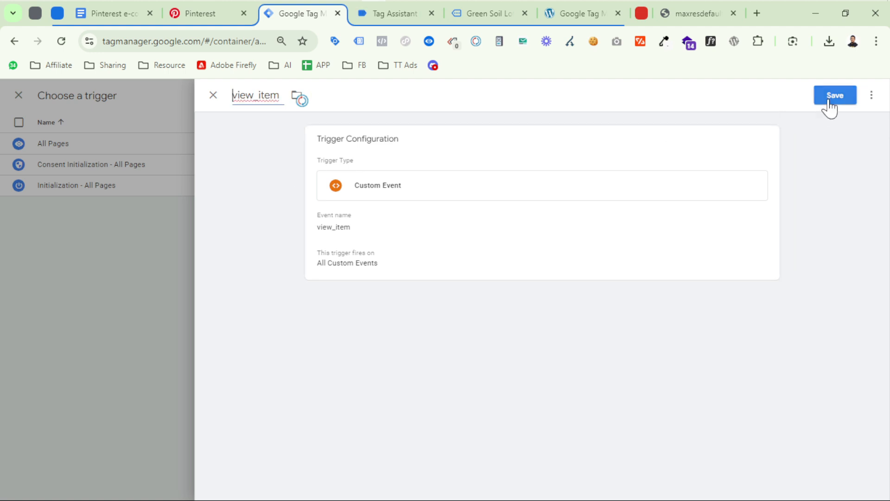
Save the view_item trigger, name the tag "Pinterest View Item Tag" and save it.
click(830, 103)
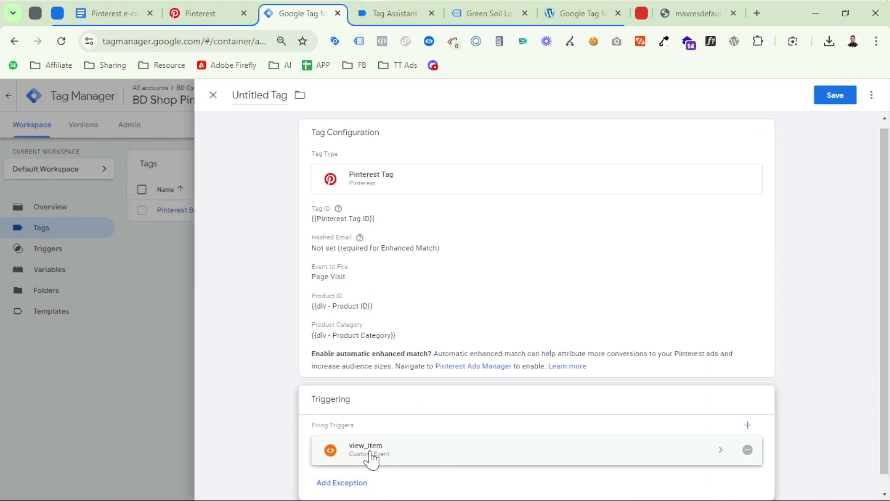
drag(234, 95, 288, 96)
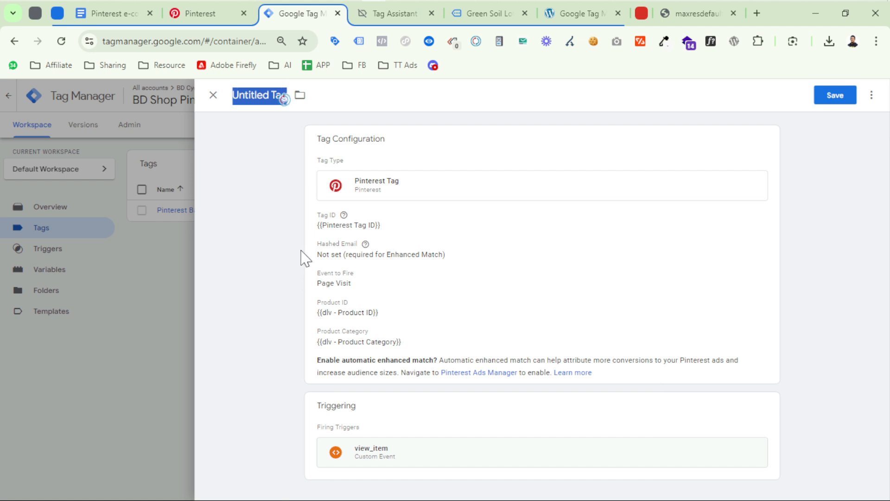
text(Pinterest View Item Tag)
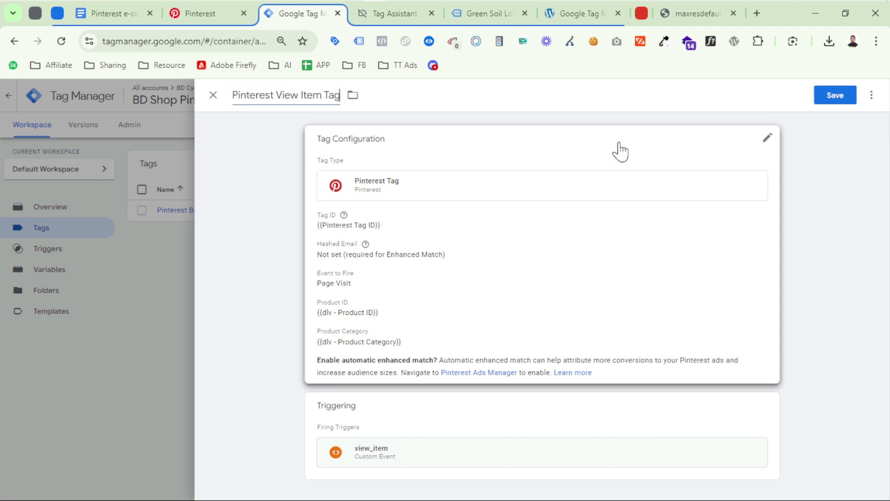
click(838, 100)
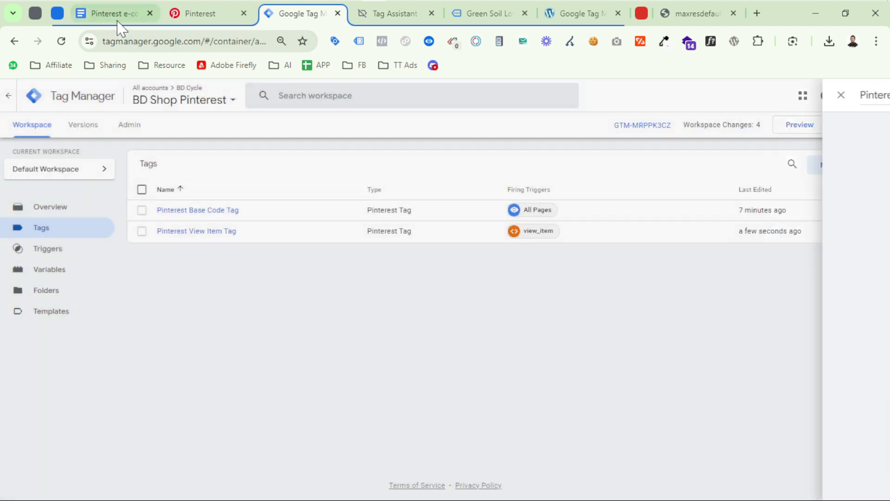
Review the required AddToCart fields in the Pinterest event list document and compare them with the view_item data layer in Tag Assistant.
click(117, 21)
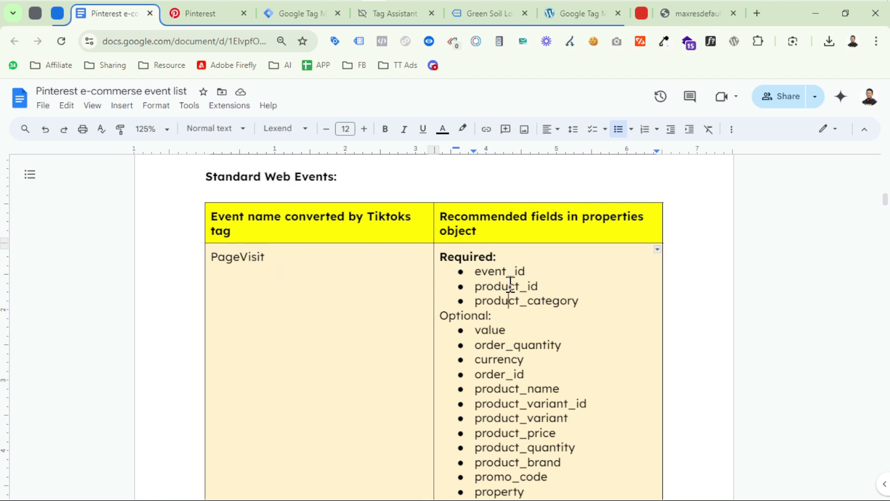
scroll(447, 324, down, 7)
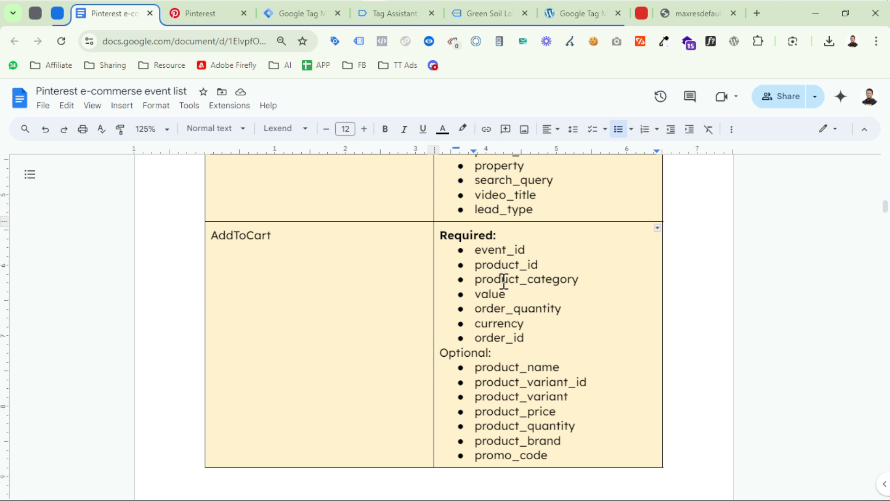
drag(504, 281, 490, 266)
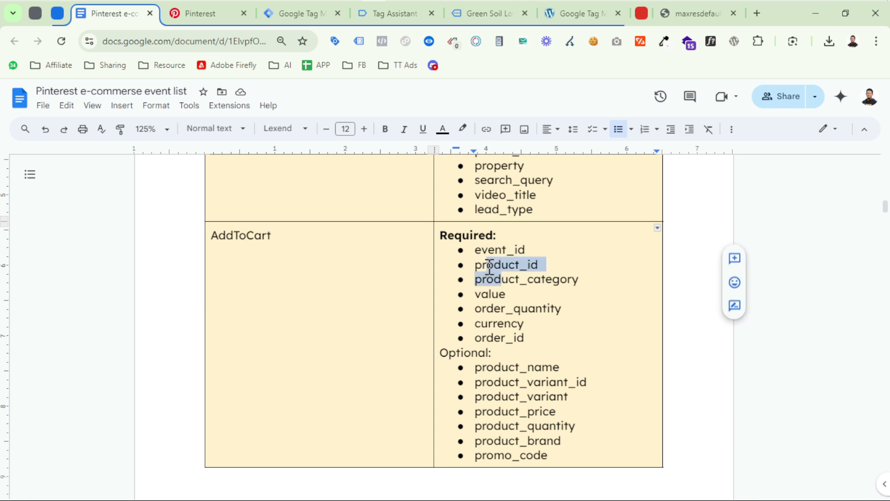
click(492, 294)
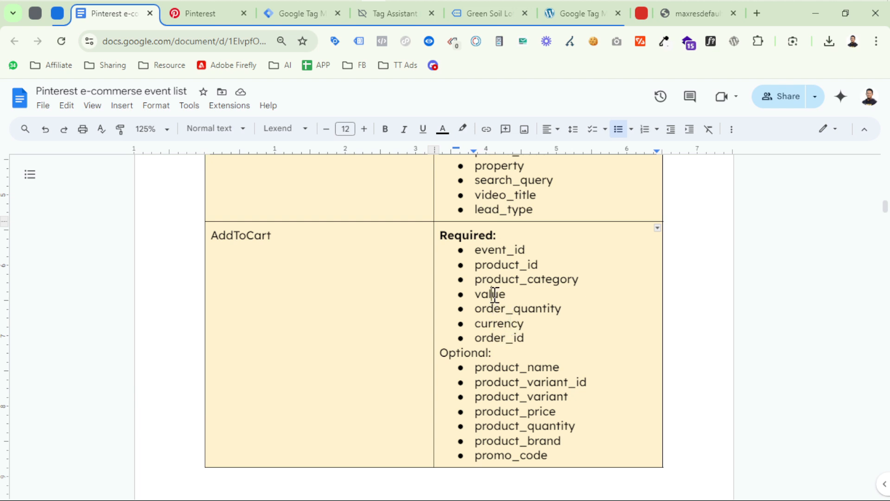
mouse_move(493, 293)
mouse_down()
mouse_move(499, 324)
mouse_move(523, 323)
mouse_move(479, 301)
mouse_up()
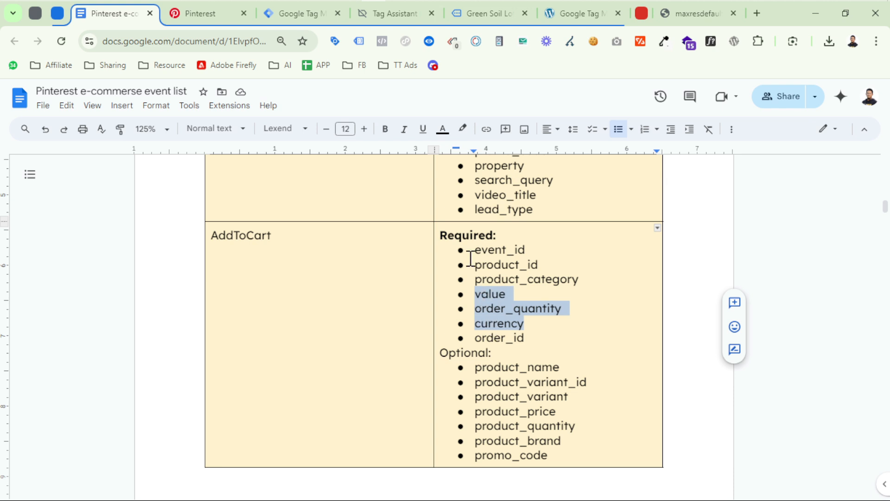
click(392, 14)
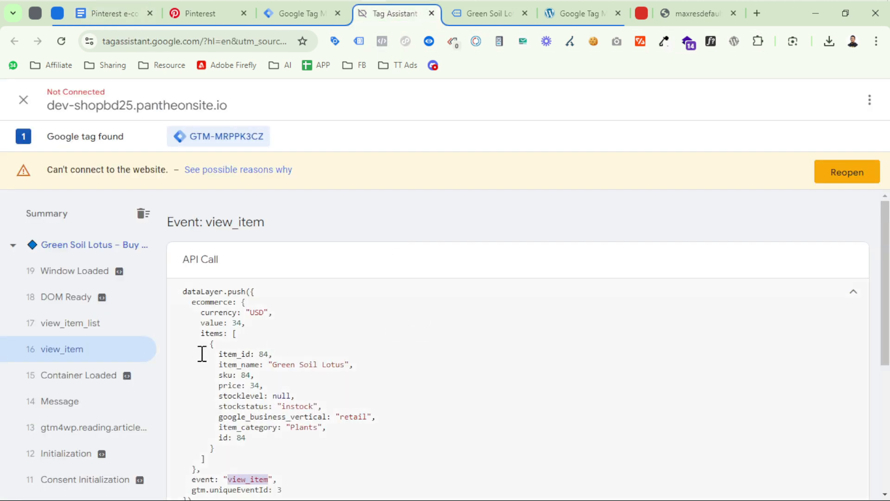
click(239, 356)
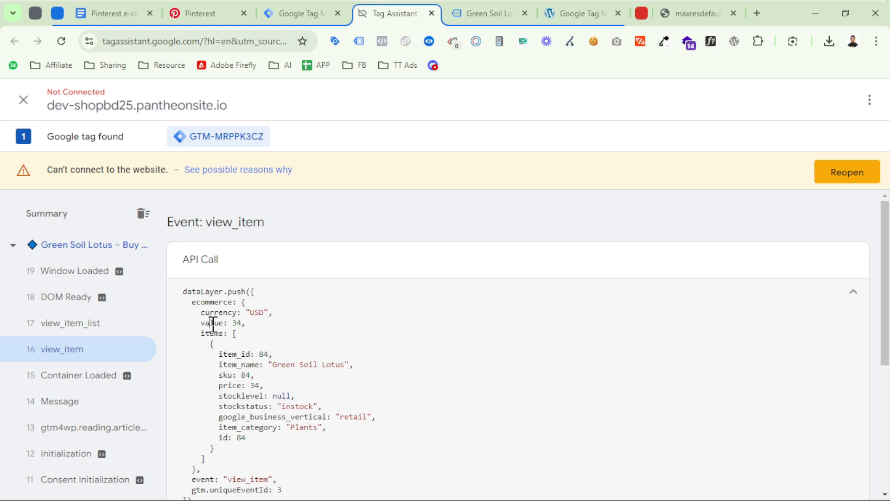
Return to Google Tag Manager and create a new tag of the Pinterest Tag type.
key(ctrl+Page_Up)
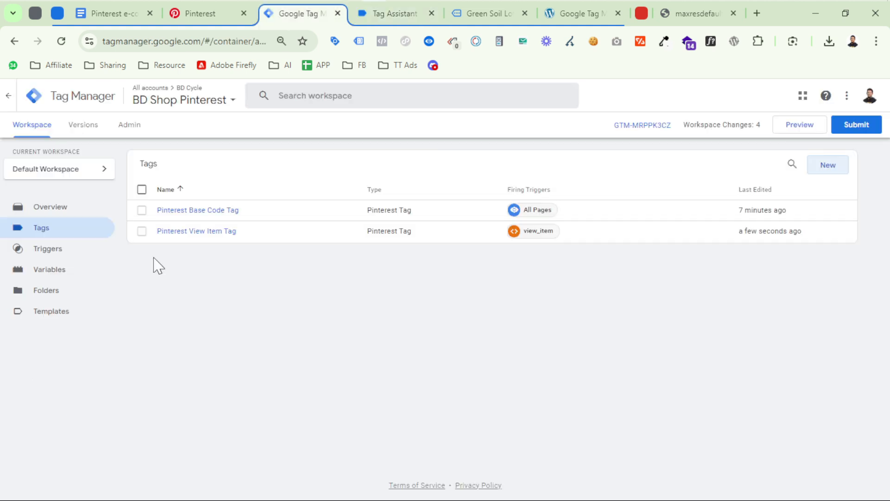
click(828, 165)
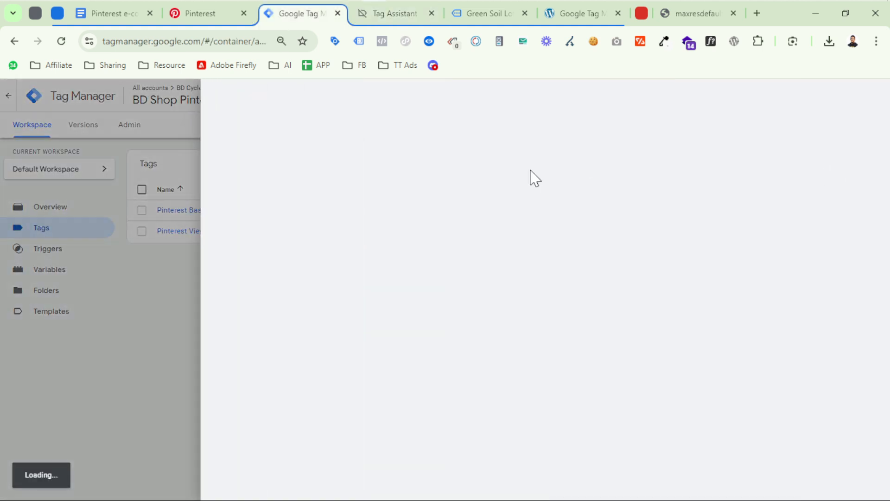
click(449, 169)
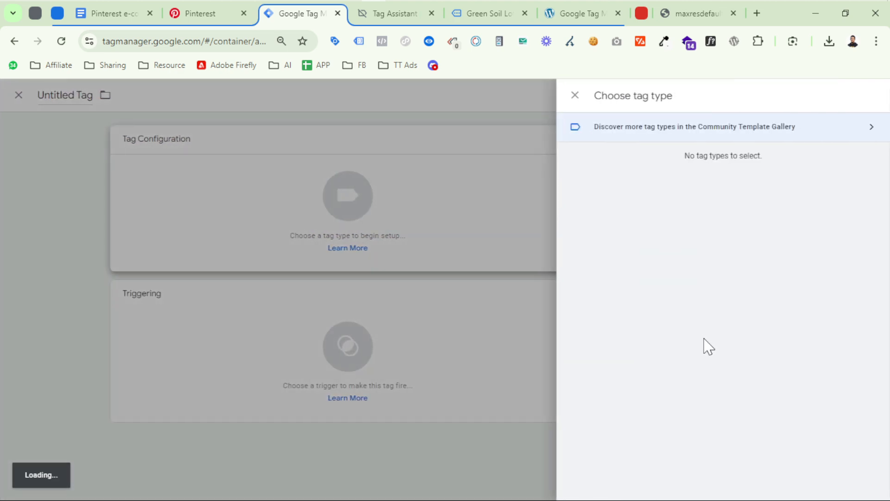
scroll(700, 357, down, 15)
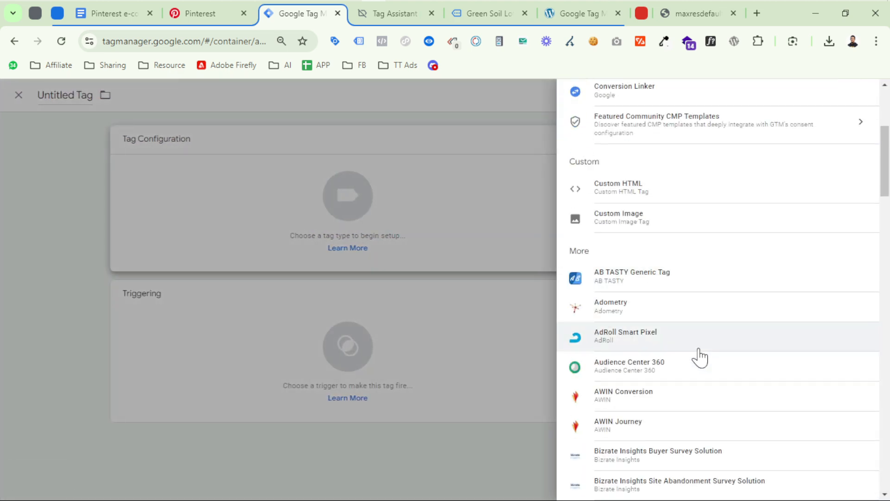
scroll(658, 403, down, 12)
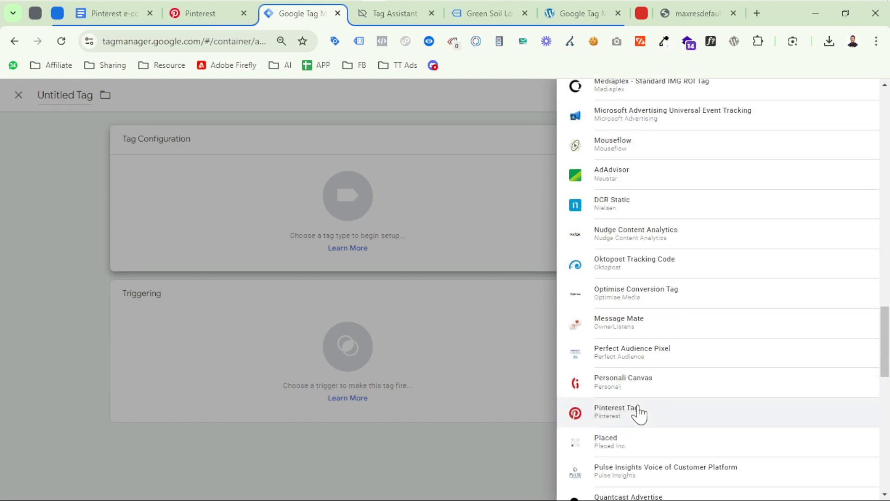
click(641, 413)
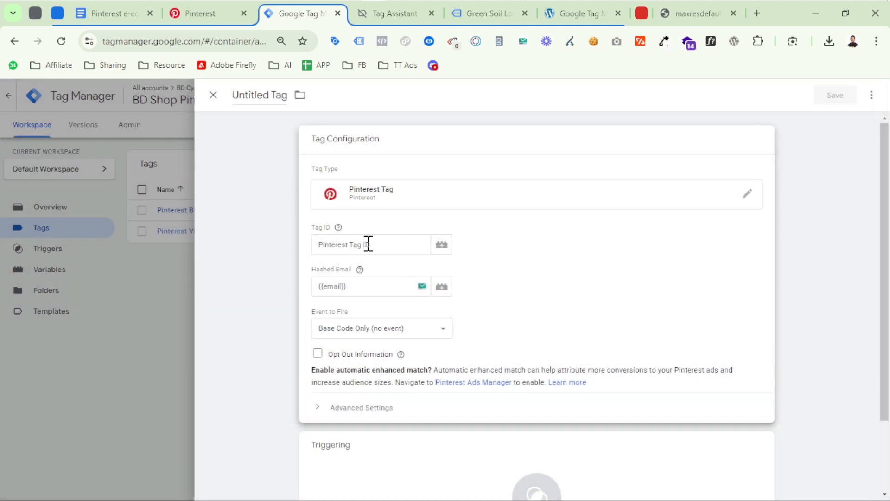
Set the new tag's Tag ID to {{Pinterest Tag ID}} and its Event to Fire to Add to Cart.
click(418, 243)
click(442, 244)
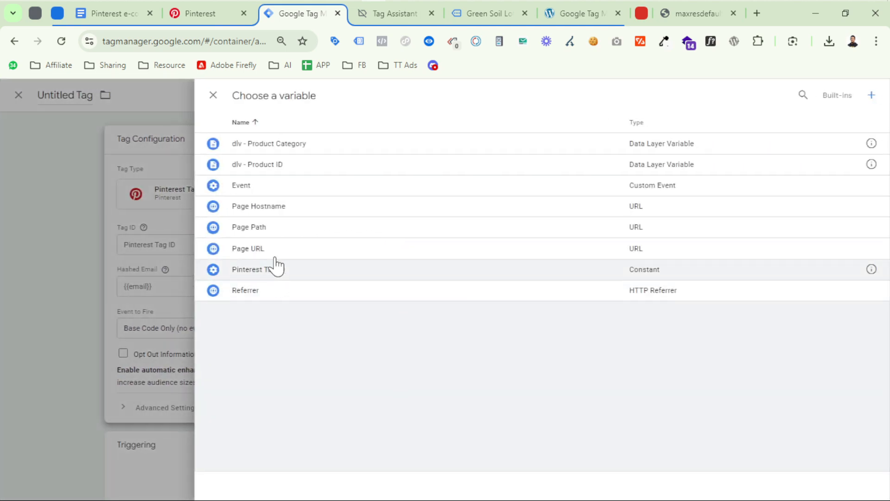
click(292, 271)
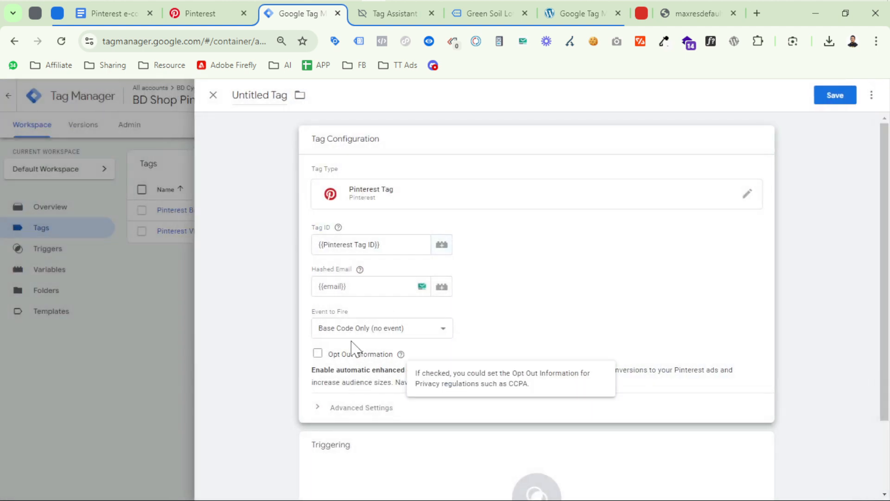
click(367, 329)
click(353, 378)
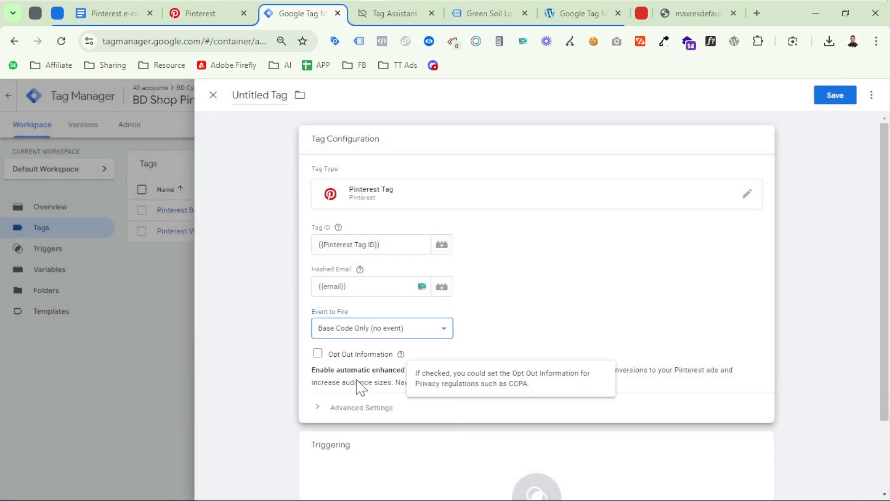
Fill the cart parameters: Order Value {{dlv - value}}, Currency {{dlv - Currency}} and Order Quantity {{dlv - Product Quantity}}.
scroll(455, 341, down, 2)
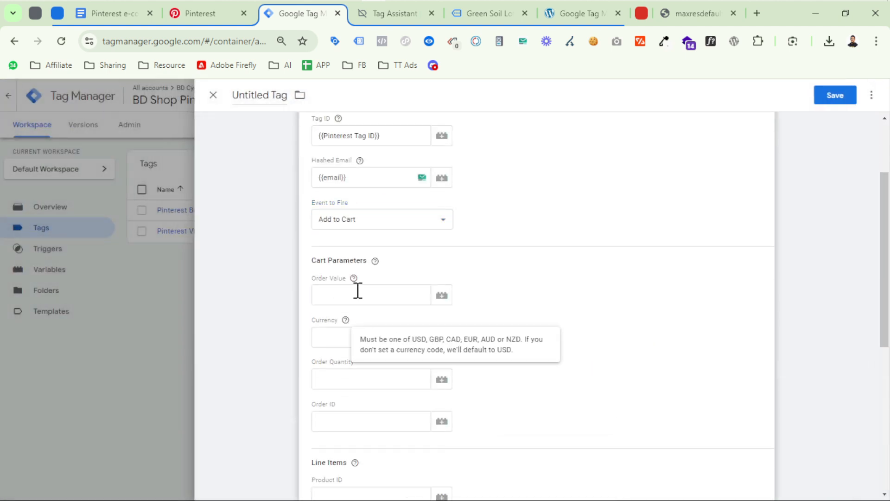
click(442, 295)
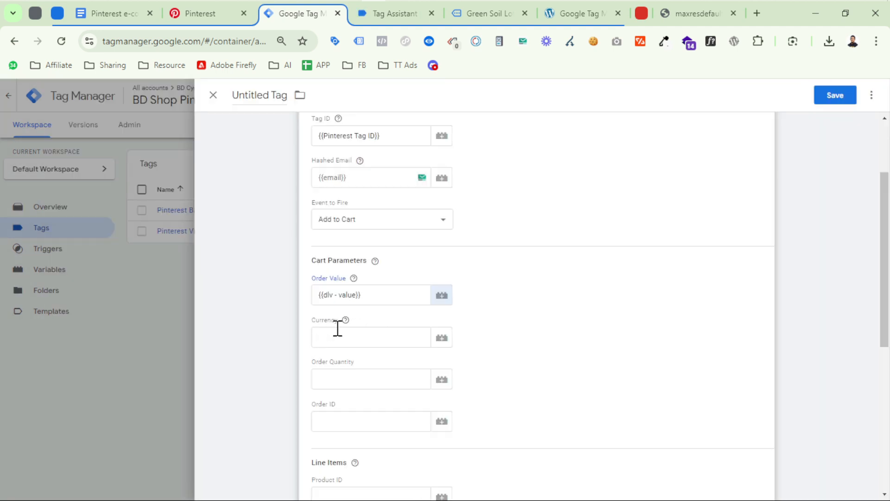
click(445, 339)
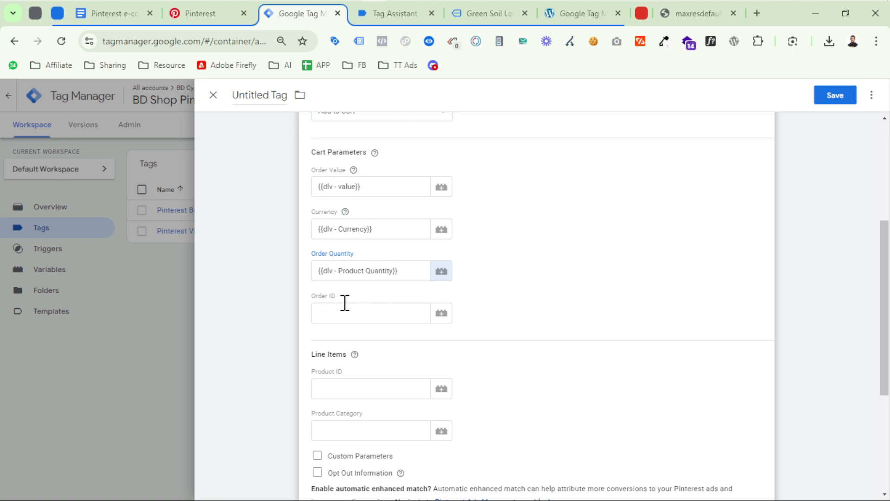
Set the line items' Product ID to {{dlv - Product ID}} and Product Category to {{dlv - Product Category}}.
scroll(368, 378, down, 2)
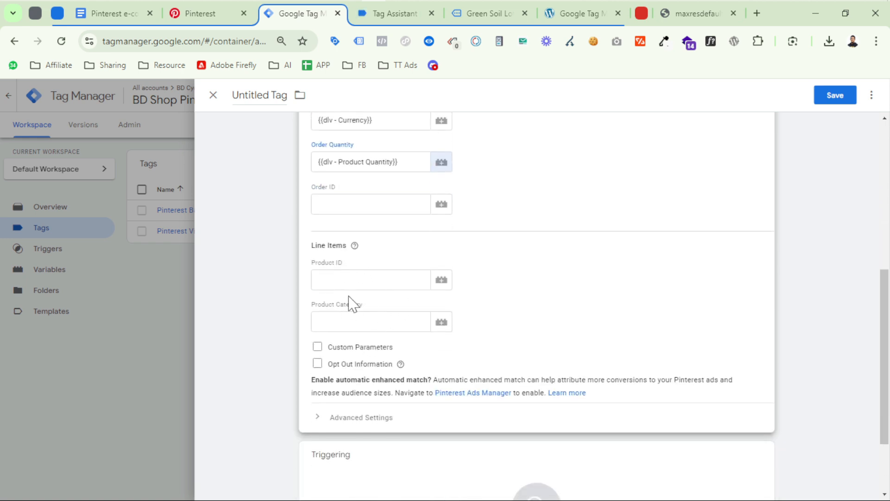
click(442, 281)
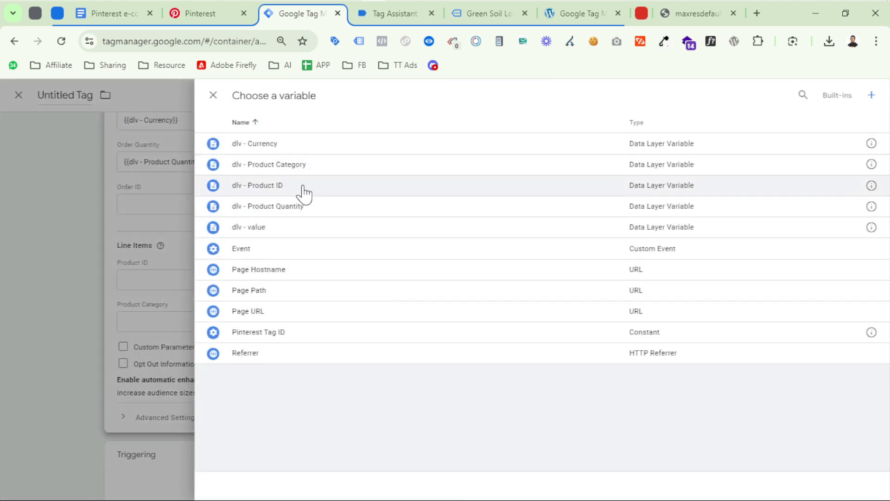
click(304, 188)
click(440, 324)
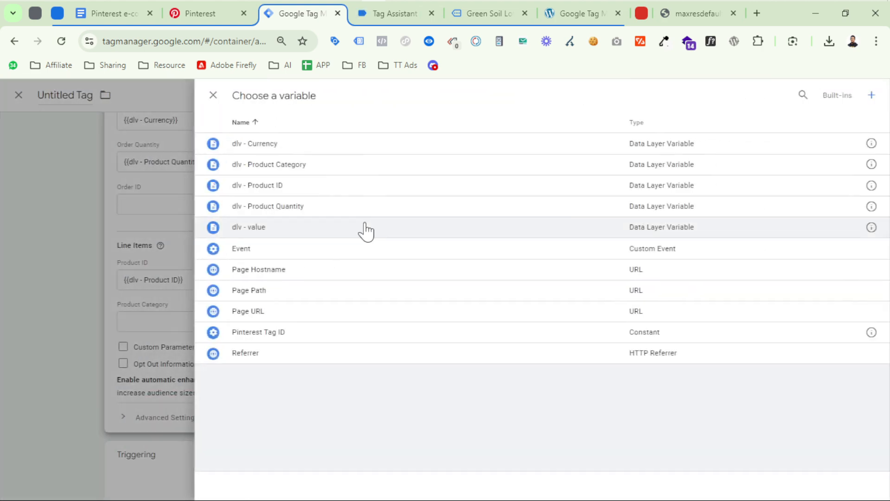
click(278, 165)
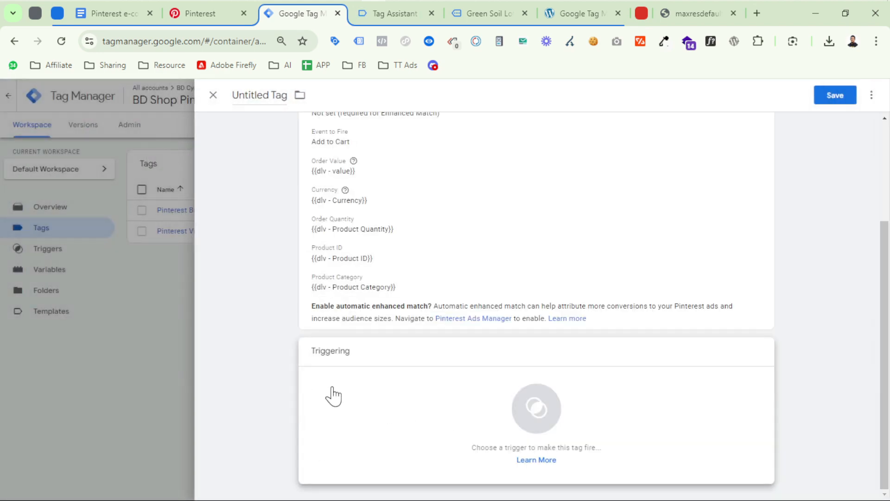
Start a new trigger for the Add to Cart tag and copy the add_to_cart event name from Tag Assistant.
click(432, 422)
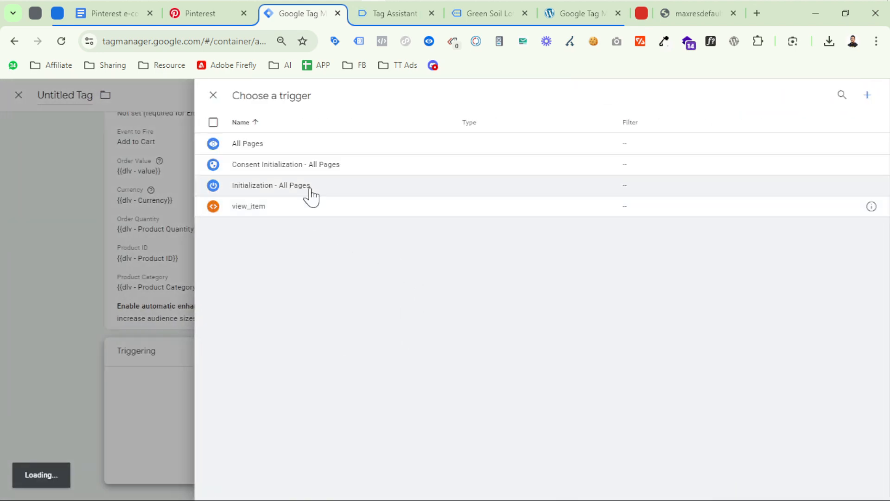
click(872, 98)
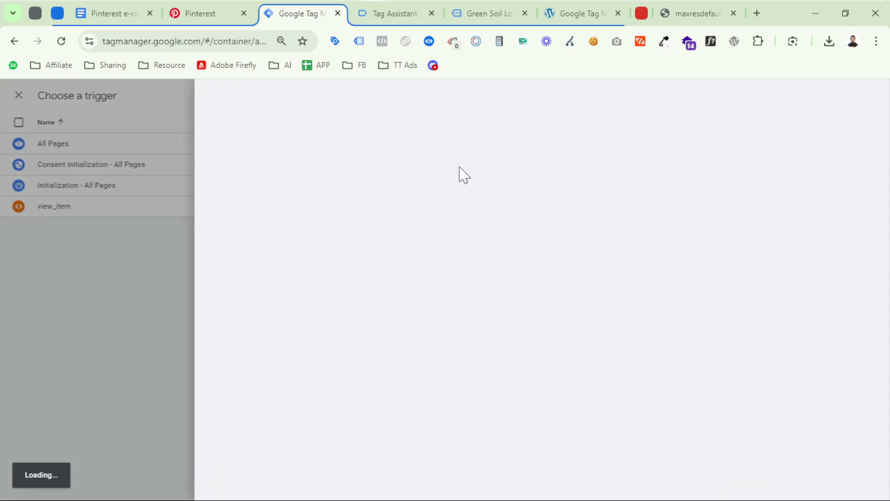
click(382, 42)
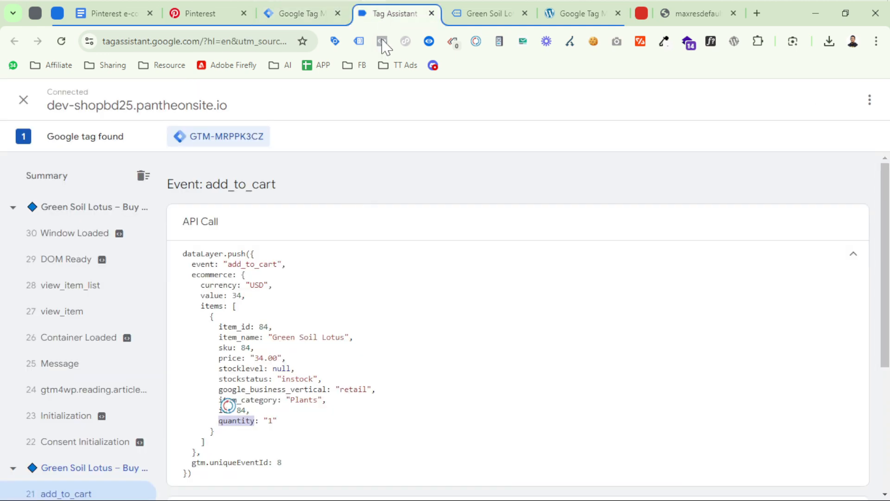
double_click(254, 265)
key(ctrl+c)
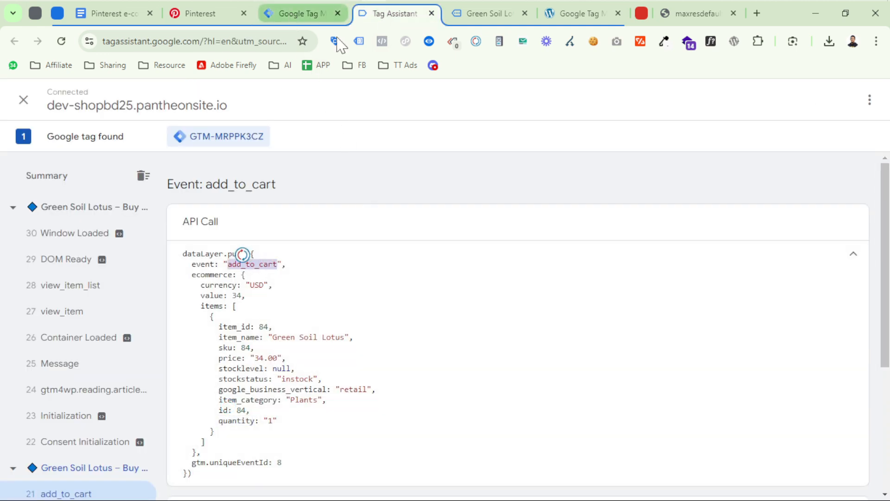
Back in Google Tag Manager, configure a Custom Event trigger with the event name add_to_cart and name the trigger add_to_cart.
click(320, 14)
click(682, 232)
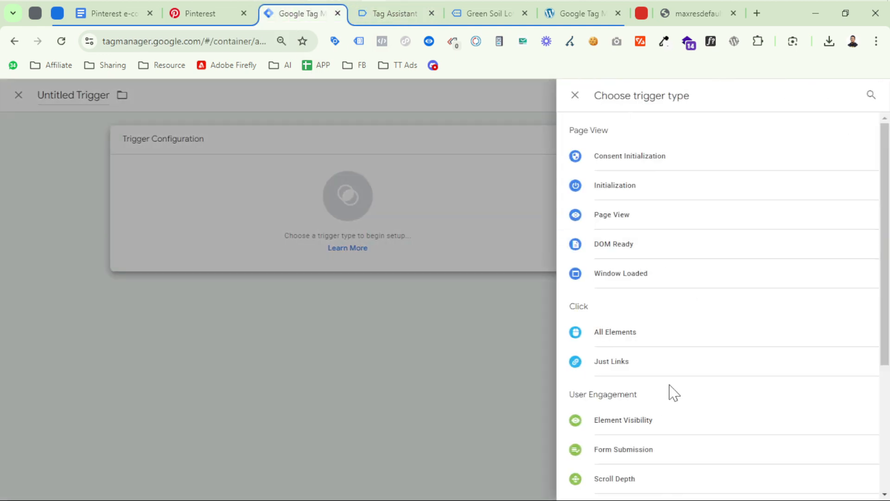
scroll(670, 393, down, 4)
click(617, 367)
click(334, 244)
key(ctrl+v)
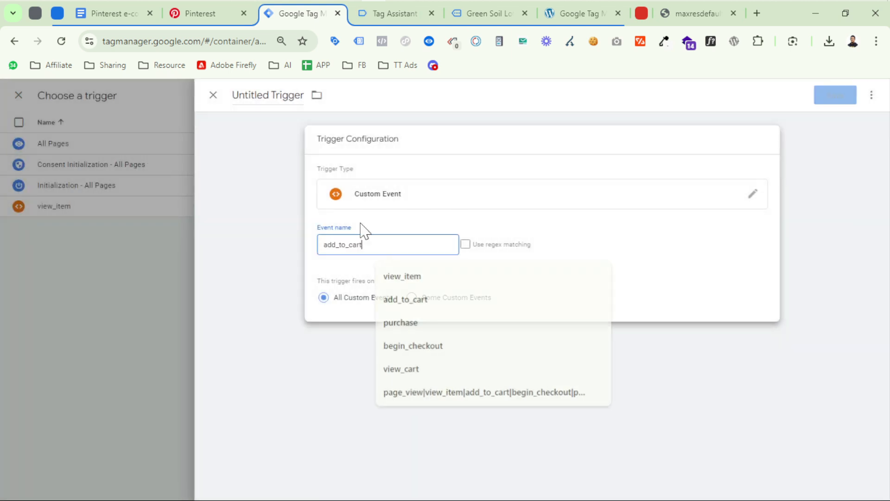
drag(238, 95, 318, 103)
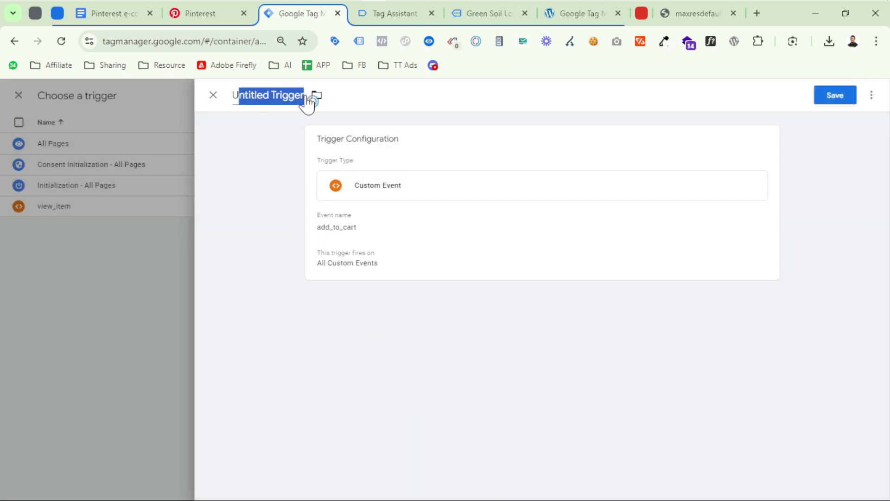
key(BackSpace)
key(ctrl+v)
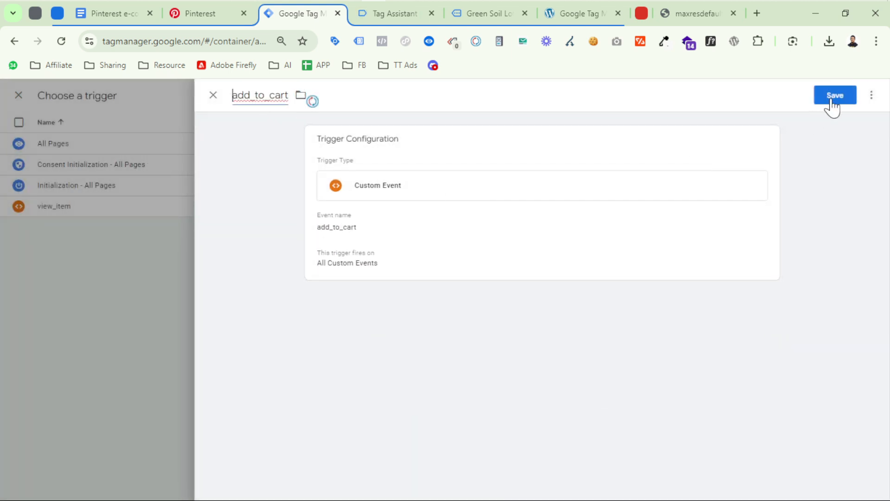
Save the add_to_cart trigger and save the tag under the name Pinterest Add to cart Tag.
click(833, 98)
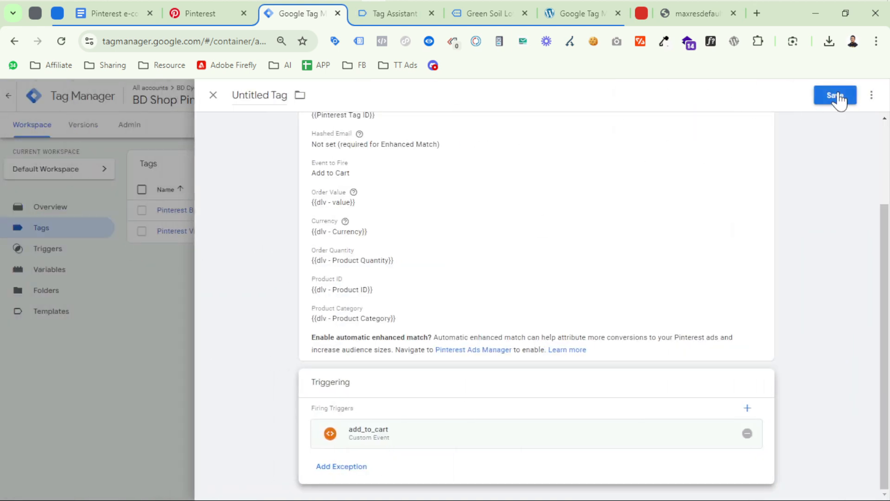
click(837, 97)
click(406, 224)
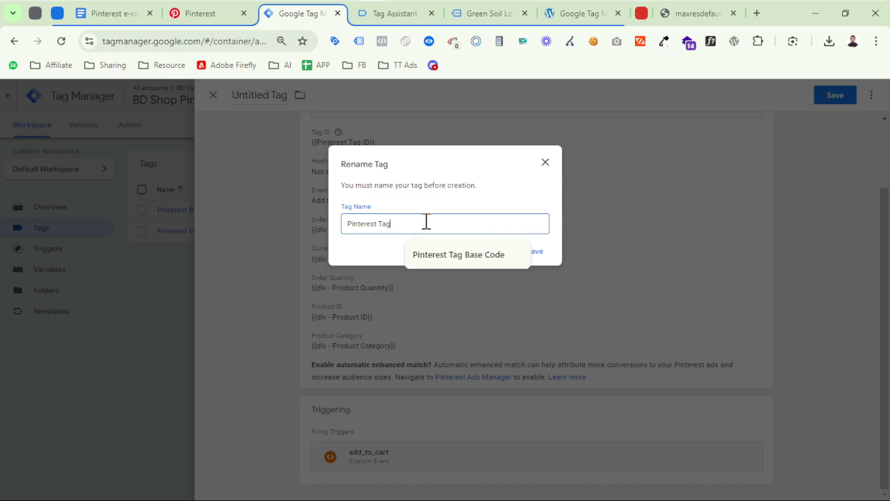
click(381, 223)
text(Add to cart)
click(539, 252)
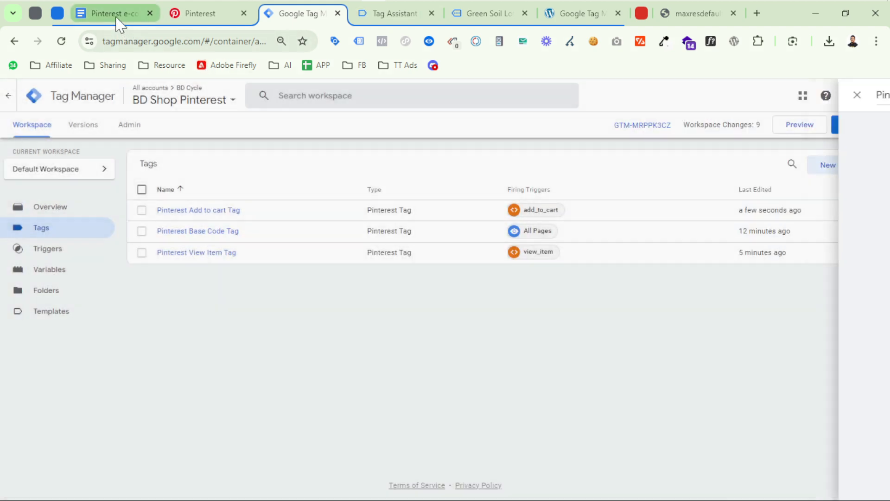
In the Pinterest e-commerse event list document, examine the required parameters of the Checkout(purchase) event, especially product ID, category and order quantity.
click(116, 14)
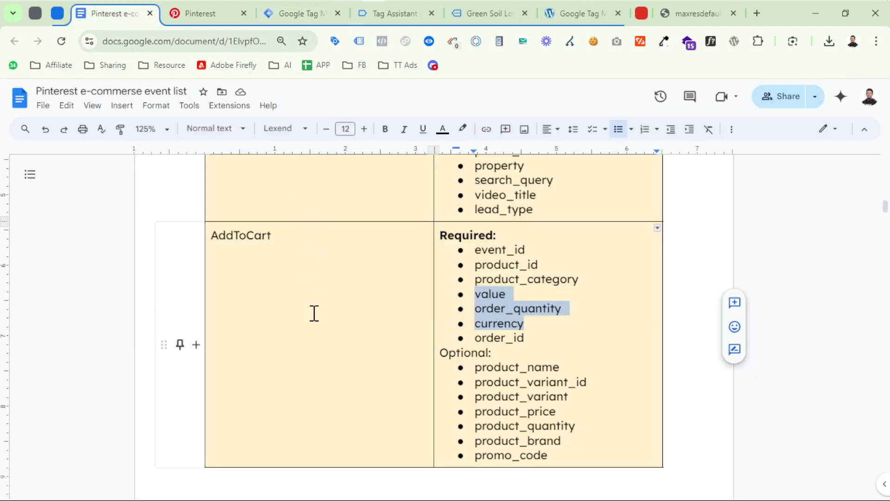
scroll(567, 308, down, 9)
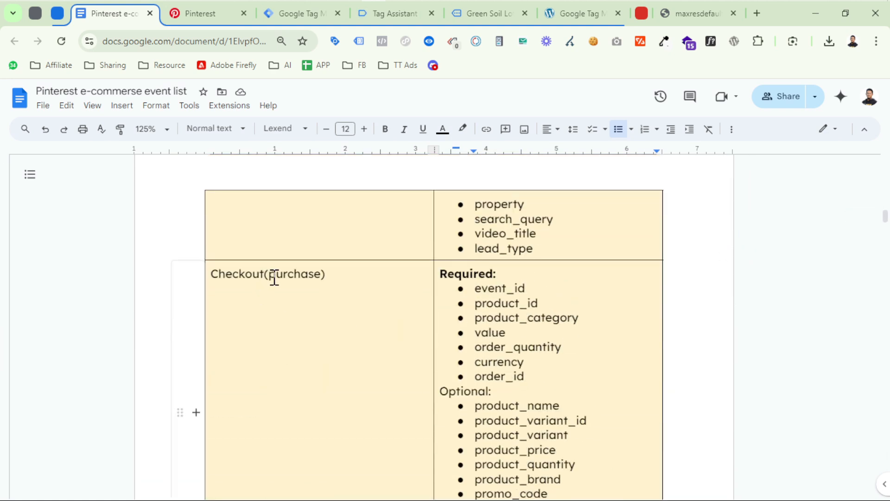
scroll(333, 297, down, 2)
scroll(529, 378, up, 2)
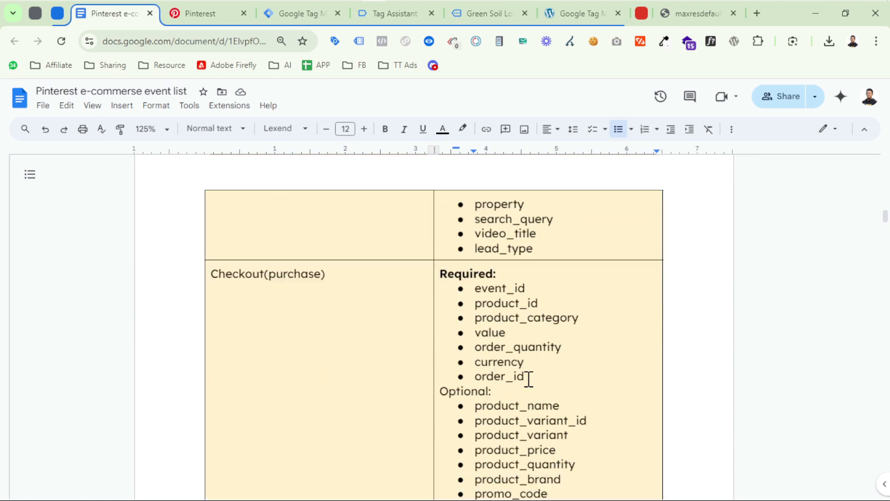
drag(527, 376, 472, 293)
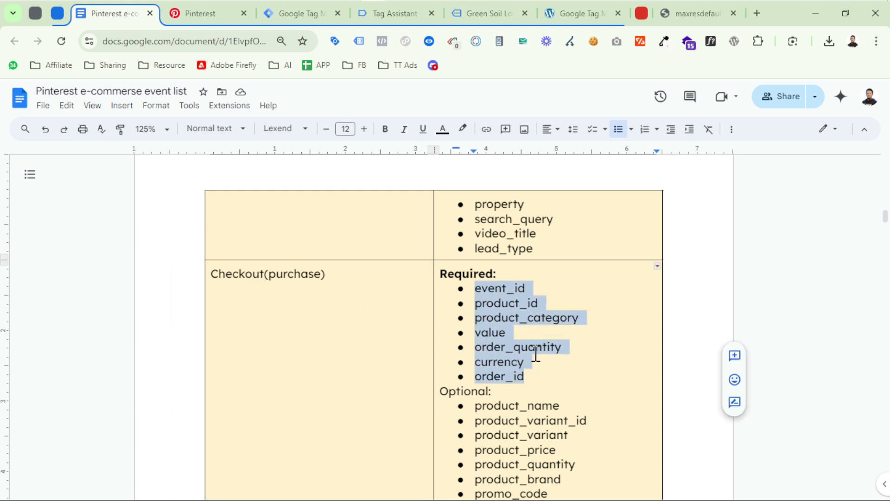
click(506, 374)
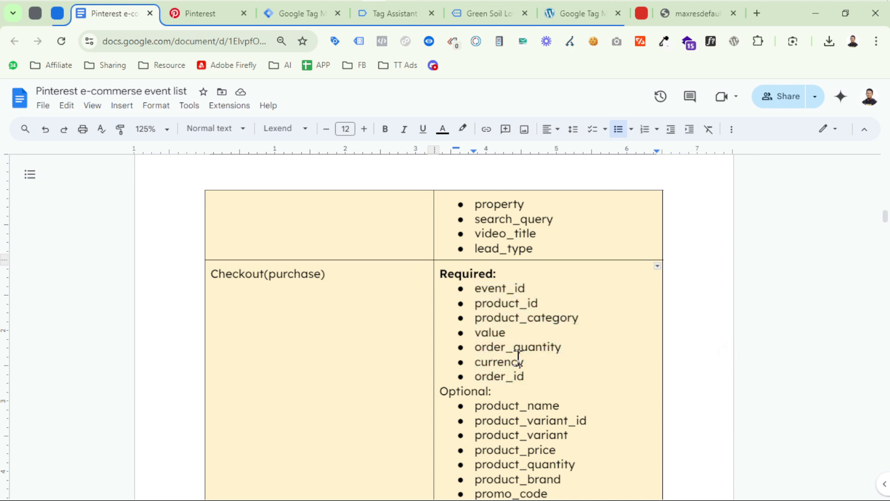
drag(525, 362, 483, 308)
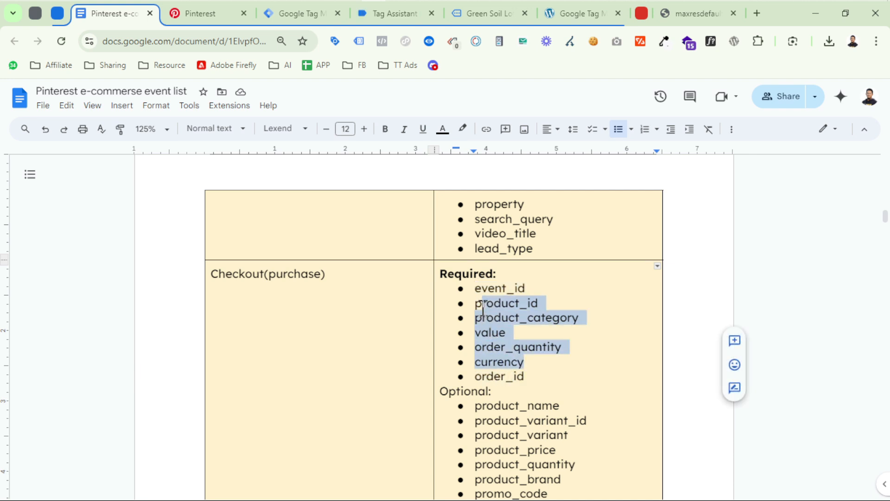
click(532, 315)
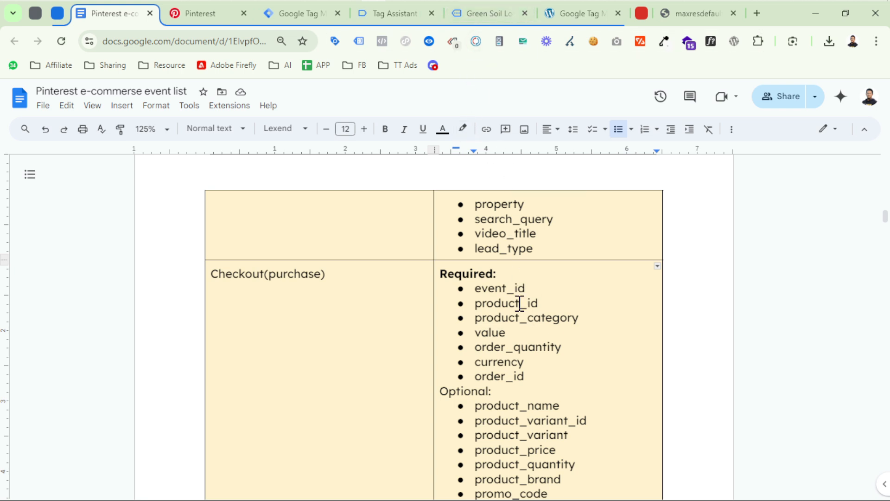
drag(479, 304, 552, 304)
drag(474, 317, 584, 318)
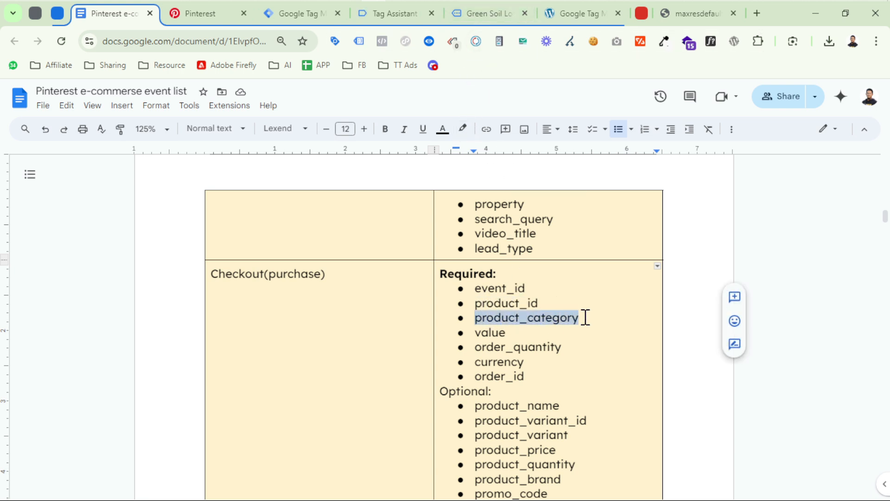
drag(480, 349, 570, 348)
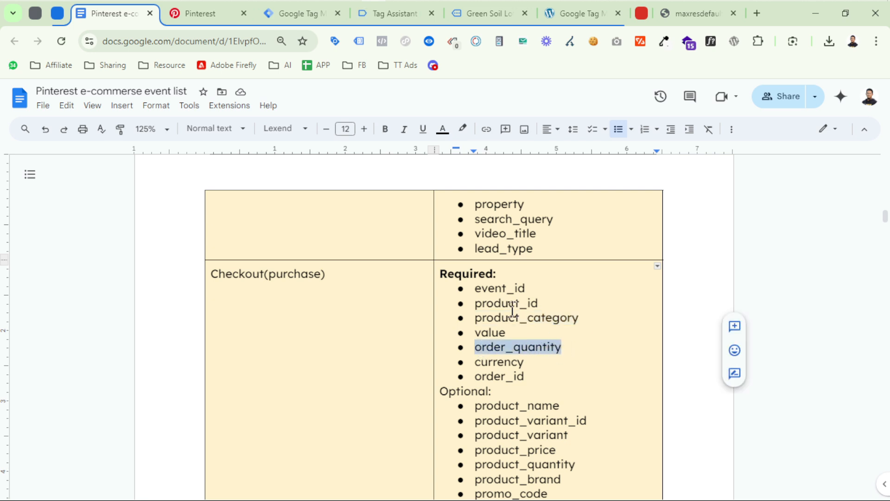
drag(476, 304, 508, 318)
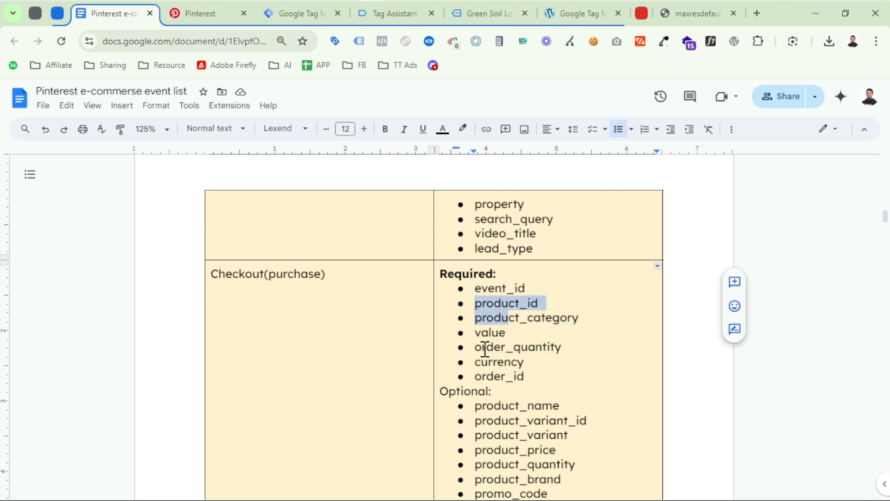
drag(485, 349, 559, 349)
Find the section on Custom JavaScript variables for multiple products and examine the item_id function.
scroll(543, 384, down, 10)
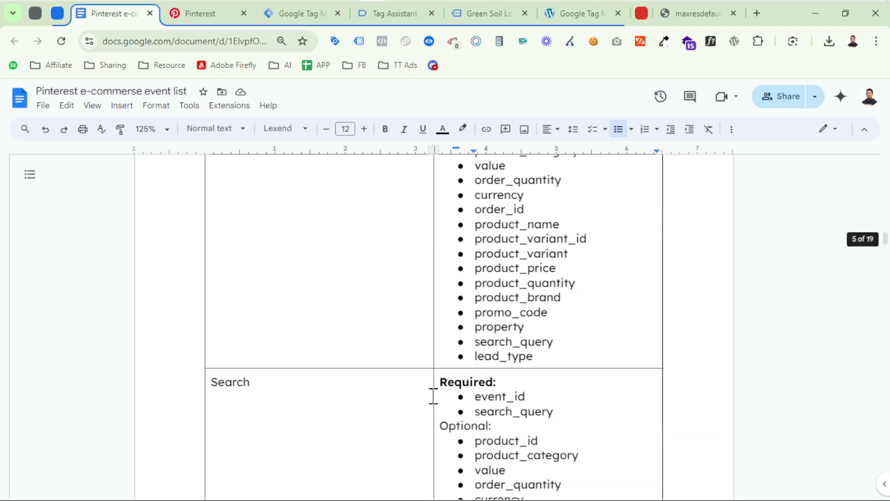
scroll(433, 395, down, 20)
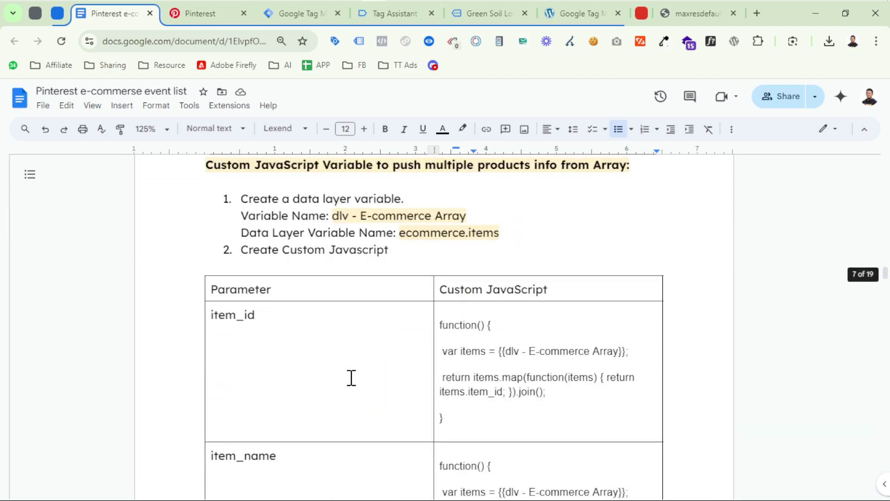
drag(454, 422, 442, 335)
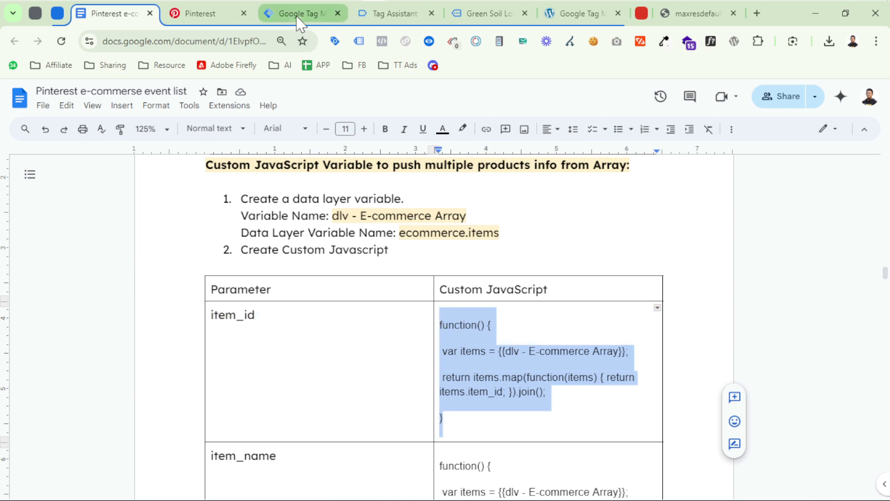
Close the shop's product page and reopen the debug window from Tag Assistant.
click(525, 13)
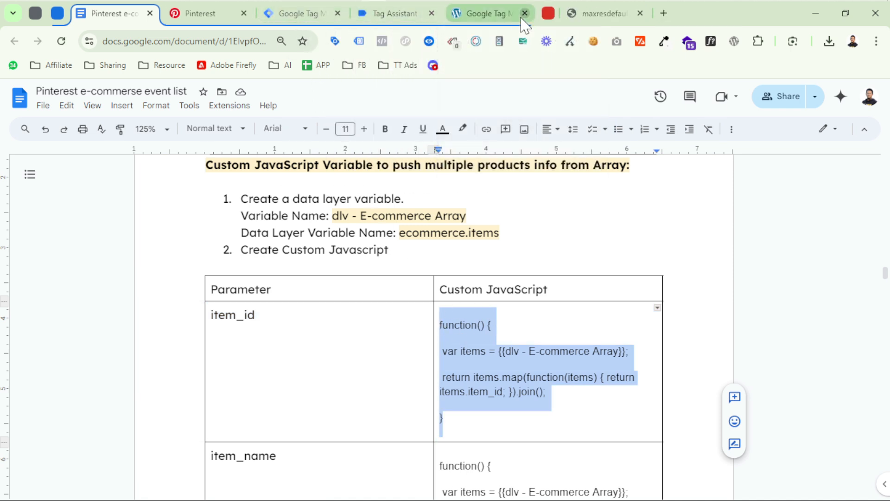
click(378, 13)
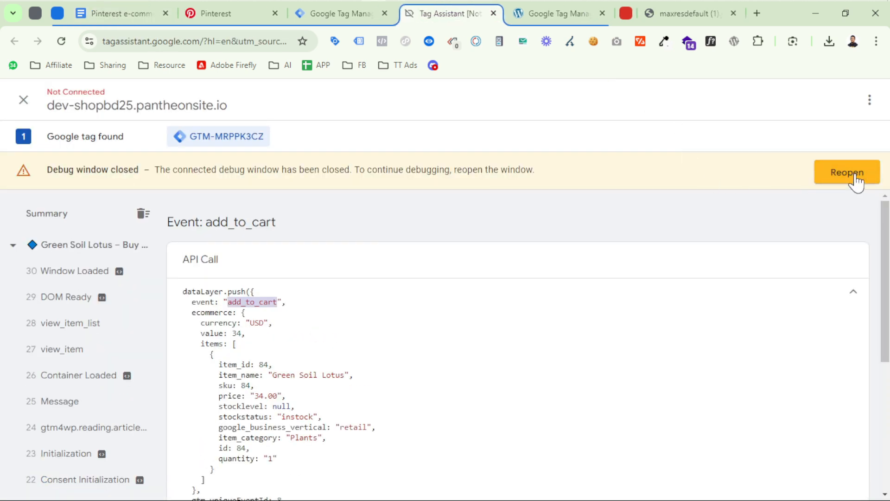
click(848, 172)
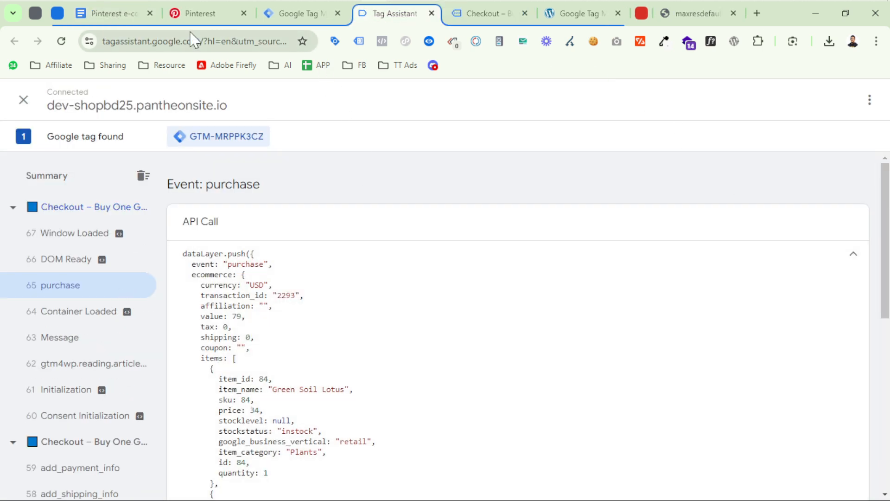
Switch to Google Tag Manager and start a new user-defined variable of type Data Layer Variable.
click(114, 14)
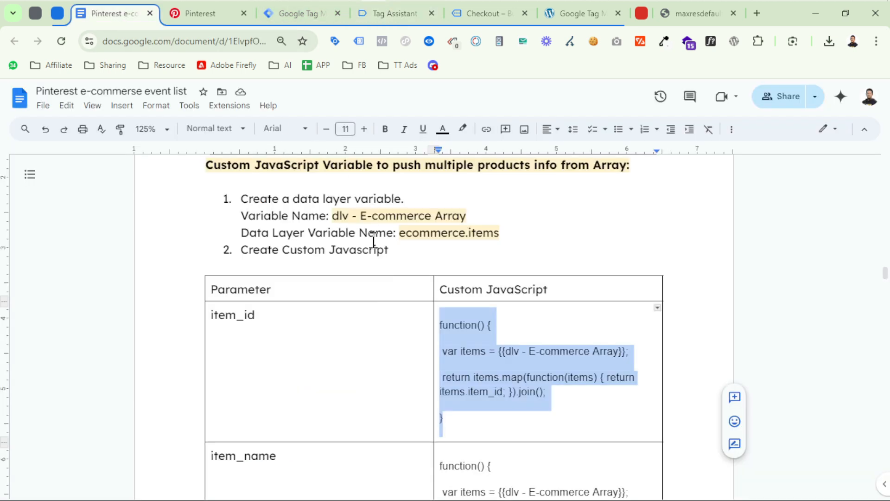
click(290, 19)
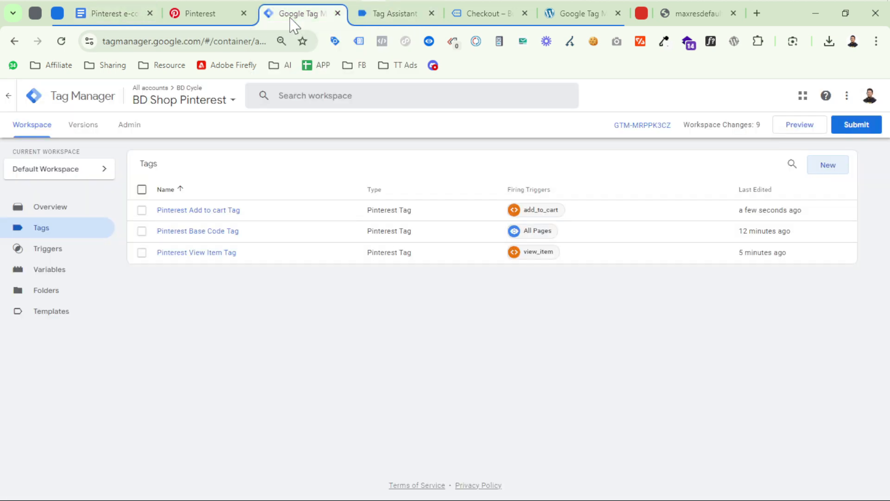
click(65, 277)
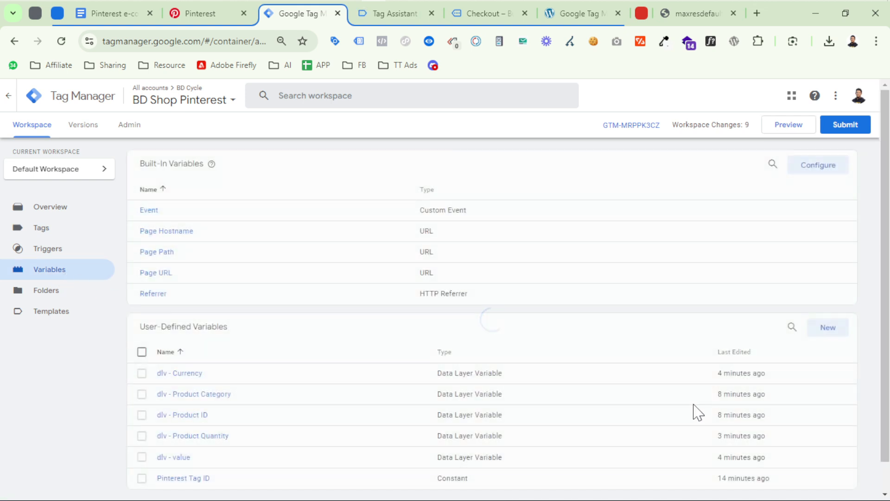
click(829, 327)
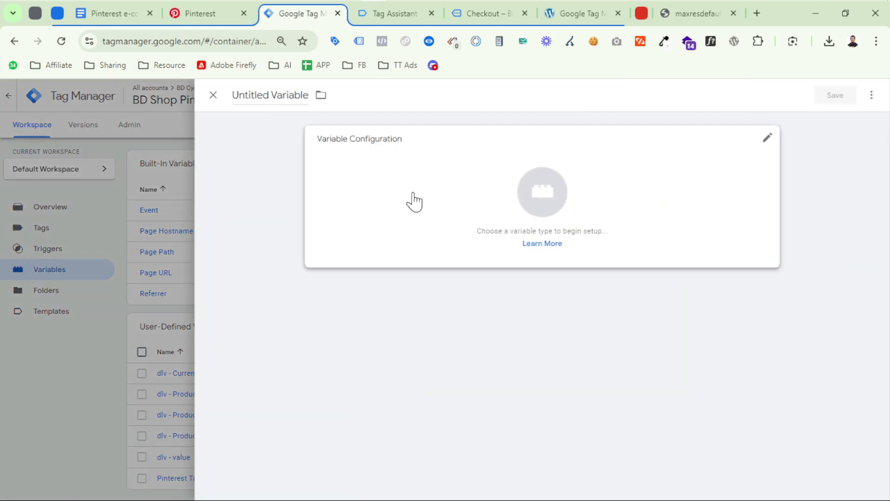
click(381, 189)
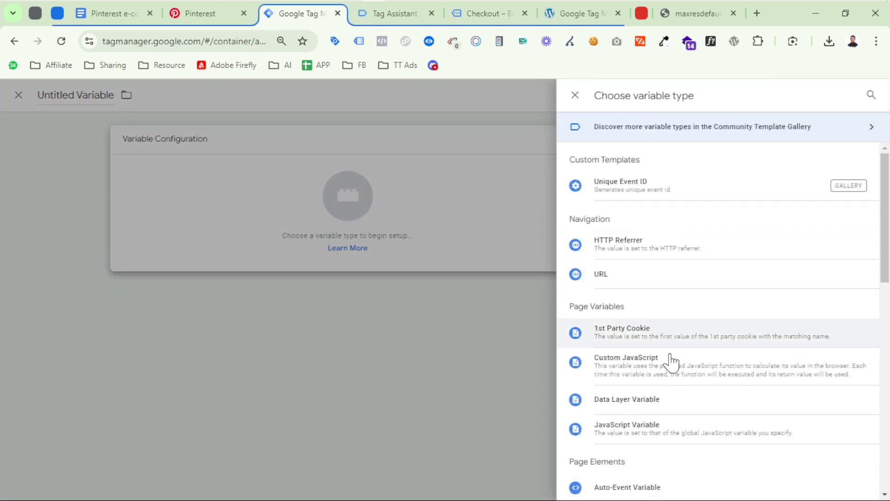
click(656, 411)
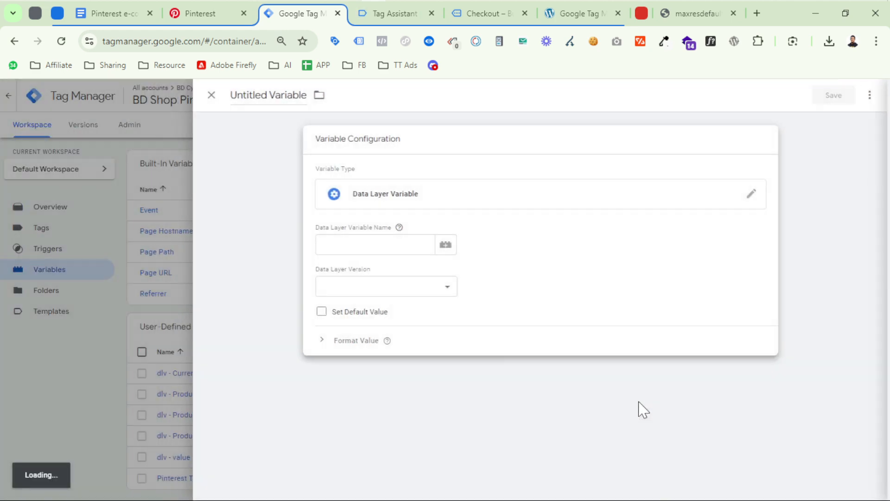
Copy the data layer variable name ecommerce.items from the event list document.
click(107, 13)
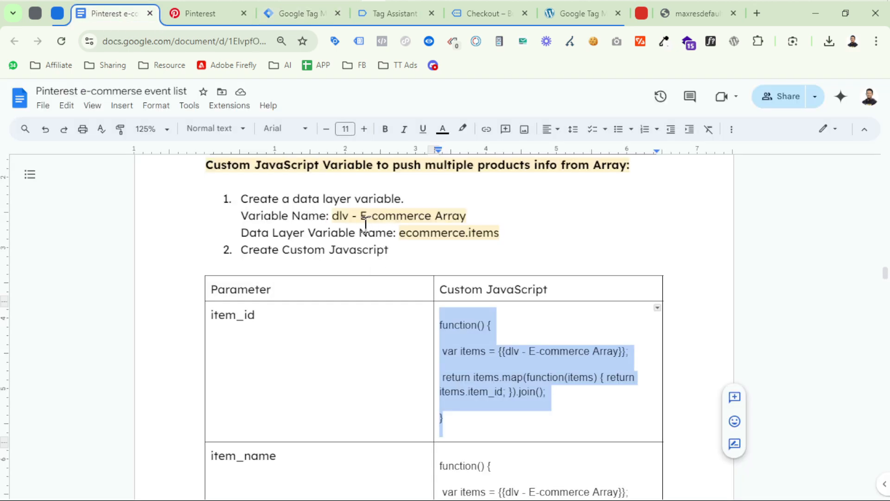
drag(401, 232, 501, 232)
key(ctrl+c)
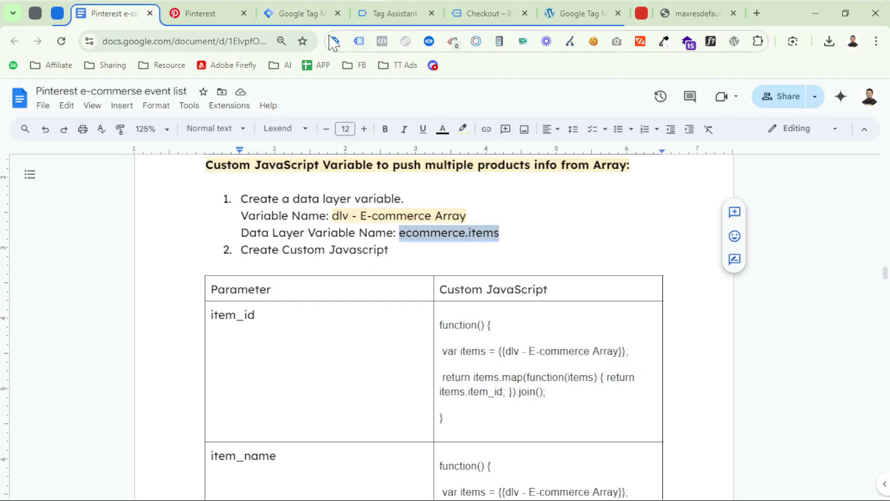
In Tag Assistant, examine the items array in the purchase event's API call.
click(380, 21)
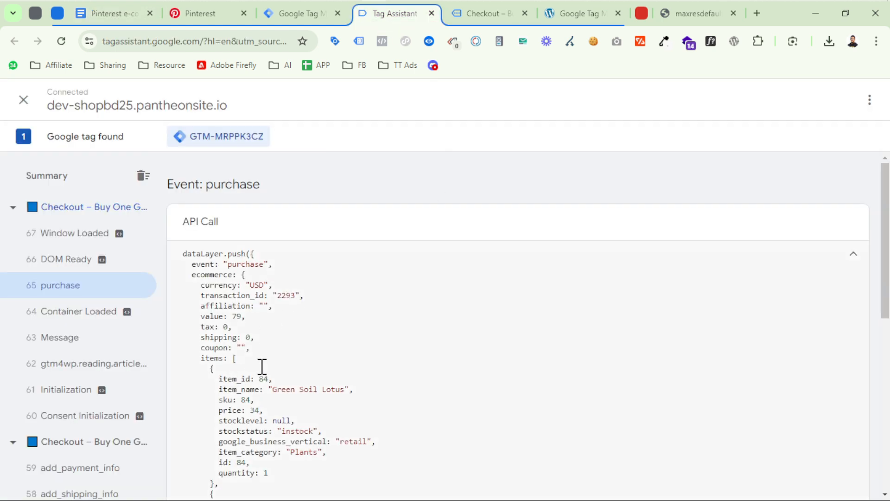
scroll(283, 363, down, 2)
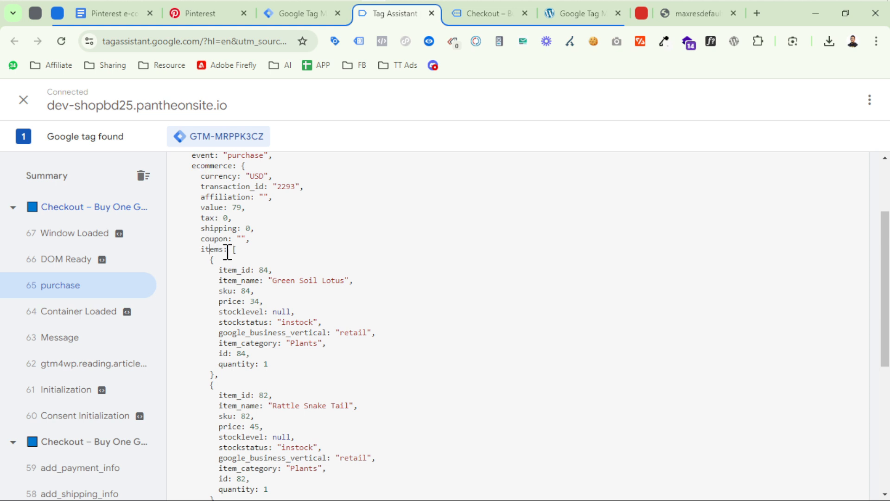
drag(227, 250, 264, 483)
drag(268, 493, 259, 478)
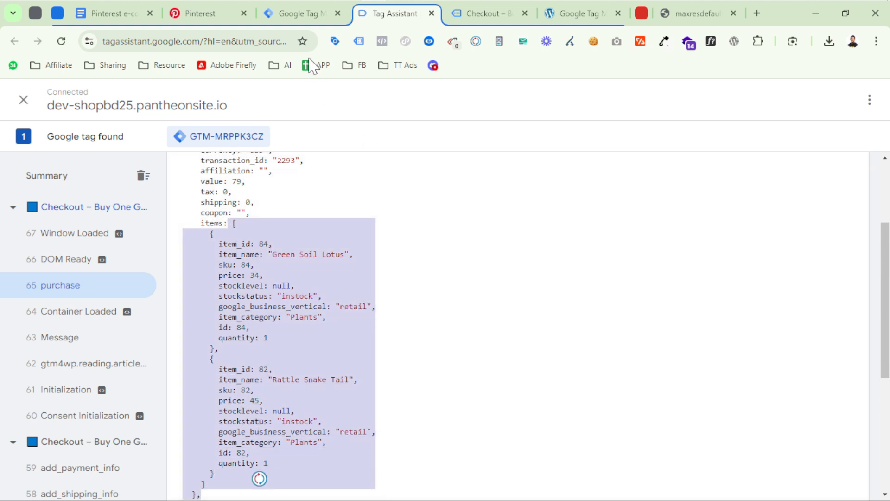
Back in Google Tag Manager, set the new variable's Data Layer Variable Name to ecommerce.items.
click(297, 13)
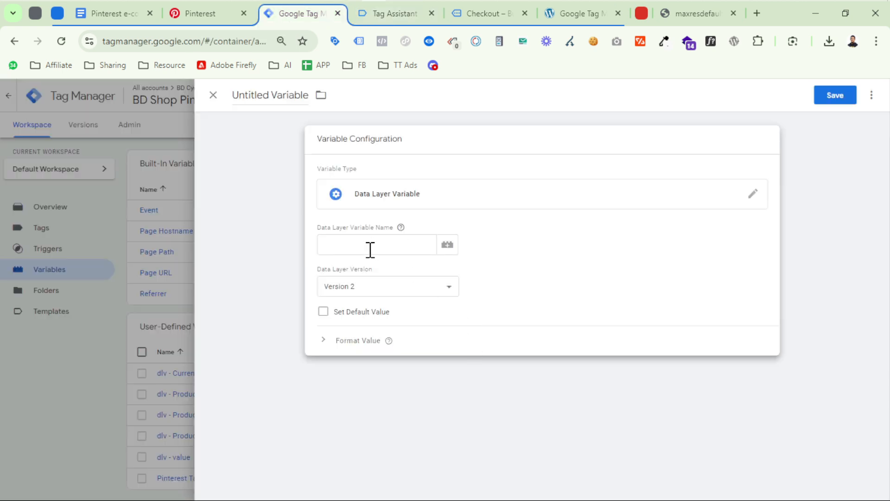
click(368, 246)
key(ctrl+v)
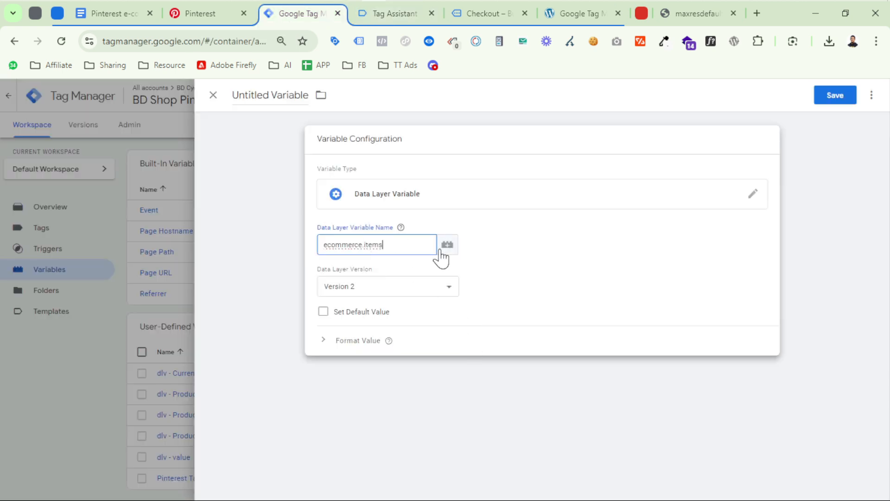
Copy the variable name dlv - E-commerce Array from the event list document, give it to the new variable in Google Tag Manager, and save.
click(114, 14)
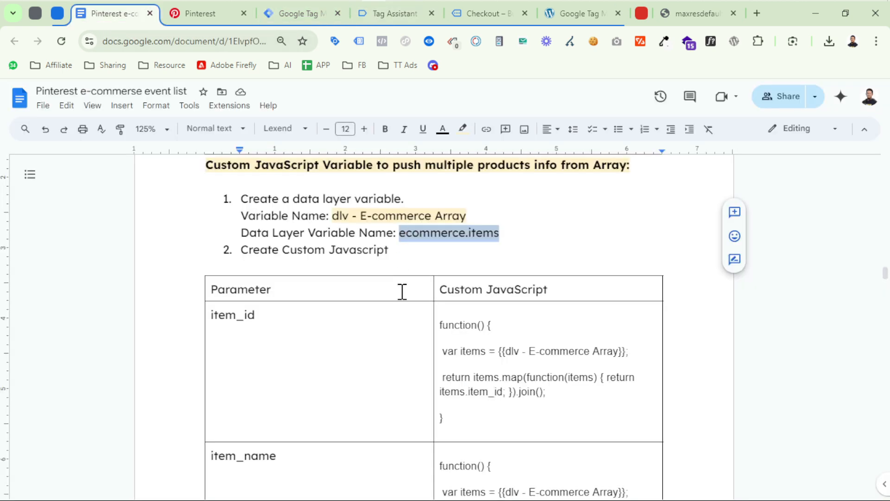
drag(332, 214, 470, 216)
key(ctrl+c)
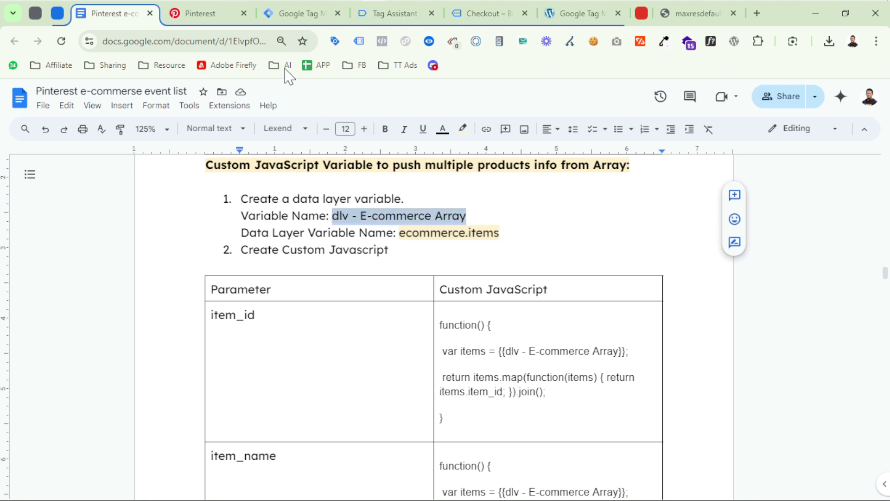
click(291, 14)
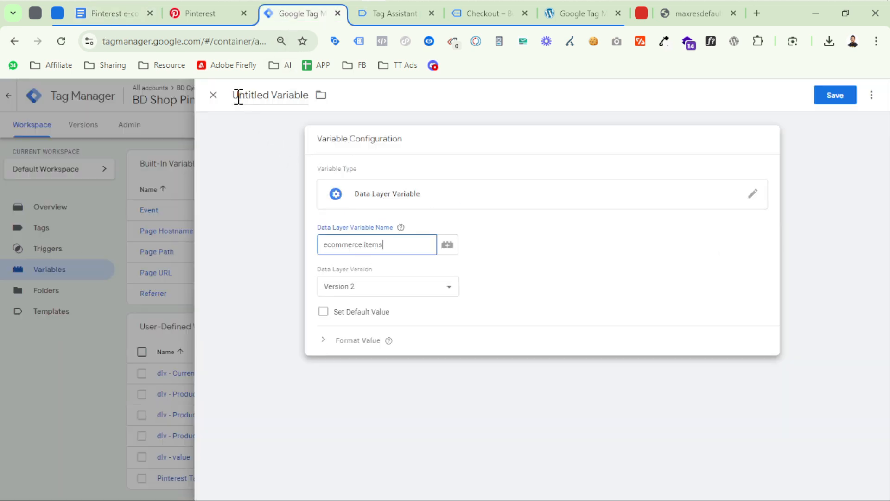
drag(237, 95, 318, 106)
key(ctrl+v)
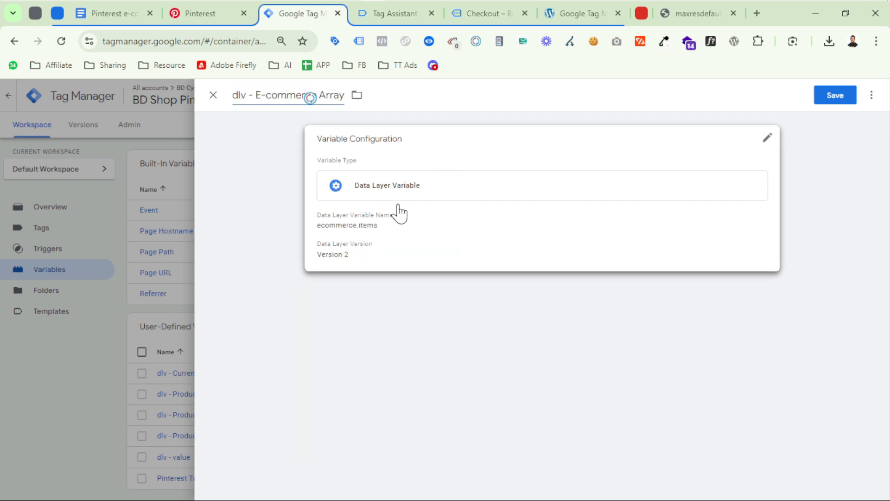
mouse_move(401, 215)
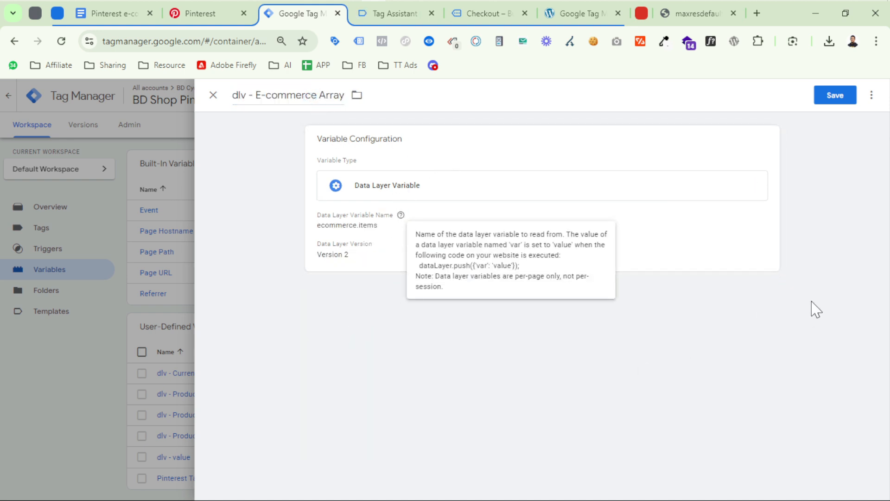
click(839, 98)
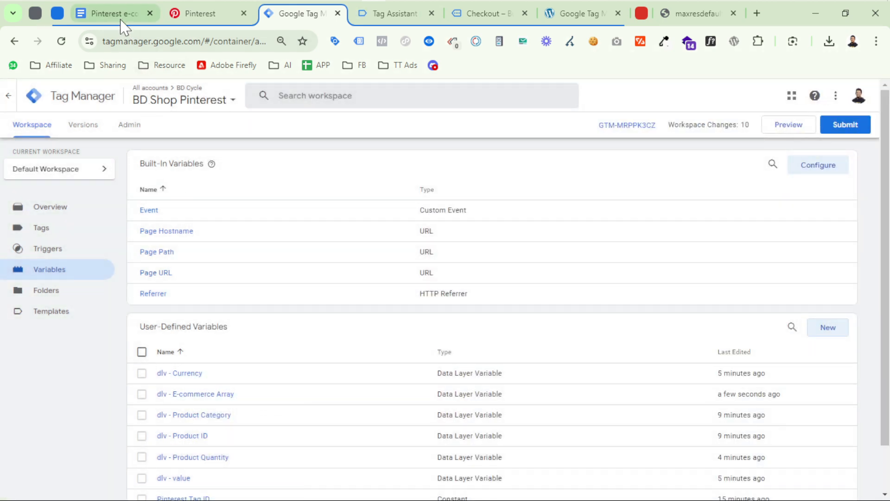
Check the item_id row in the event list document, then start a Custom JavaScript variable in Google Tag Manager.
click(121, 18)
scroll(372, 318, down, 3)
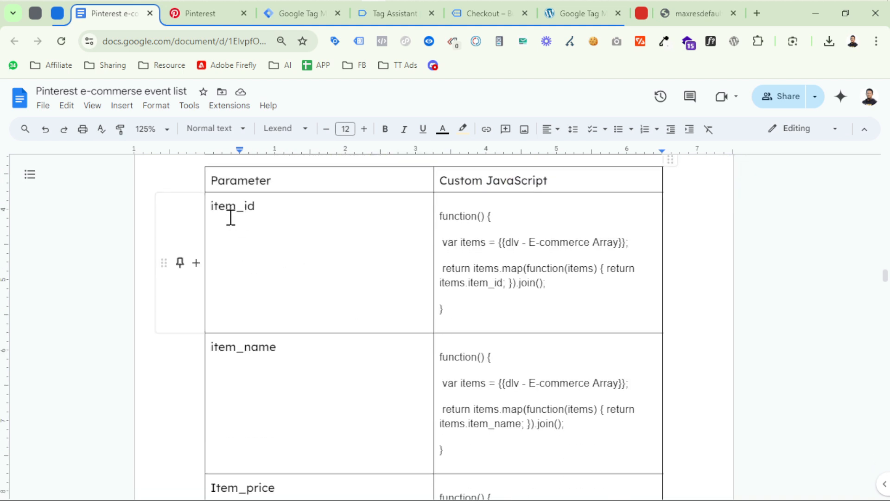
click(280, 14)
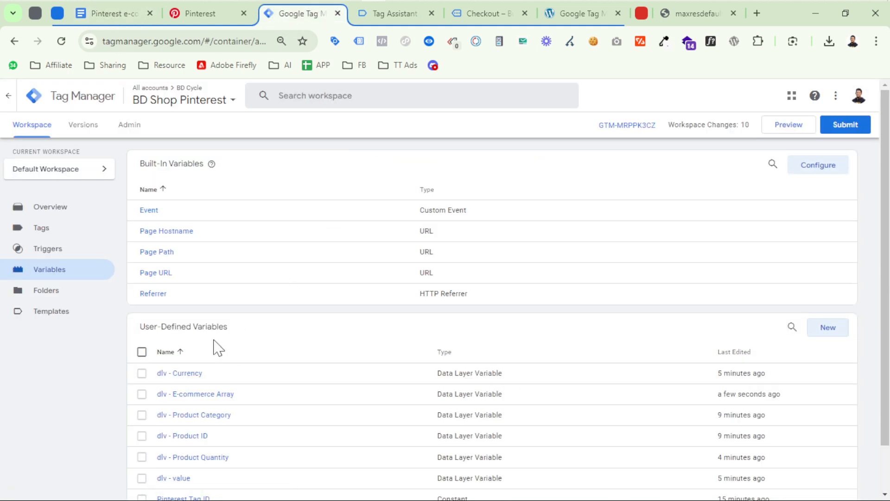
click(837, 331)
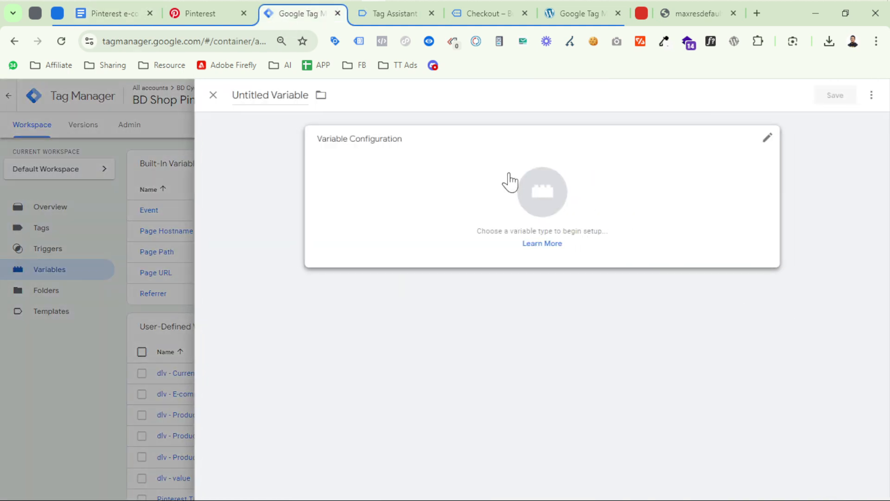
click(511, 183)
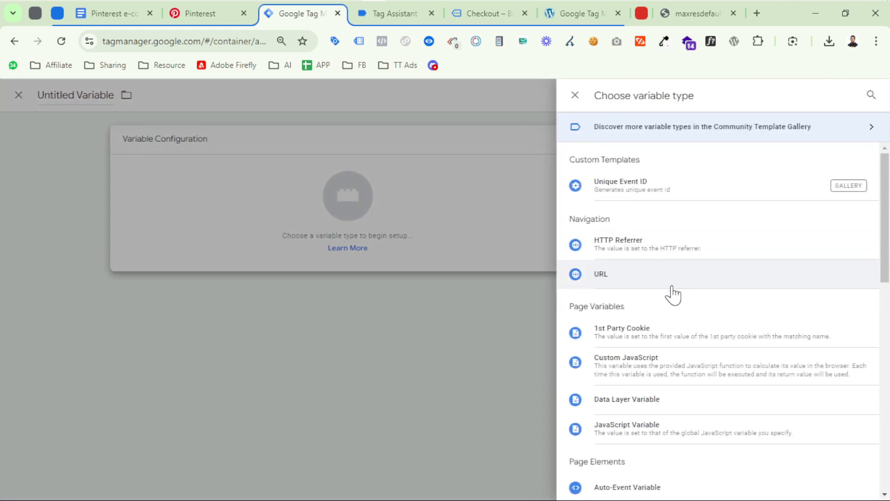
click(658, 378)
Copy the item_id function from the event list document into the new variable's Custom JavaScript code in Google Tag Manager.
click(104, 15)
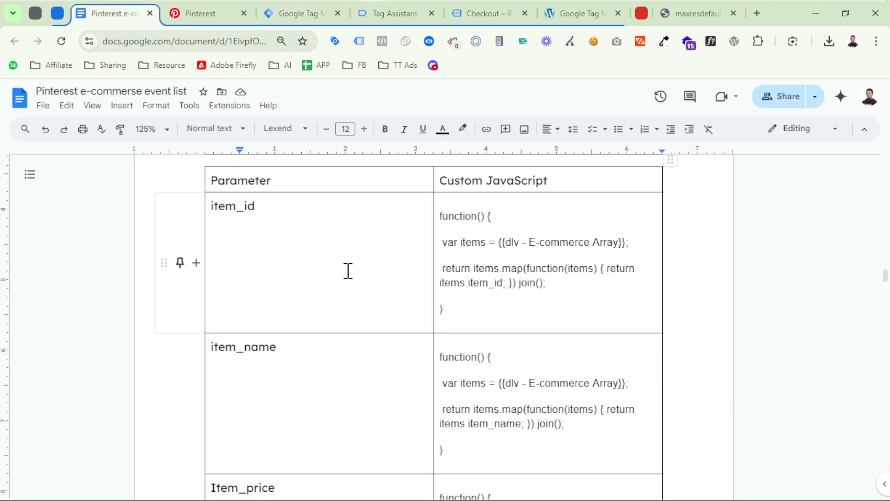
drag(450, 302, 443, 221)
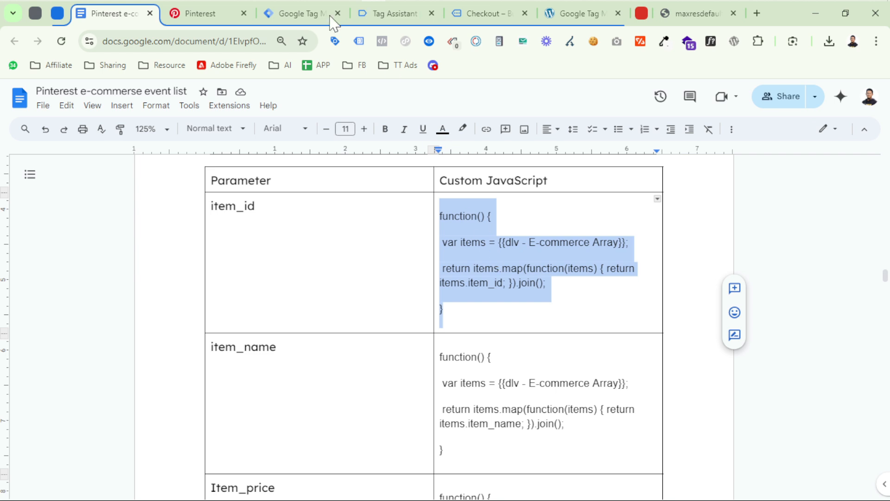
click(290, 17)
text(function() {  var items = {{dlv - E-commerce Array}};  return items.map(function(items) { return items.item_id; }).join(); })
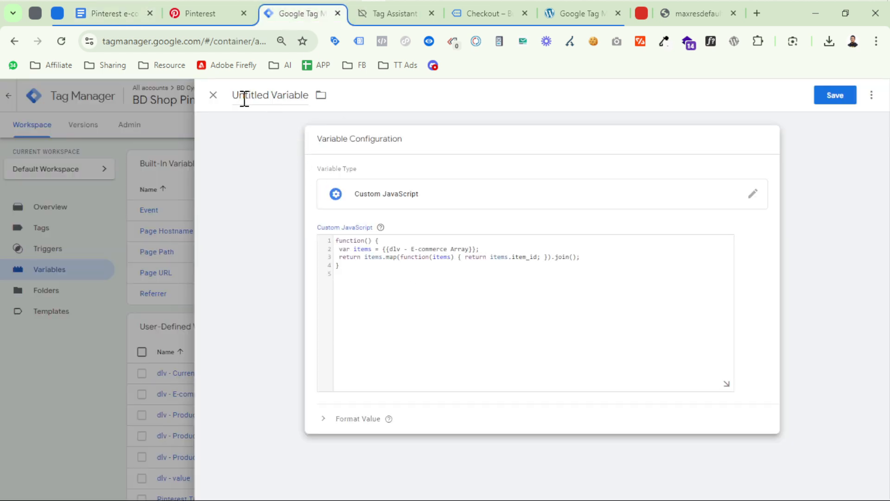
Name the Custom JavaScript variable cjs - Product ID and save it.
drag(236, 93, 298, 95)
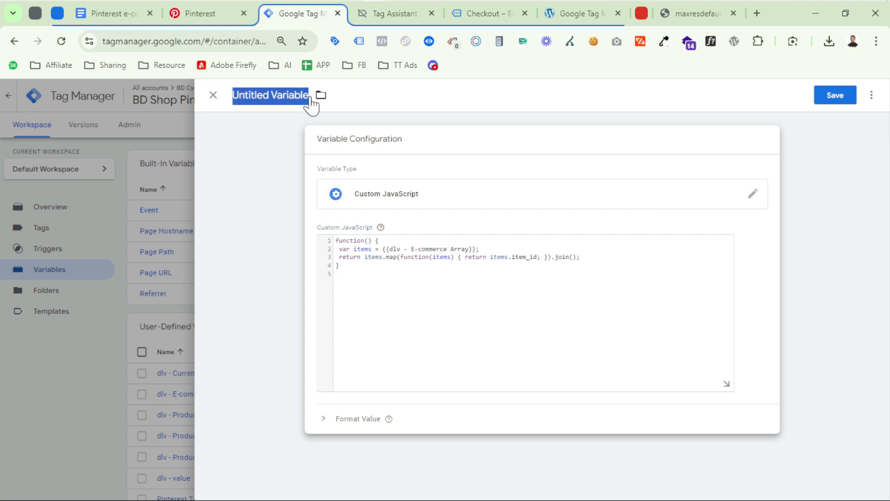
text(dvl)
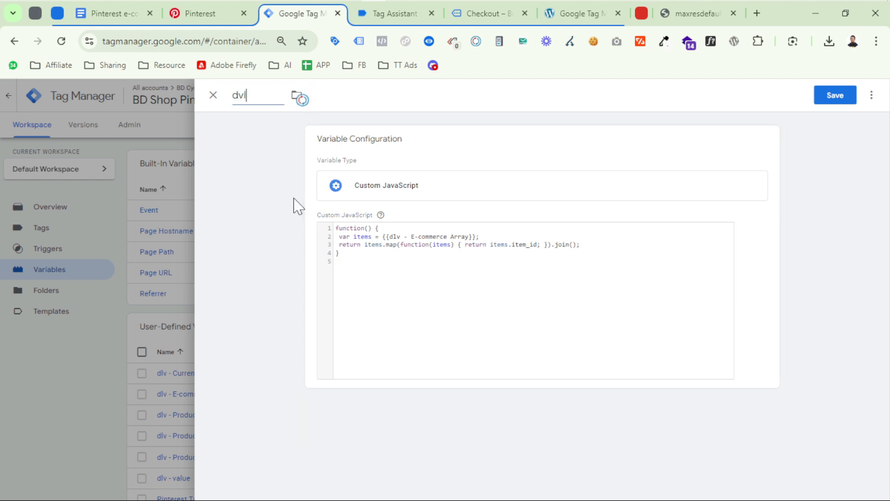
key(BackSpace)
key(BackSpace)
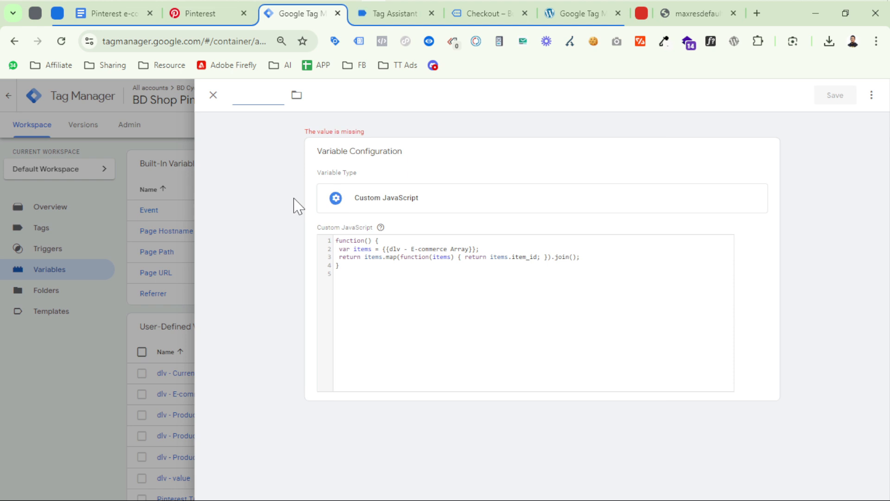
text(cjs -)
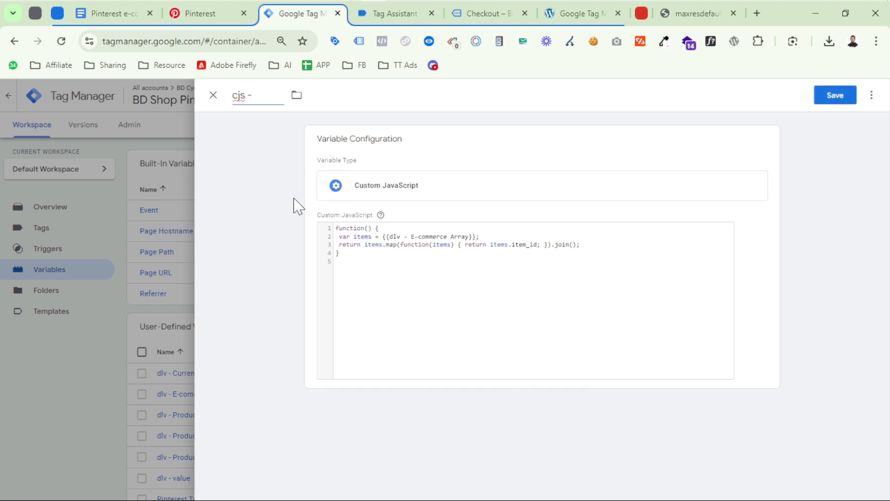
text( Product ID)
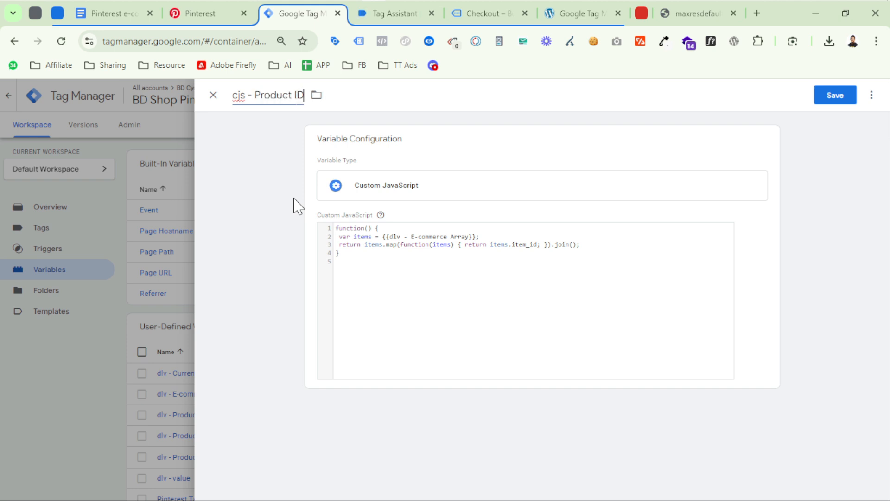
click(839, 103)
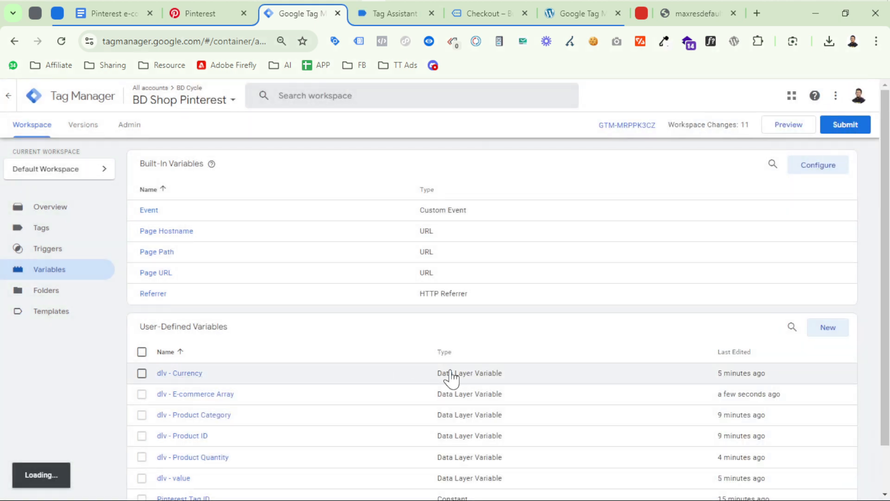
Examine the item_category and quantity functions in the event list document, and check the user-defined variables in Google Tag Manager.
click(116, 14)
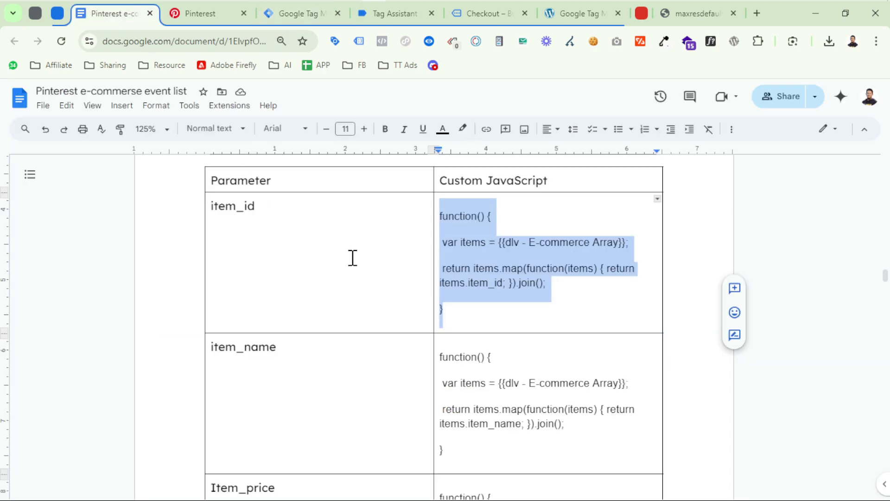
scroll(467, 403, down, 7)
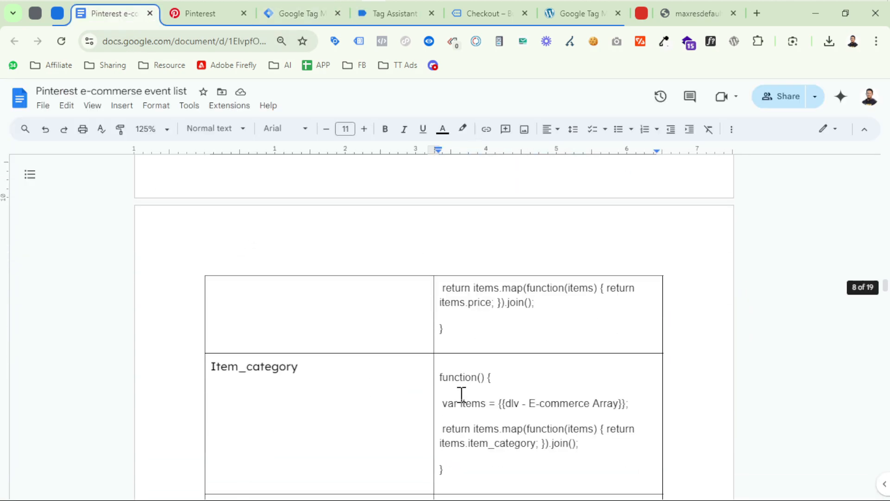
scroll(521, 414, down, 7)
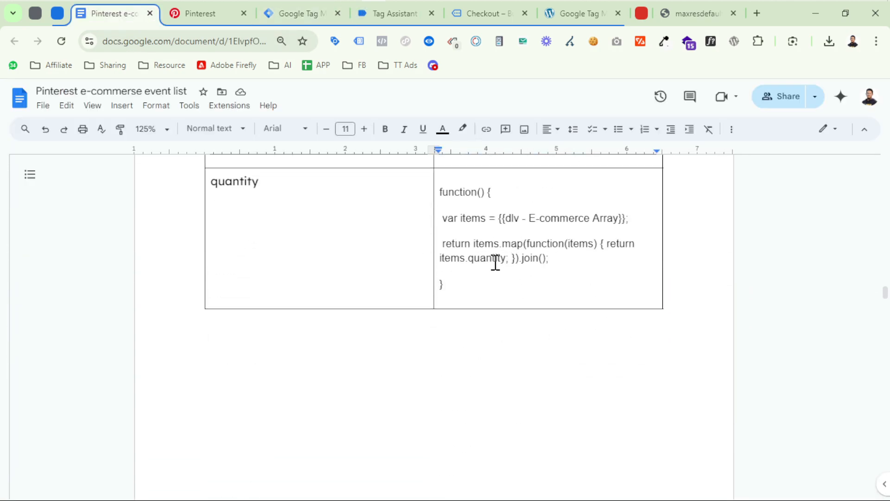
scroll(496, 262, up, 2)
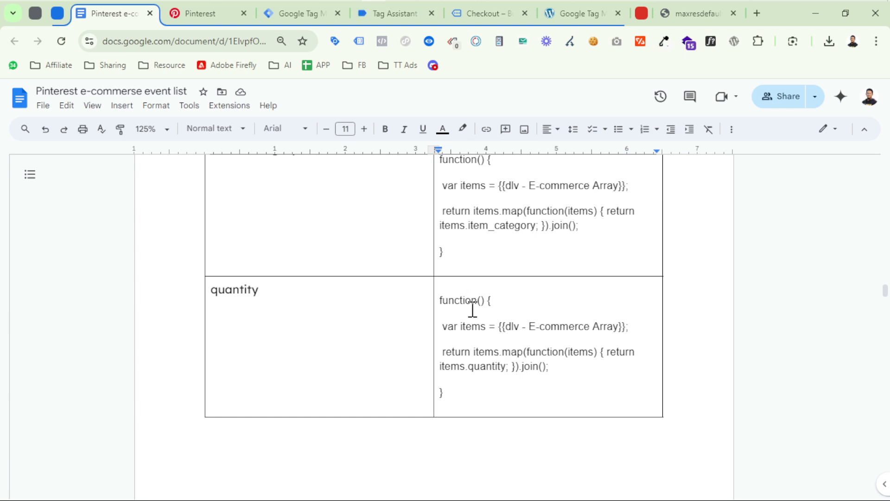
click(297, 13)
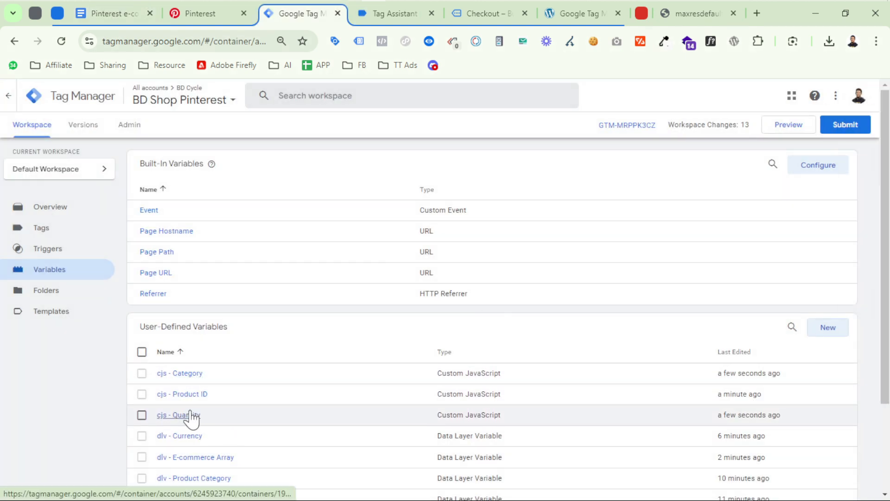
Switch to the event list document and examine the required and optional parameters of the Checkout(purchase) event.
click(114, 13)
scroll(287, 311, up, 5)
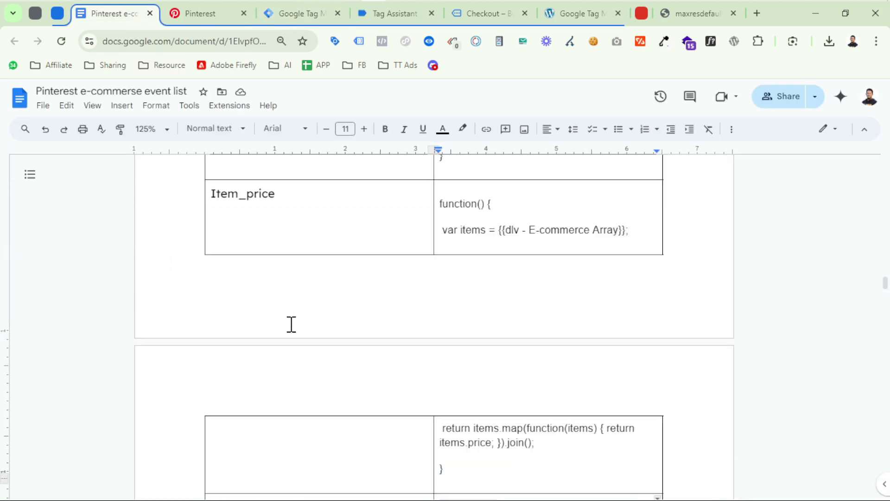
scroll(422, 356, up, 20)
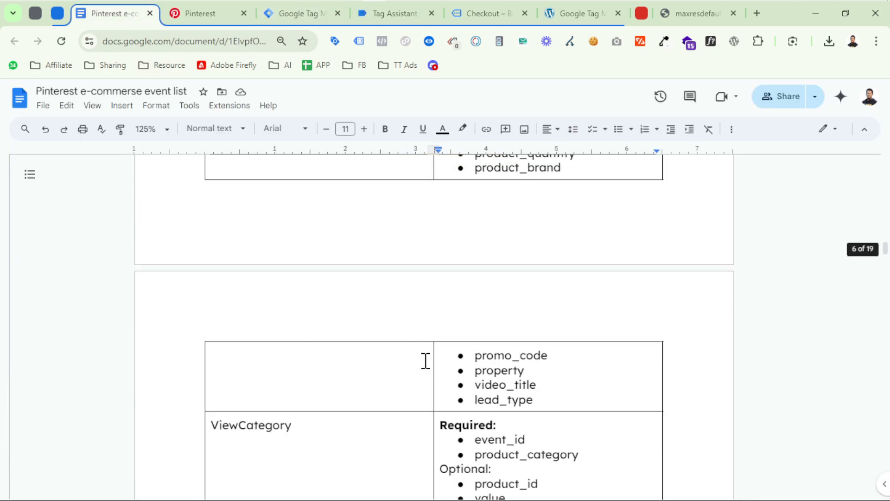
scroll(426, 361, up, 20)
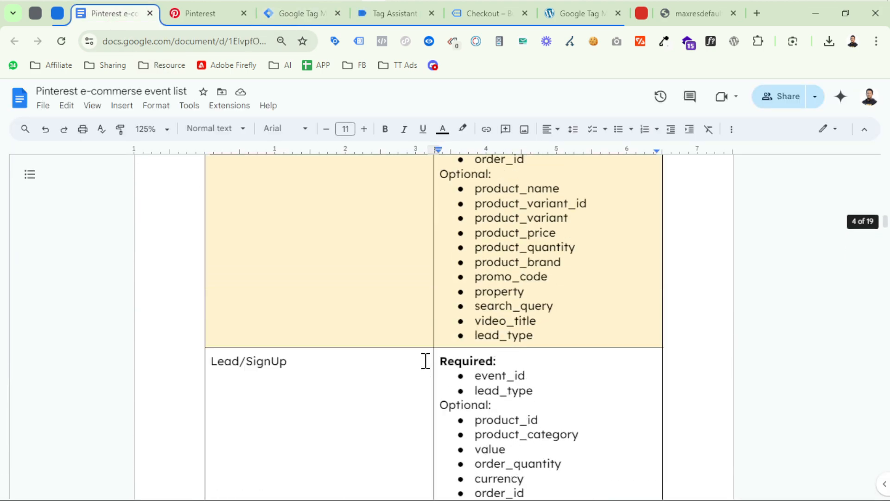
scroll(426, 361, up, 3)
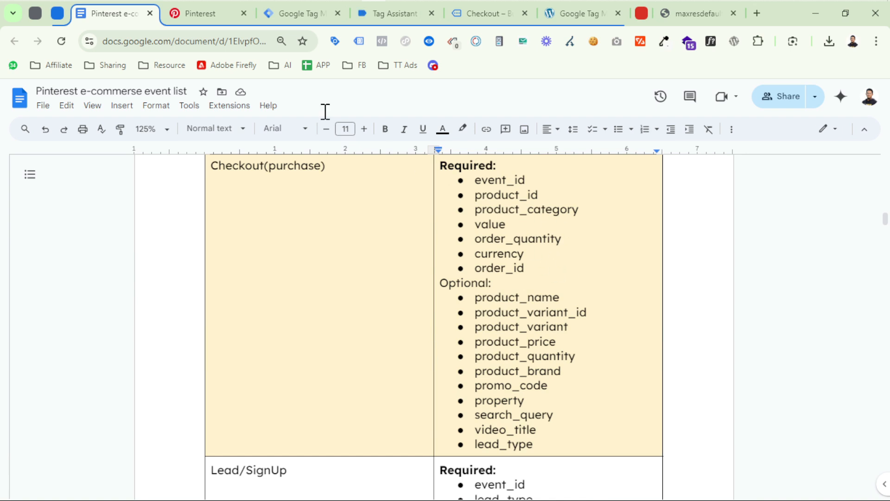
Switch to Google Tag Manager and start a new tag with Pinterest Tag as its type.
click(299, 14)
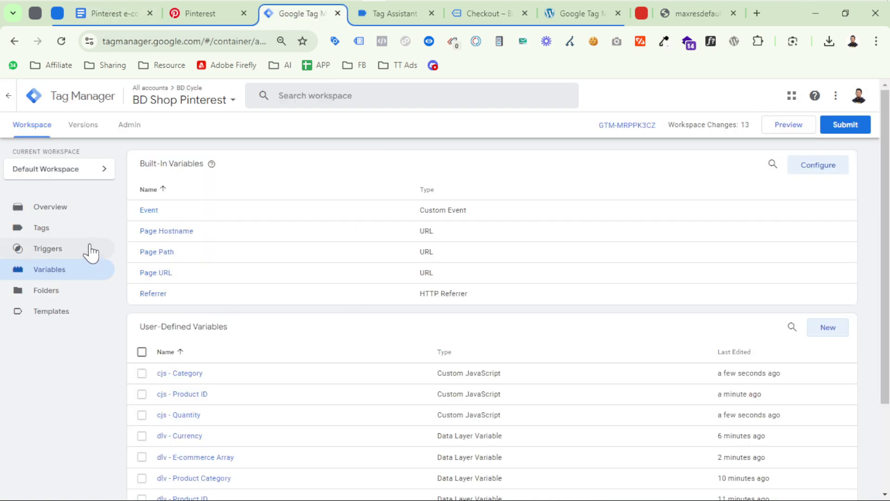
click(102, 232)
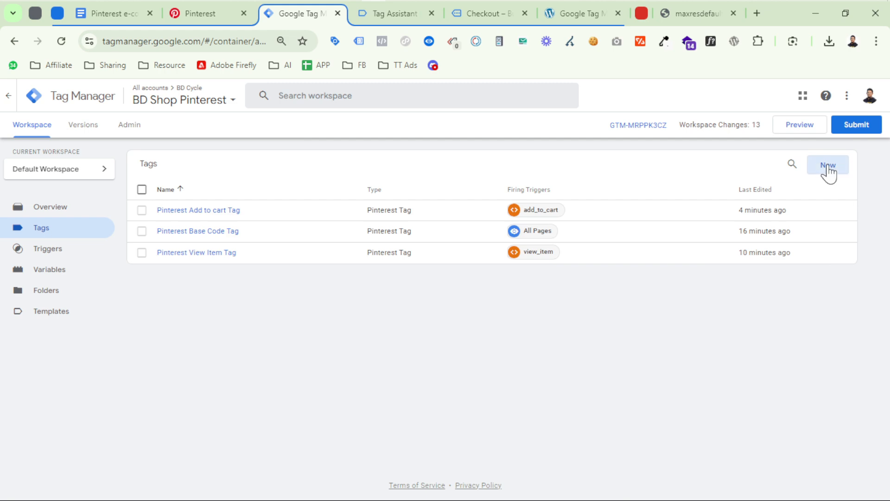
click(825, 165)
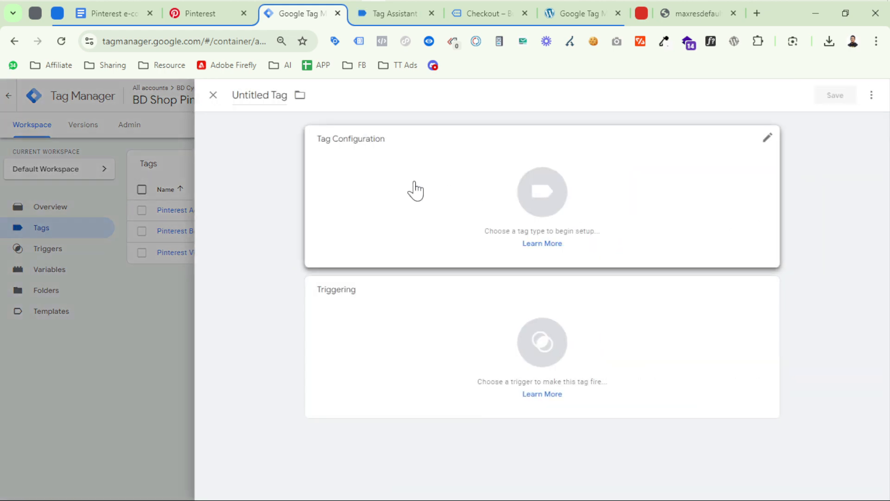
click(369, 185)
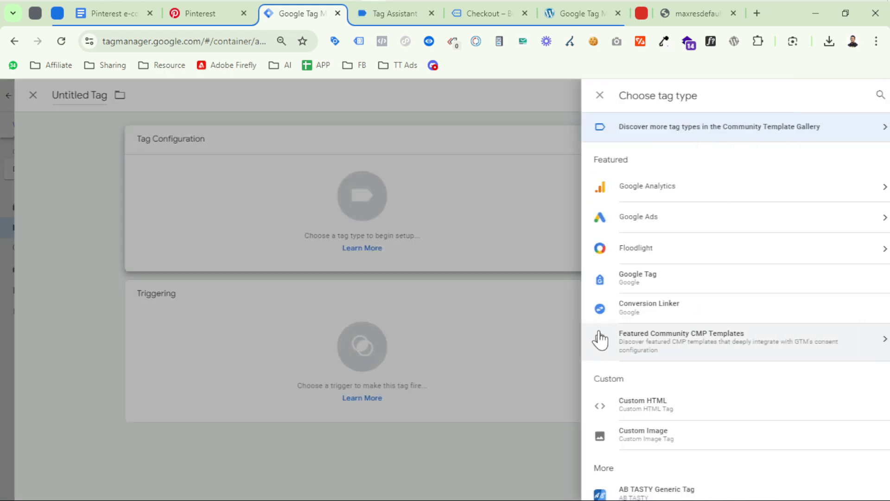
scroll(703, 413, down, 10)
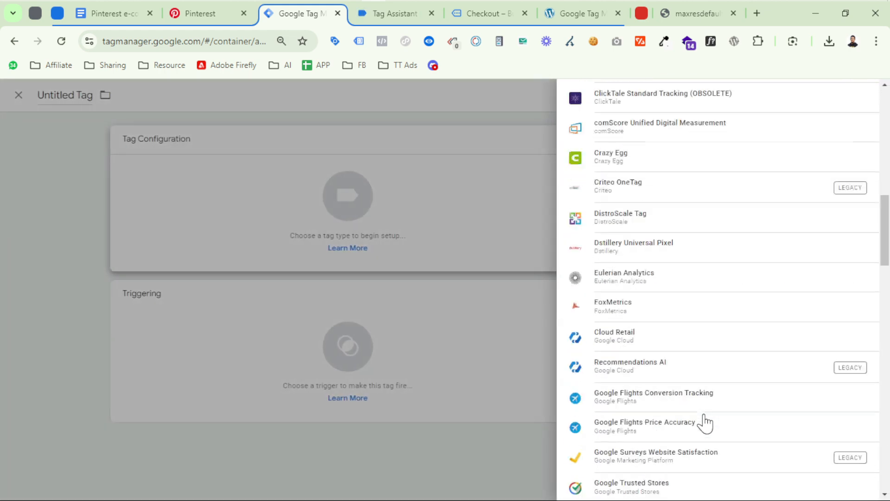
scroll(705, 422, down, 10)
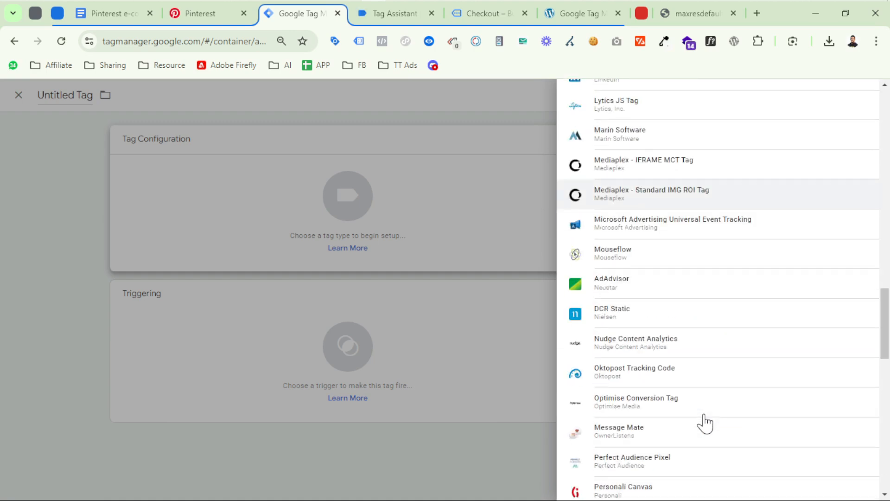
scroll(705, 422, down, 7)
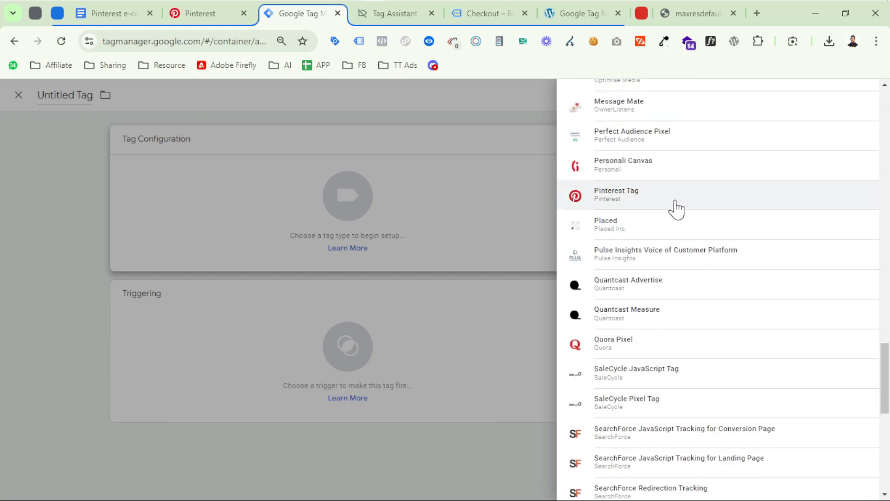
click(733, 202)
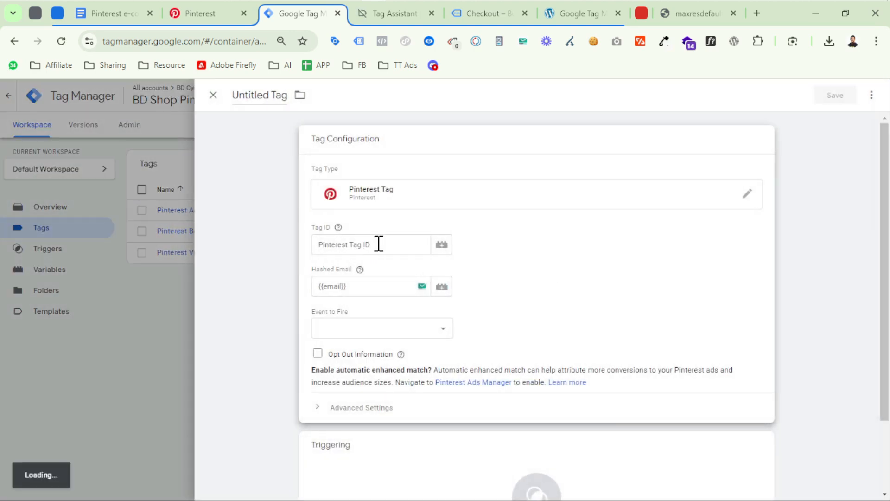
Assign the Pinterest Tag ID variable as the tag's ID and set the event to fire to Checkout.
click(447, 250)
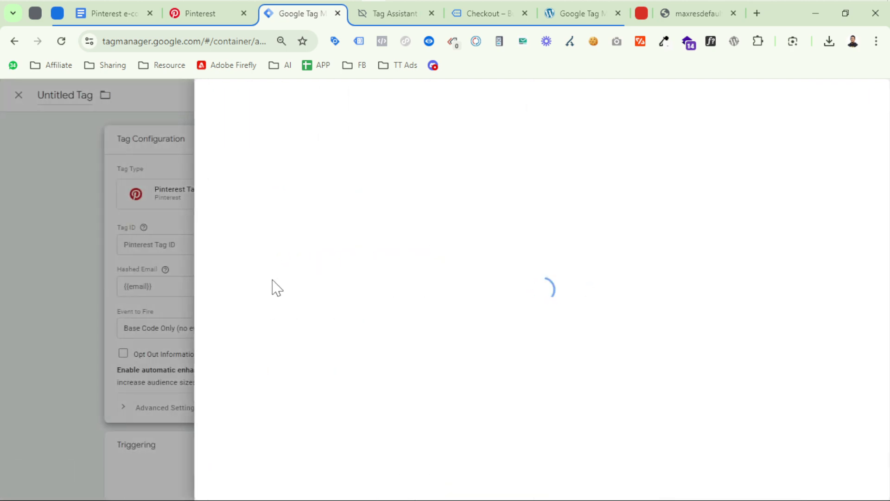
click(285, 424)
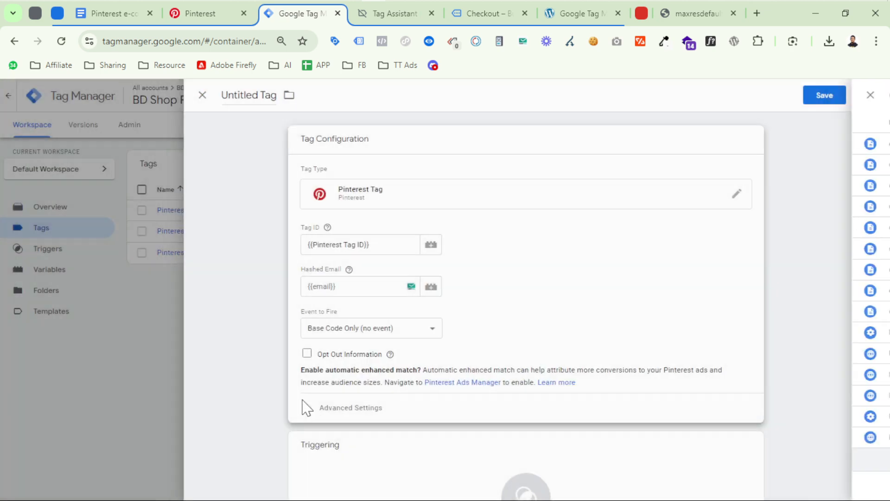
click(366, 330)
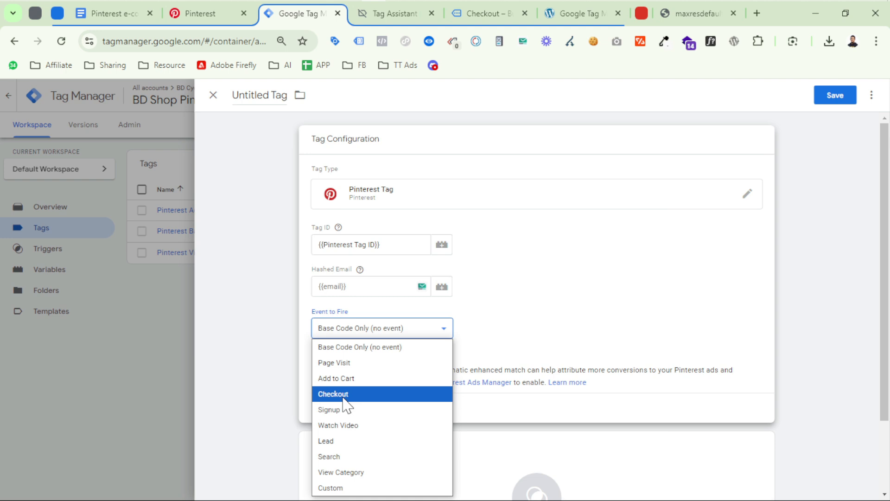
click(344, 398)
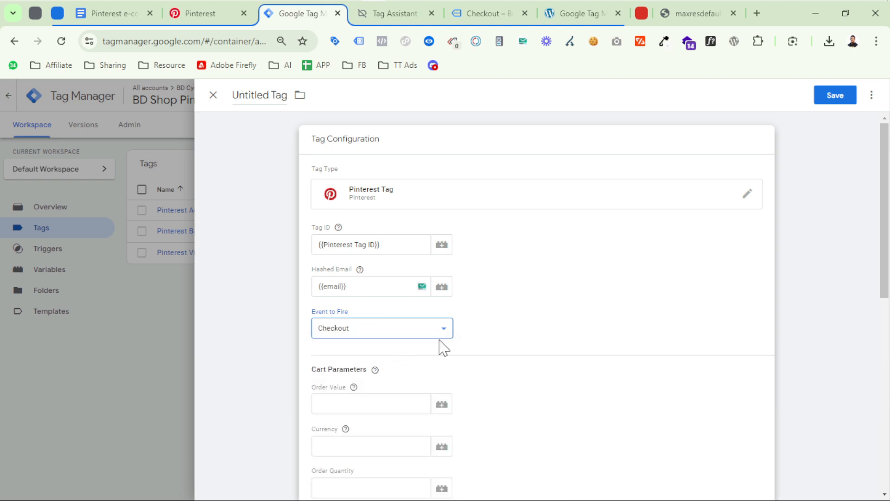
Fill the cart parameters with dlv - value for Order Value, dlv - Currency for Currency and cjs - Quantity for Order Quantity.
scroll(444, 348, down, 2)
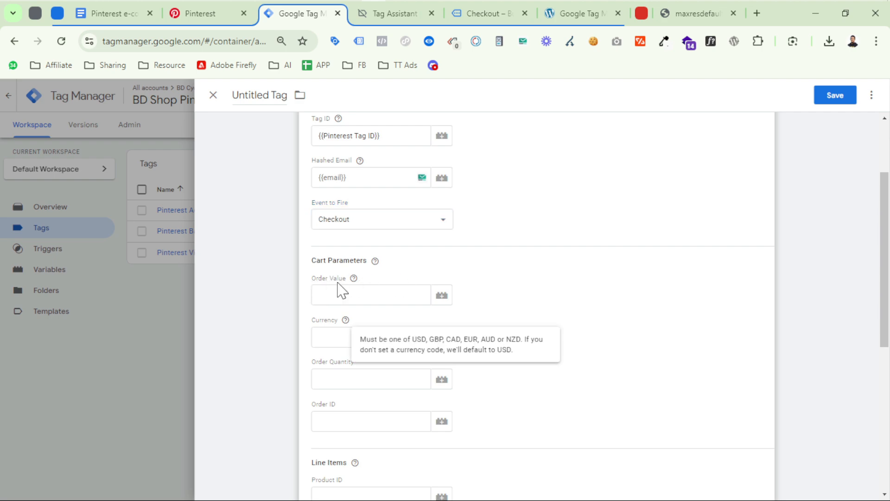
click(442, 296)
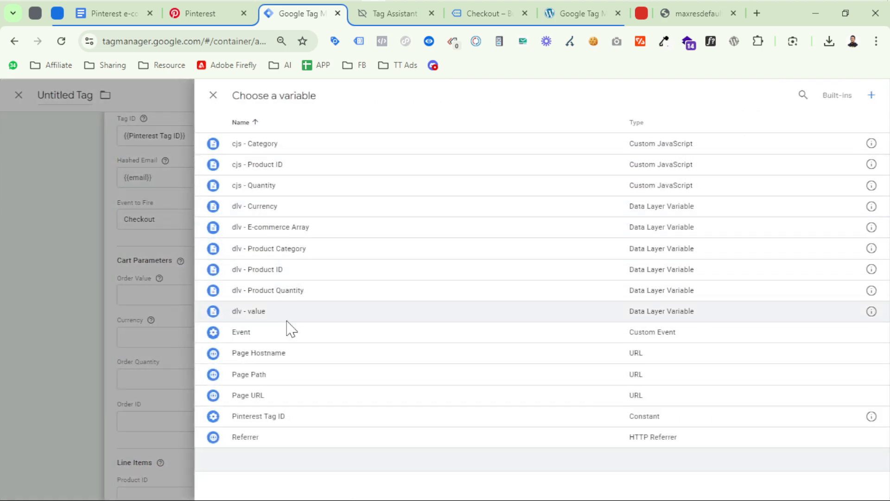
click(287, 320)
click(442, 344)
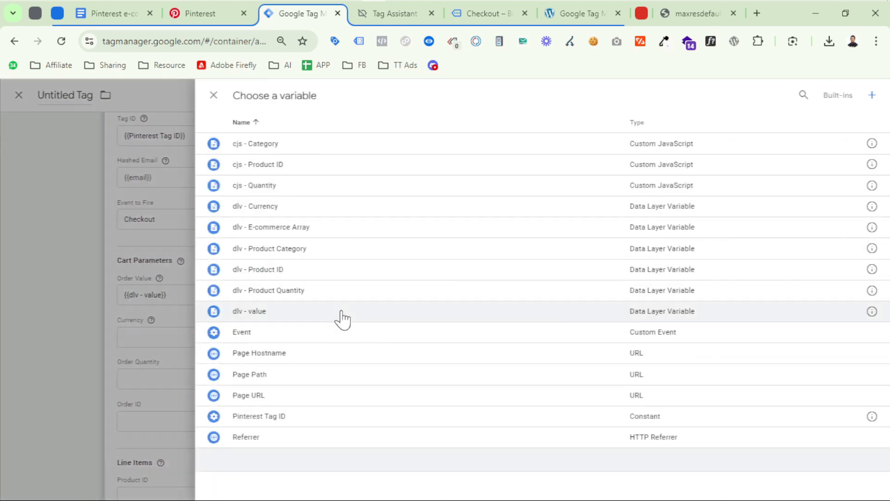
click(286, 209)
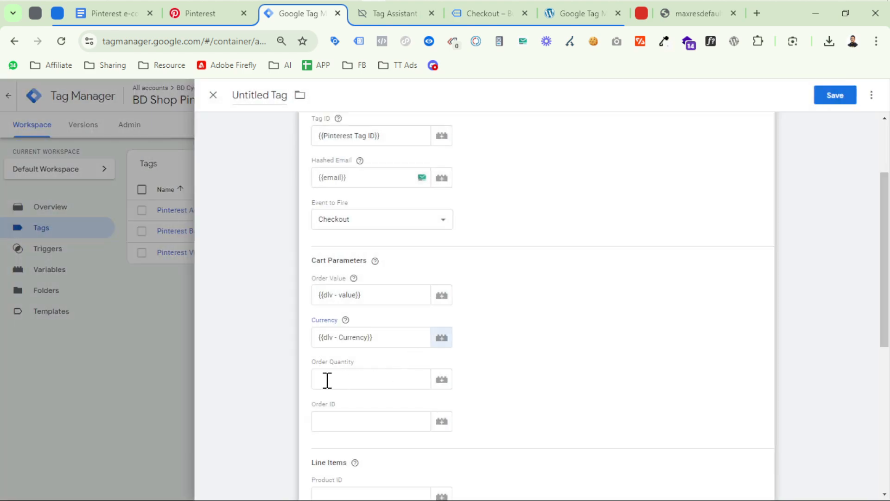
click(443, 380)
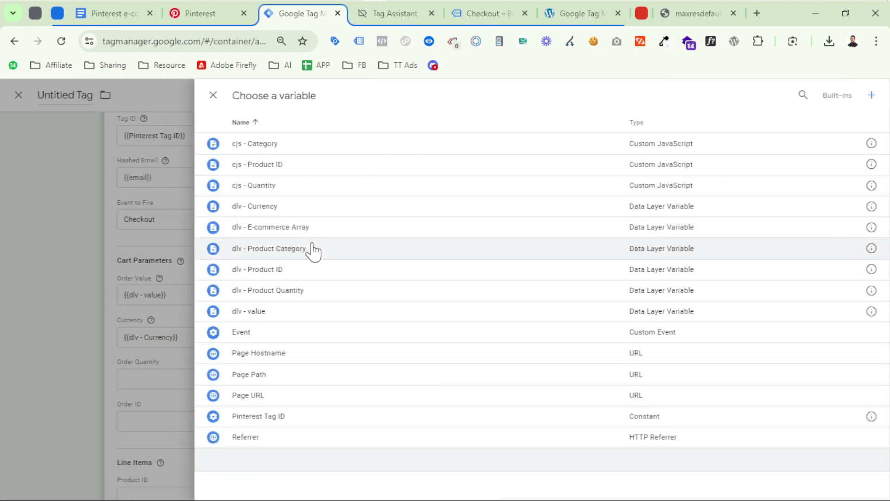
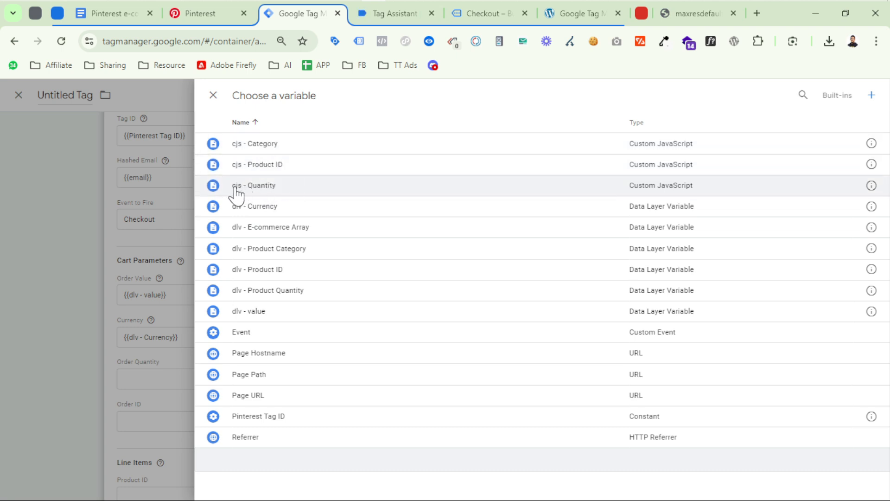
click(293, 197)
Start a new Data Layer Variable for the tag's Order ID parameter.
scroll(404, 346, down, 2)
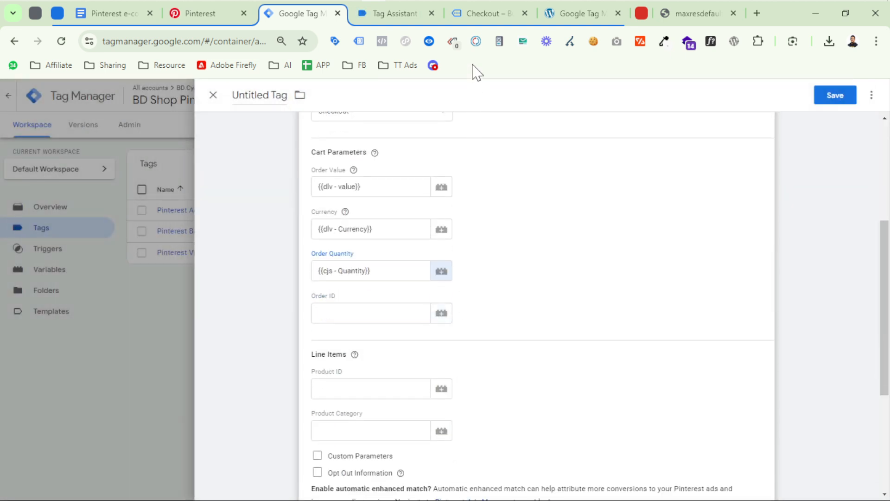
click(443, 315)
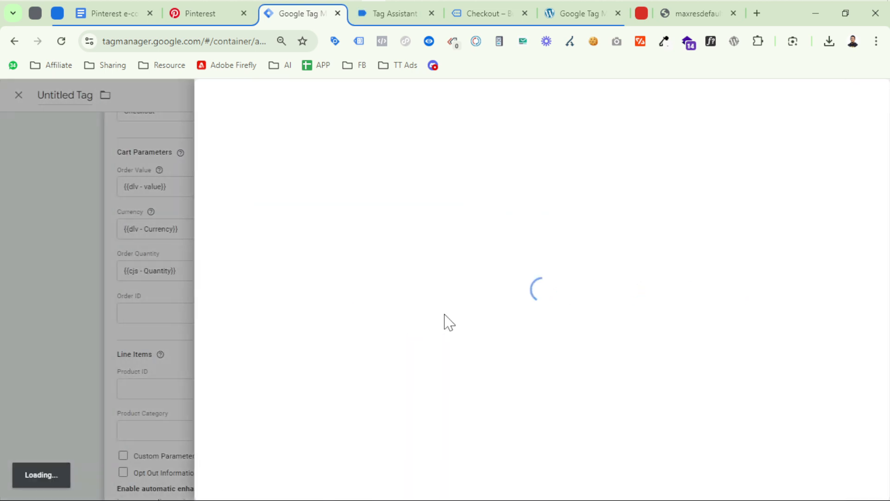
click(877, 99)
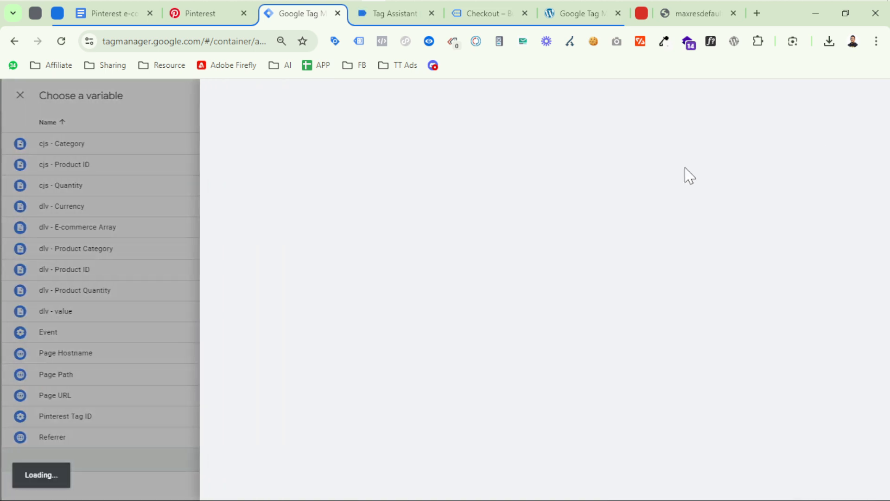
click(429, 200)
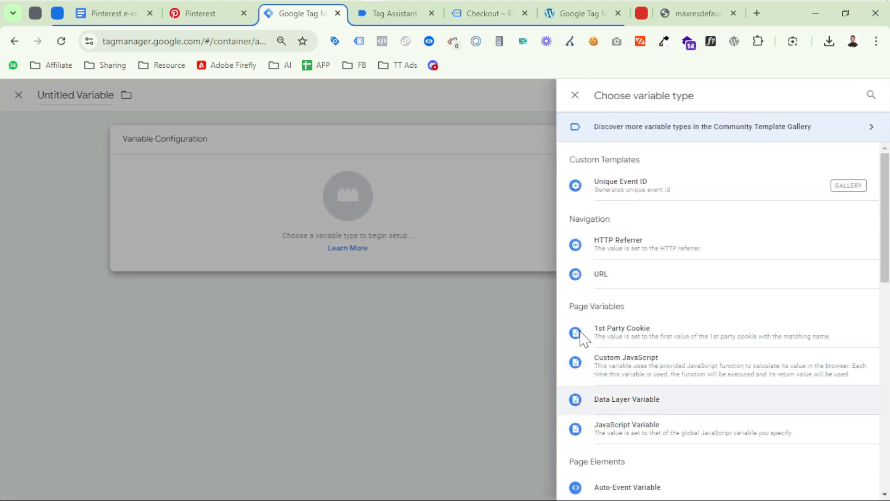
click(603, 399)
Copy the ecommerce key from the purchase event's API call in Tag Assistant into the new variable's Data Layer Variable Name.
click(398, 14)
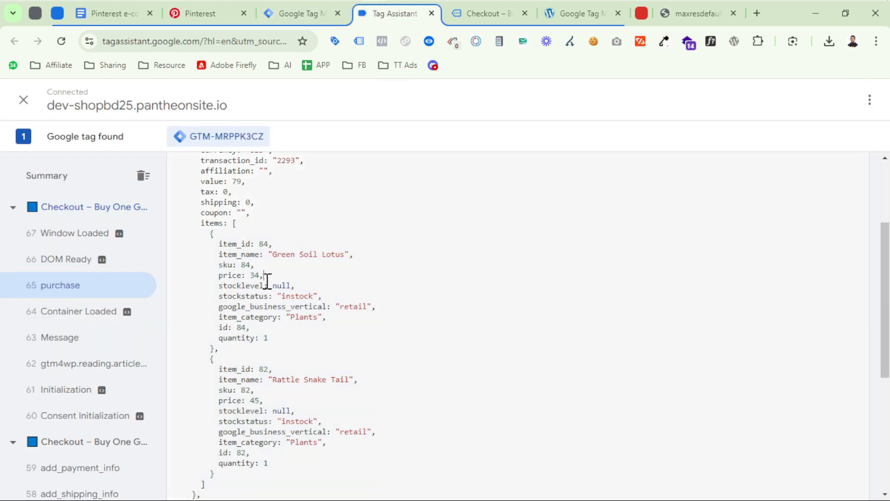
drag(267, 278, 263, 285)
scroll(227, 277, up, 2)
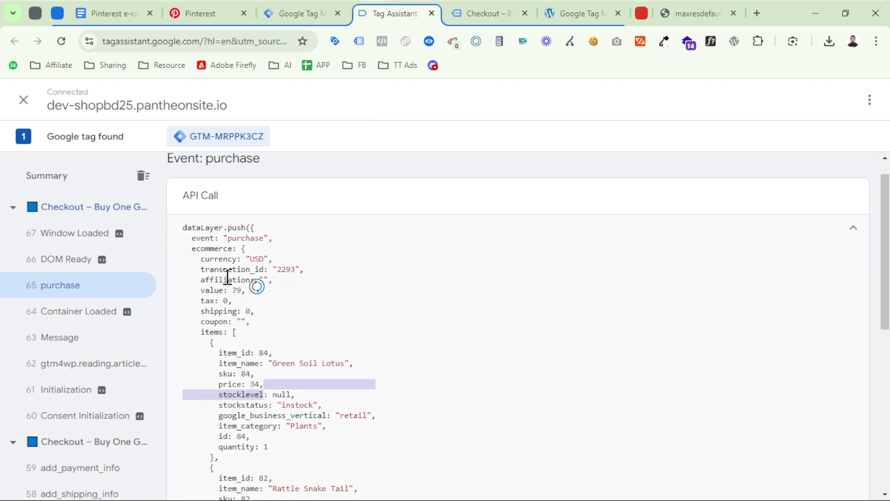
double_click(209, 249)
double_click(223, 269)
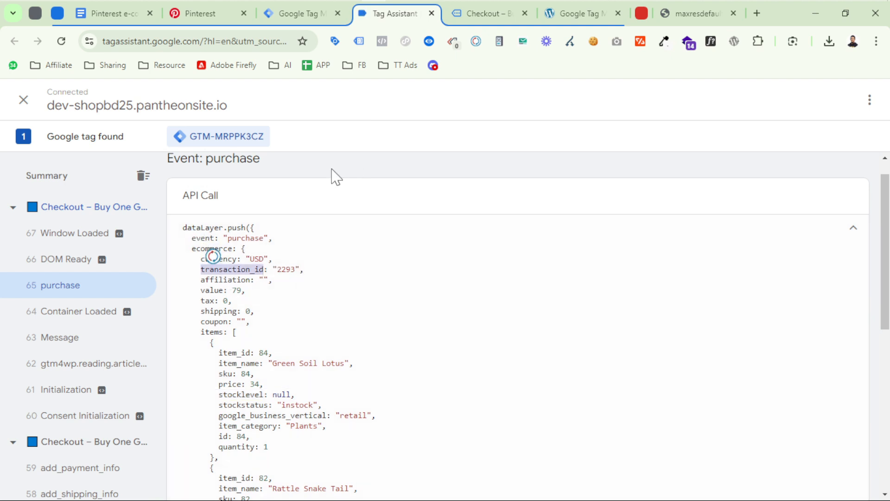
click(213, 255)
click(240, 275)
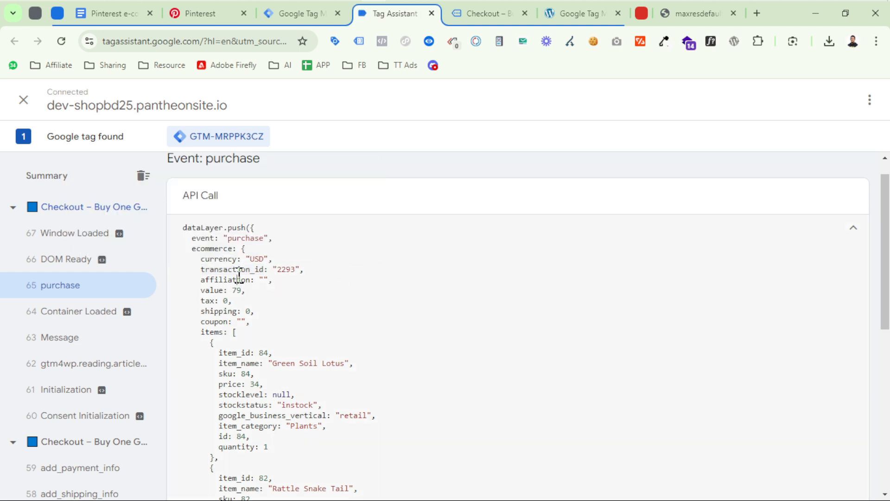
double_click(212, 249)
key(ctrl+c)
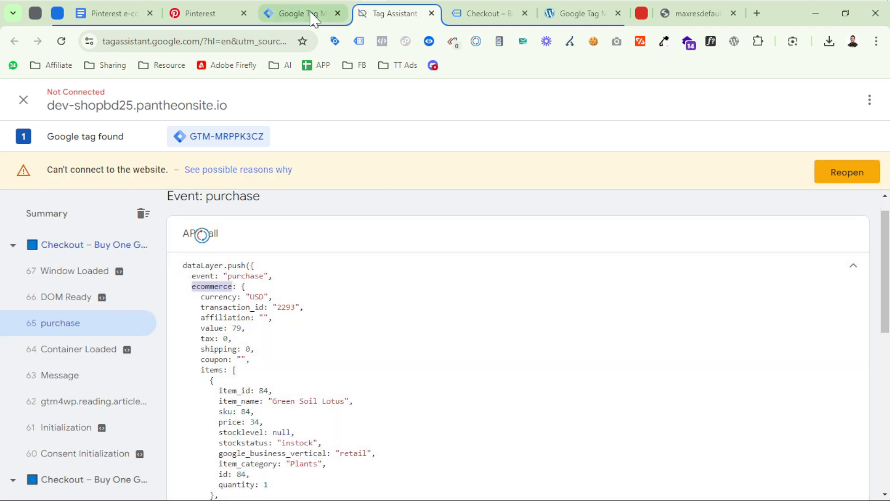
click(312, 14)
click(356, 242)
key(ctrl+v)
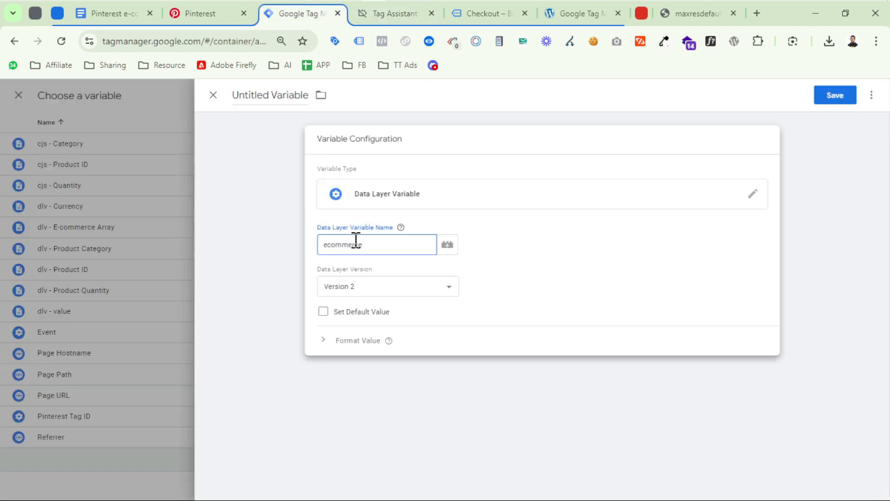
Complete the Data Layer Variable Name as ecommerce.transaction_id, copying the transaction_id key from the purchase event in Tag Assistant.
click(395, 14)
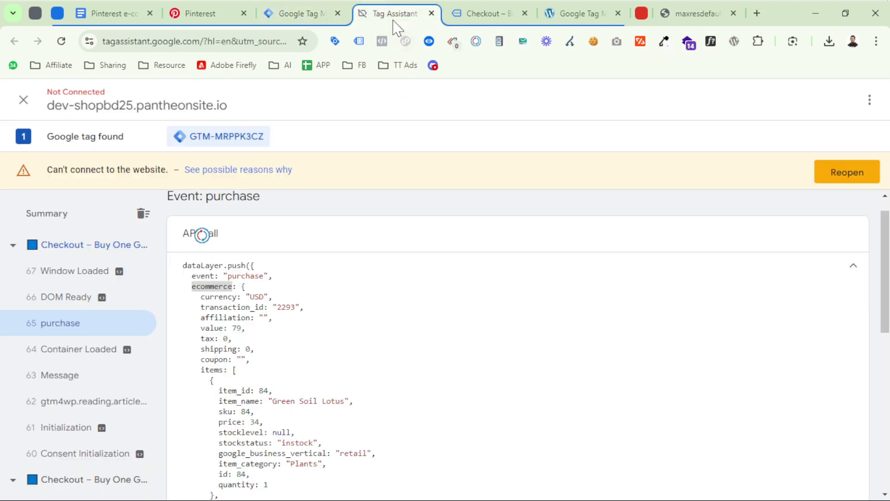
double_click(227, 307)
key(ctrl+c)
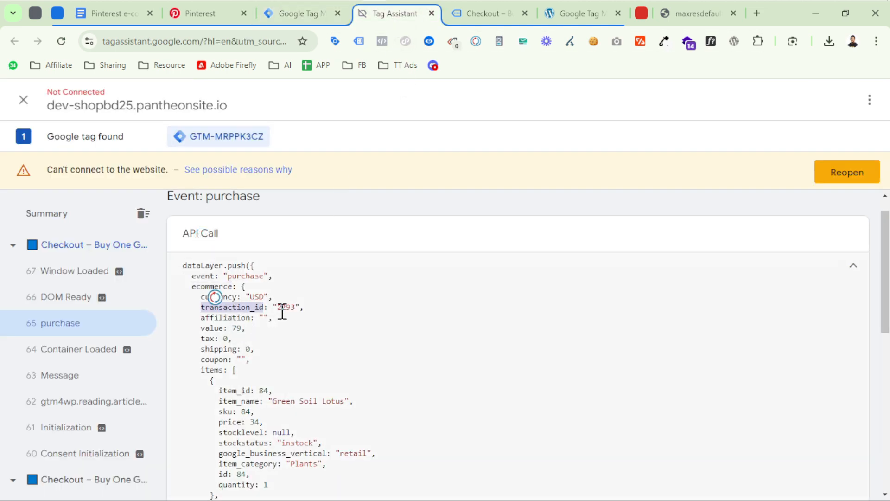
click(297, 14)
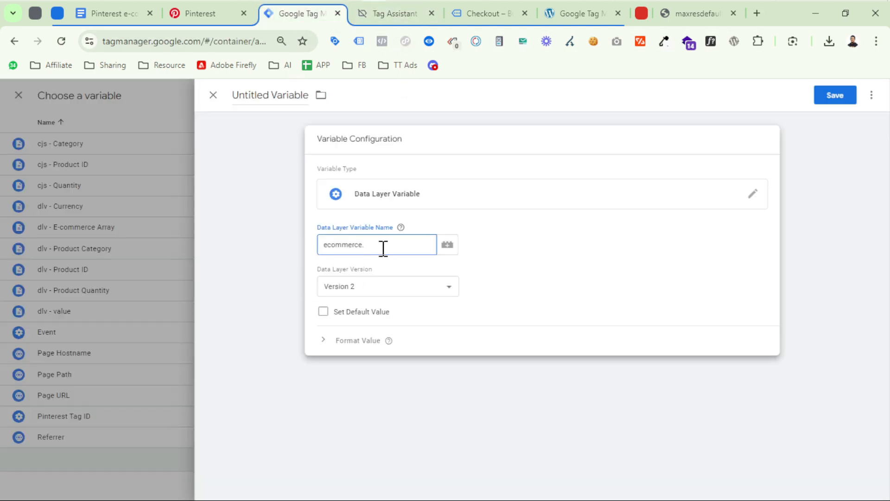
key(ctrl+v)
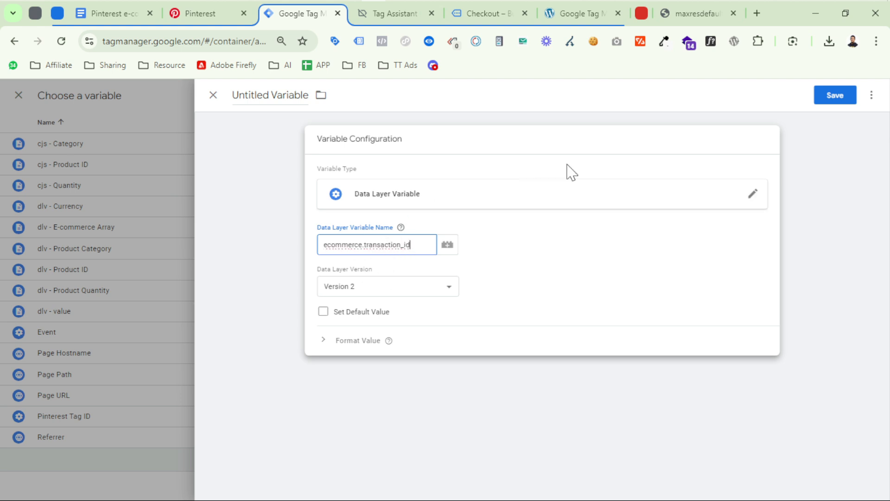
Save the new Data Layer Variable under the name dlv - Order ID.
click(821, 98)
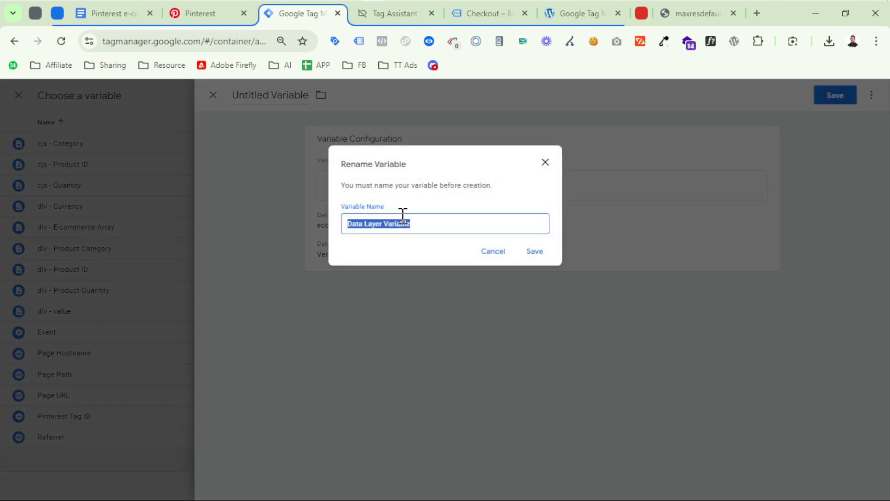
text(dlv -)
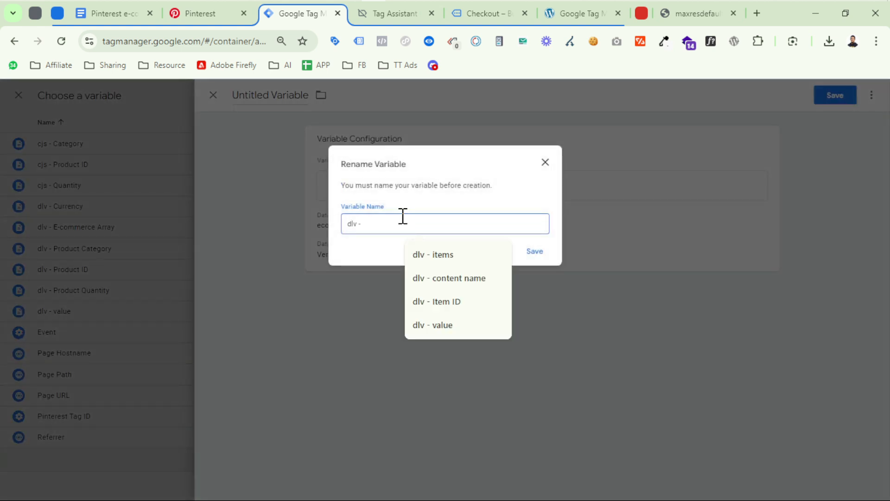
text( Order ID)
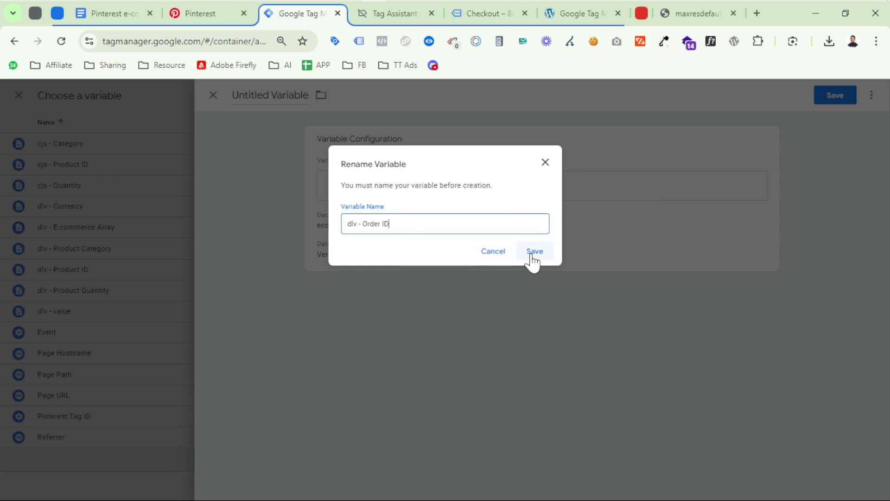
click(534, 252)
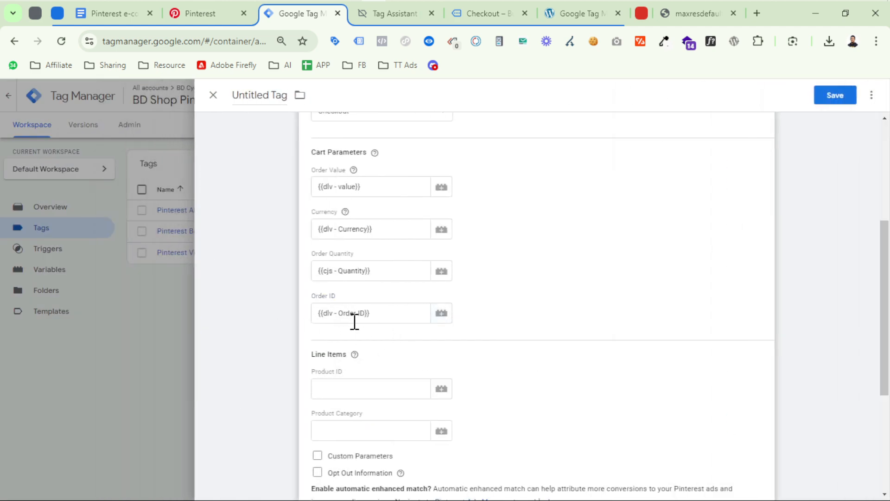
Fill the tag's line items with cjs - Product ID for Product ID and cjs - Category for Product Category.
scroll(453, 323, down, 2)
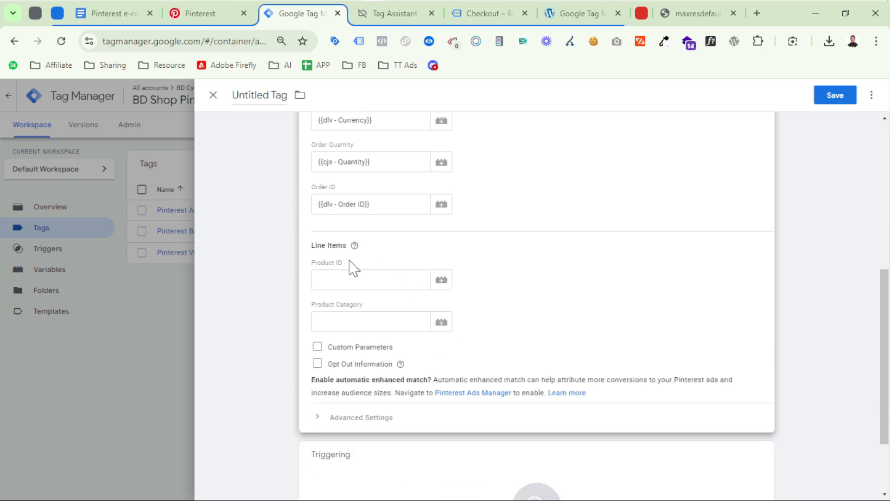
click(442, 281)
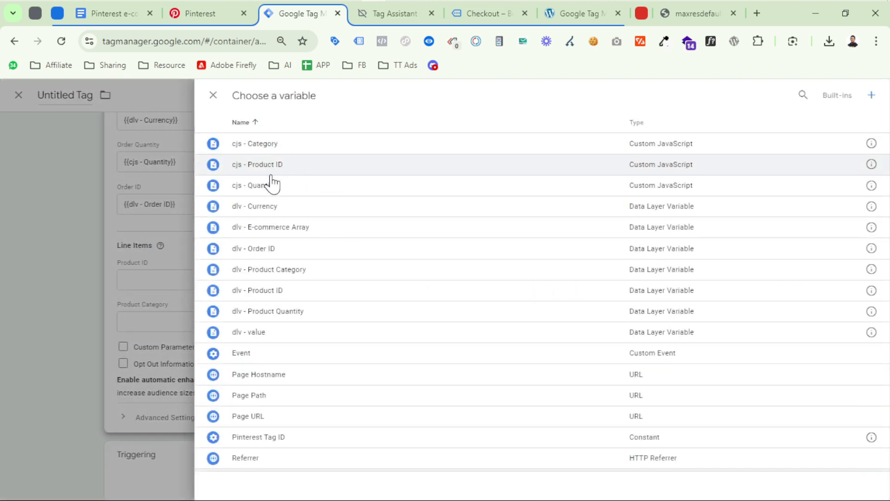
click(280, 165)
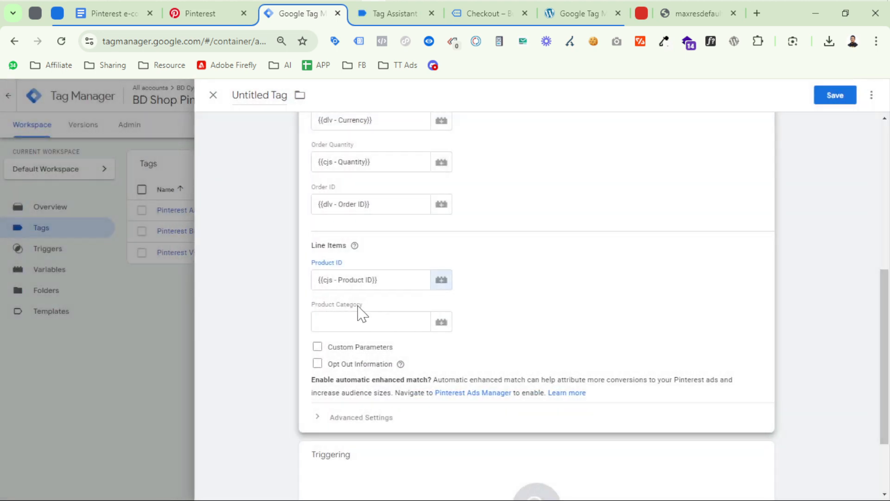
click(443, 323)
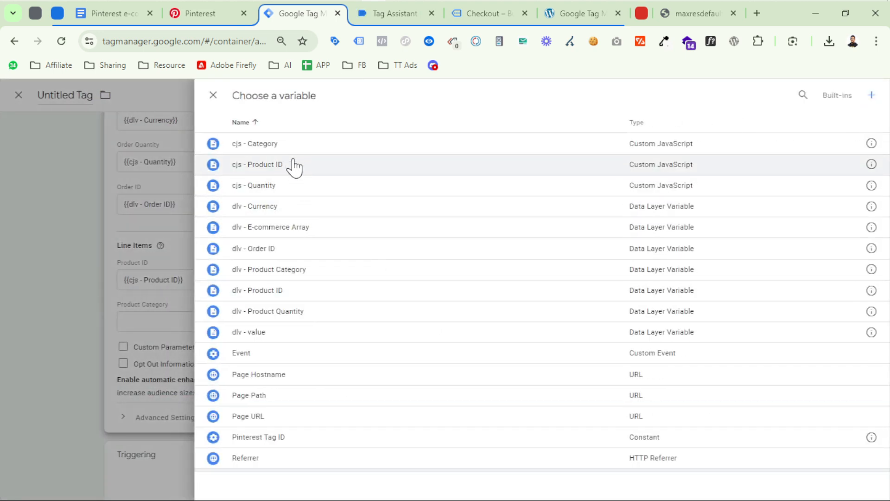
click(294, 146)
Start a new Custom Event trigger for the tag, copying the purchase event name from the API call in Tag Assistant.
scroll(459, 434, down, 2)
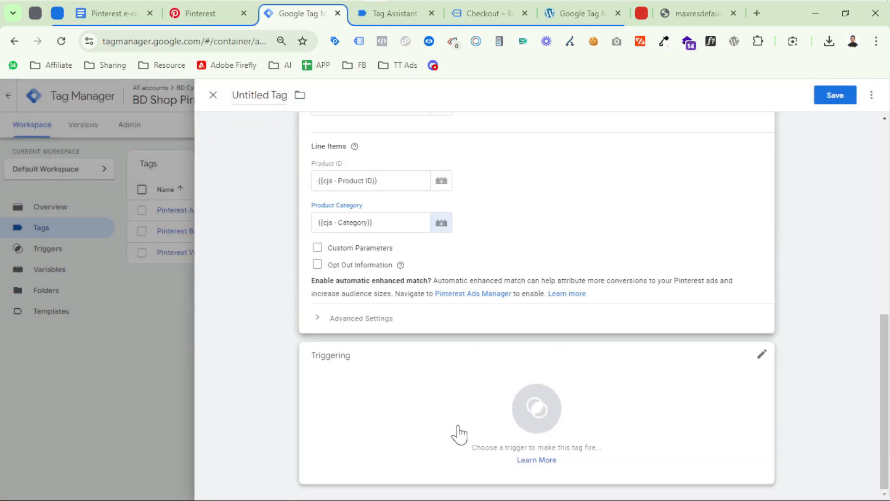
click(421, 387)
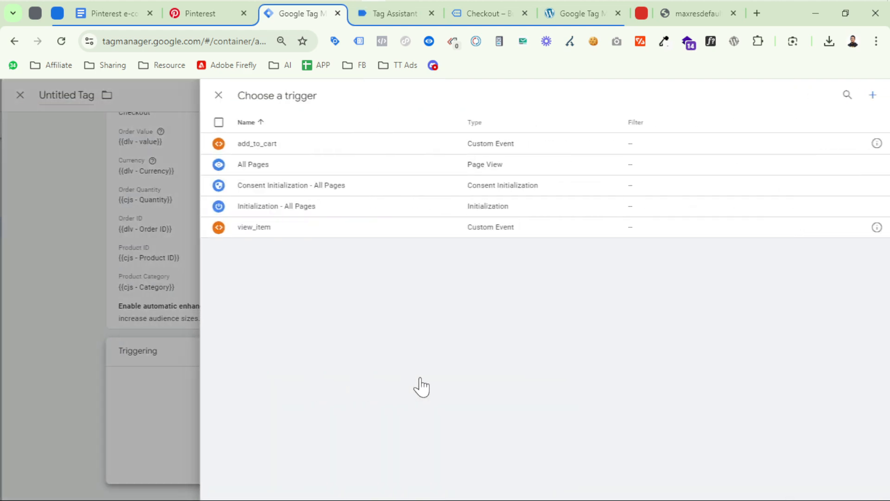
click(868, 96)
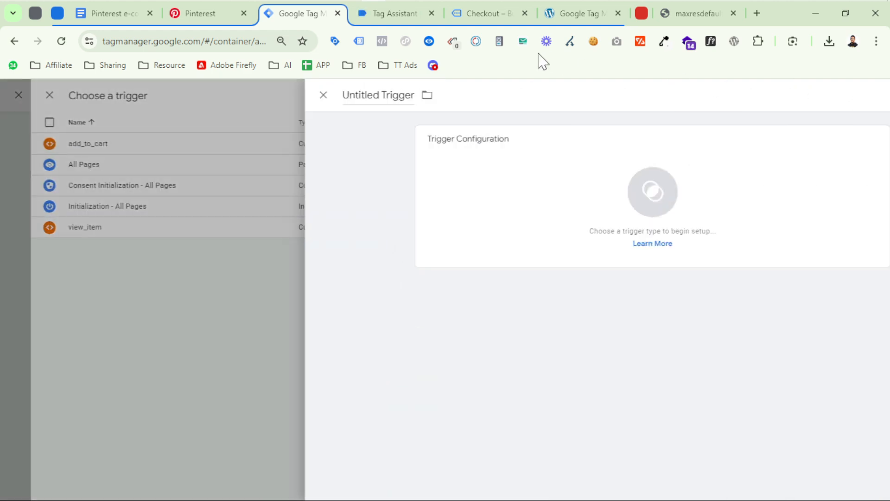
click(396, 14)
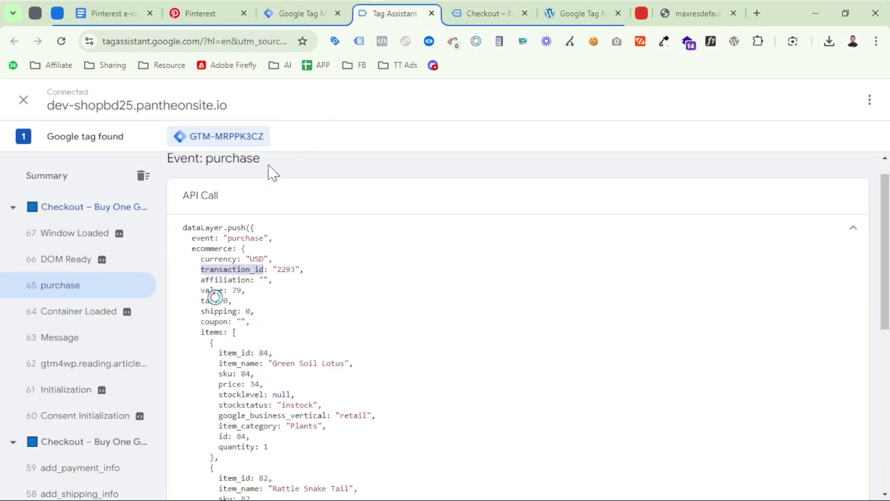
double_click(246, 239)
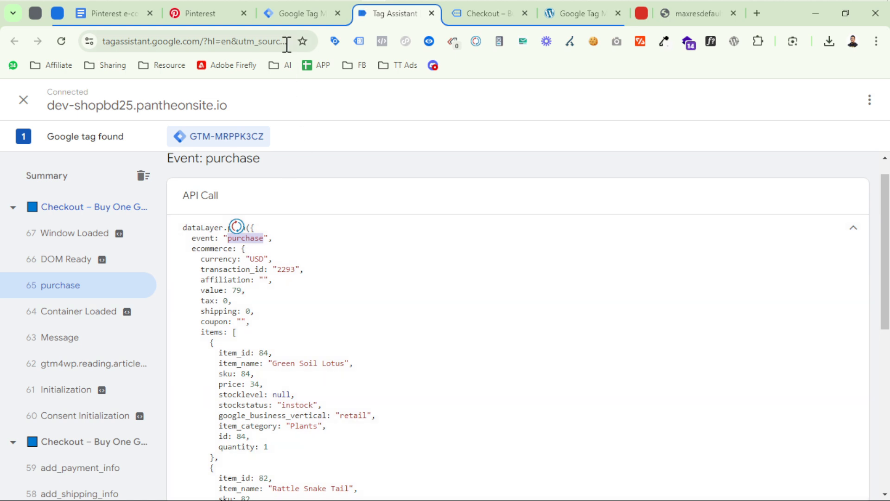
click(299, 13)
click(578, 222)
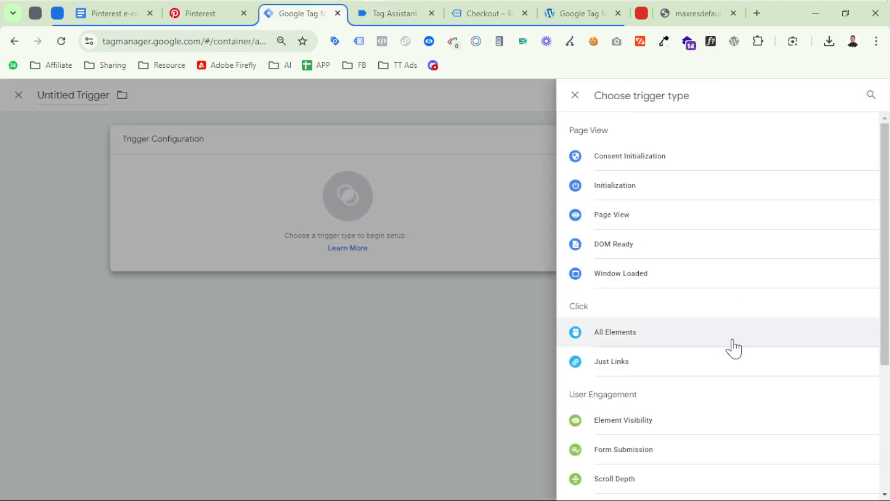
scroll(684, 399, down, 4)
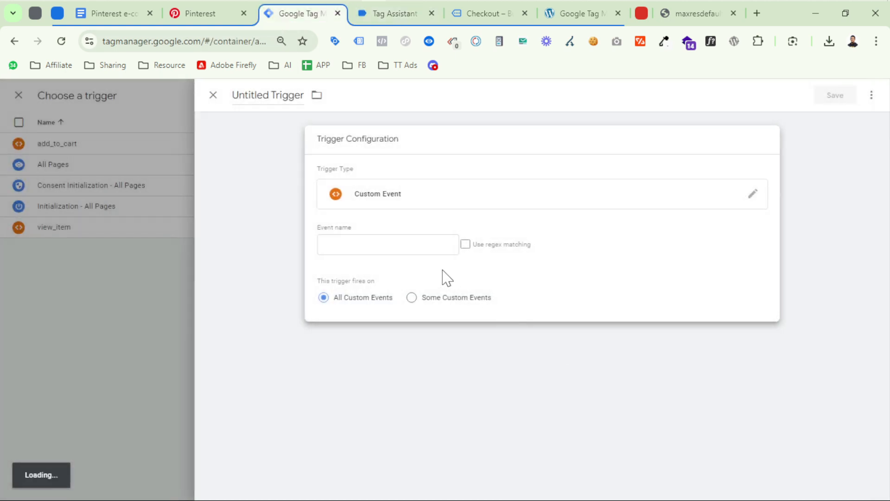
Set the trigger's event name to purchase and save the trigger under the name purchase.
click(379, 241)
text(purchase)
click(828, 100)
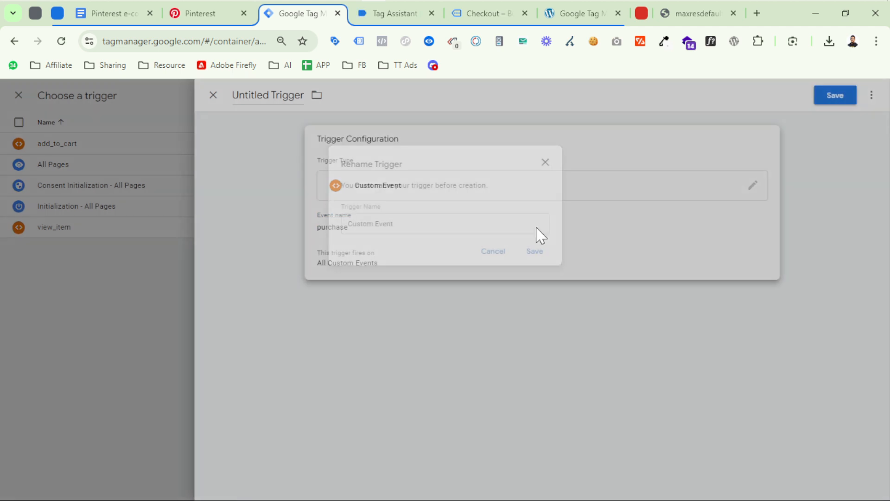
text(purchase)
click(535, 251)
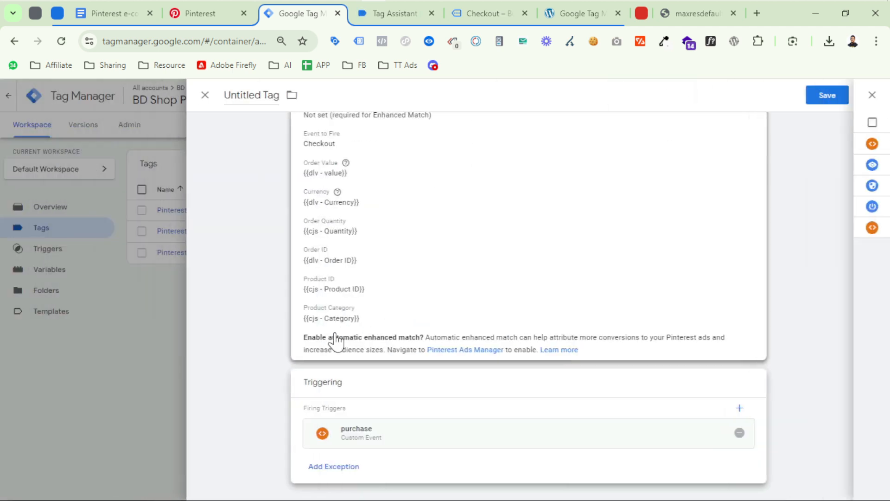
Save the Checkout tag under the name Pinterest Purchase Tag.
click(849, 102)
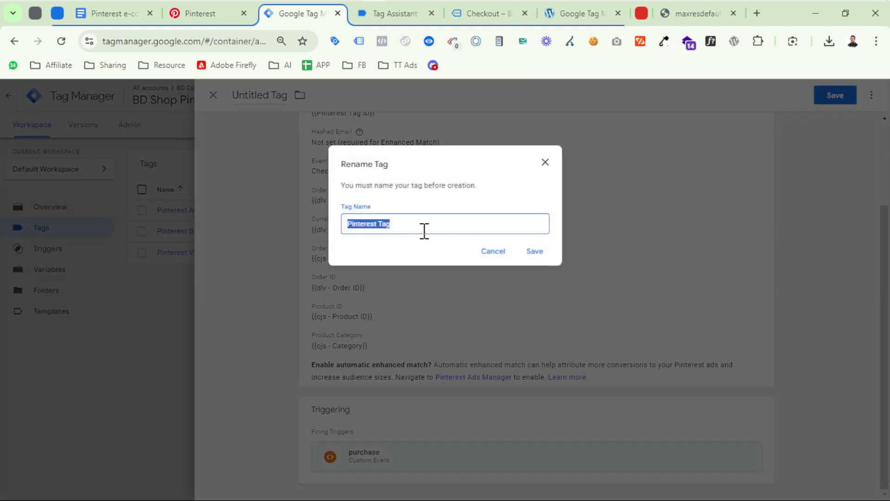
click(424, 231)
key(BackSpace)
key(BackSpace)
key(BackSpace)
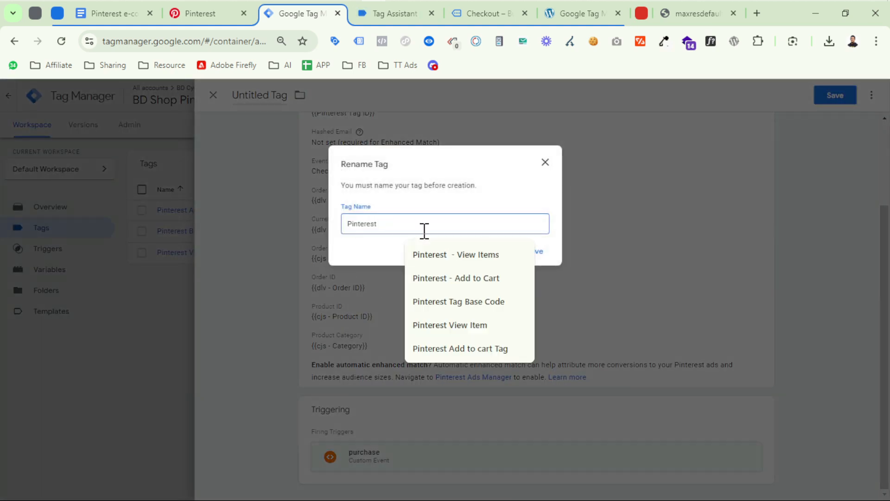
text(Purchase Tag)
click(533, 255)
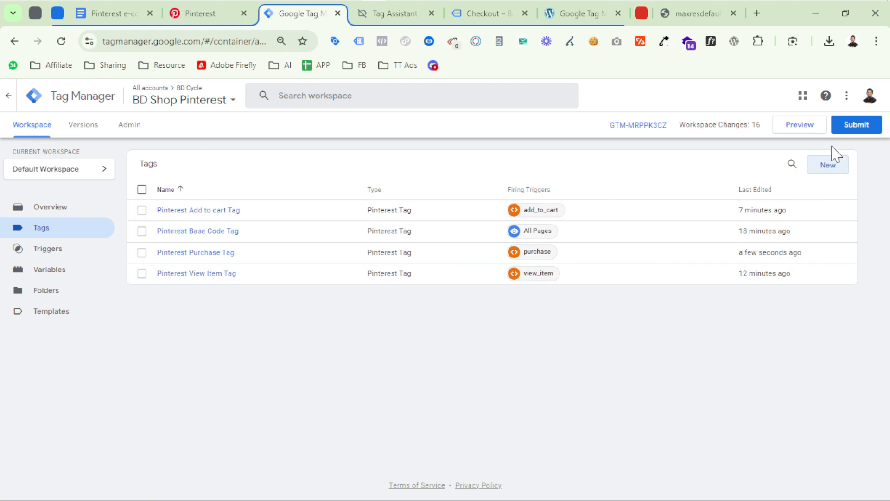
Submit the workspace changes and publish them without a version name or description.
click(858, 129)
click(840, 92)
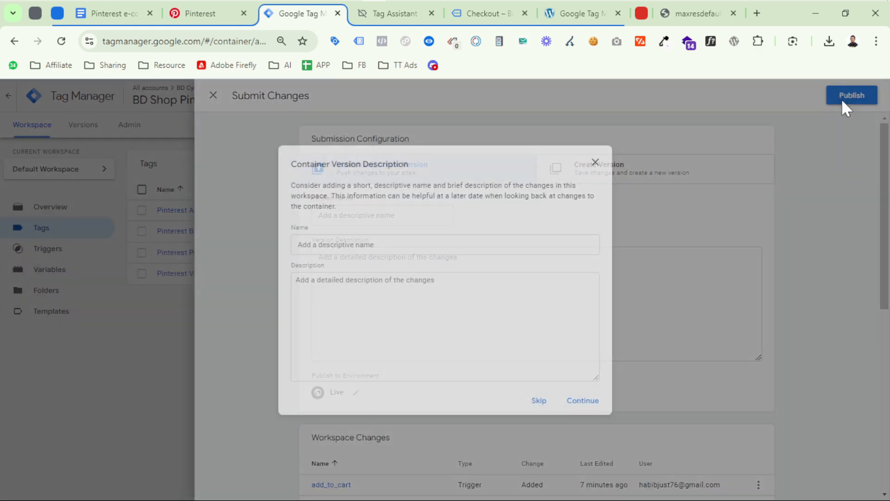
click(587, 404)
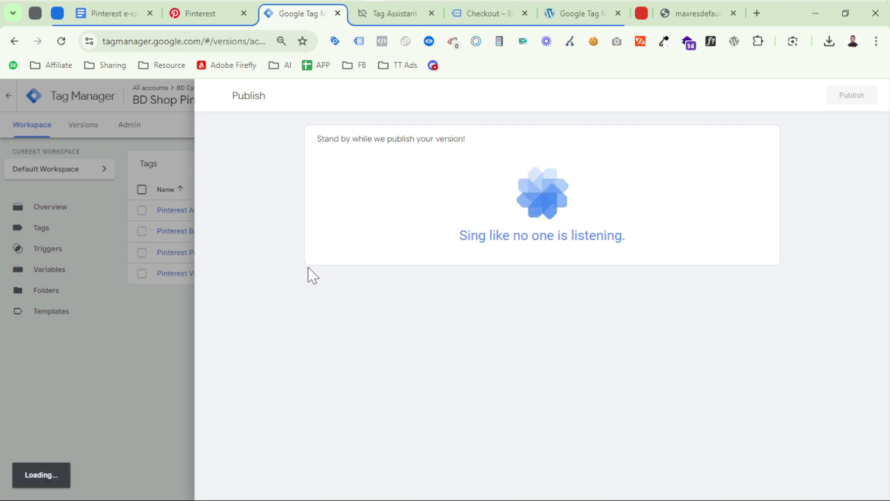
Switch to Pinterest Conversions and open the Test events page with its Pinterest tag test section.
click(195, 15)
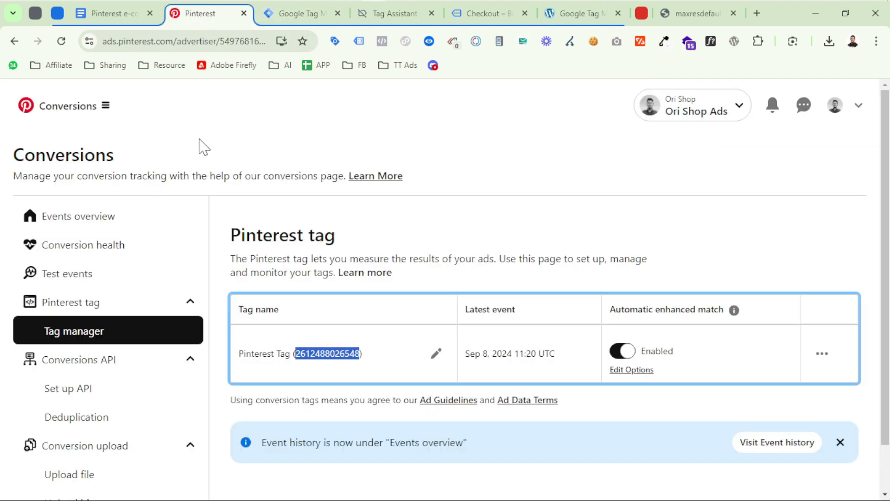
click(111, 279)
scroll(601, 402, down, 5)
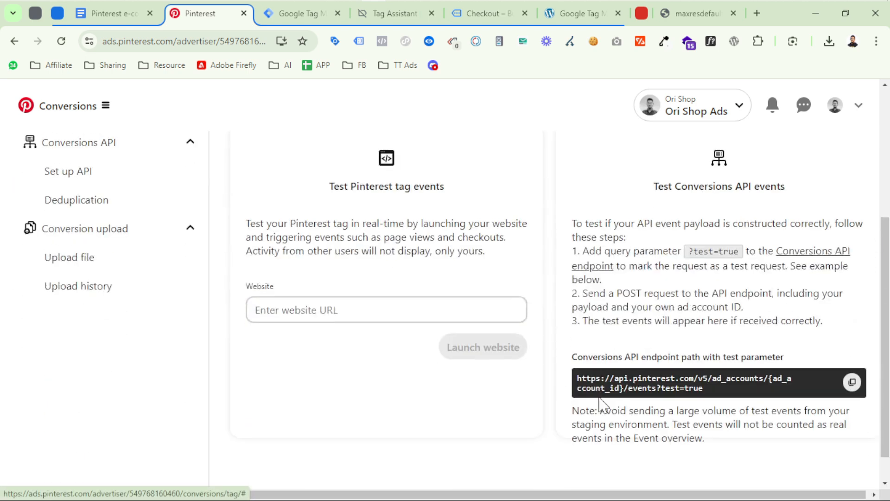
click(297, 13)
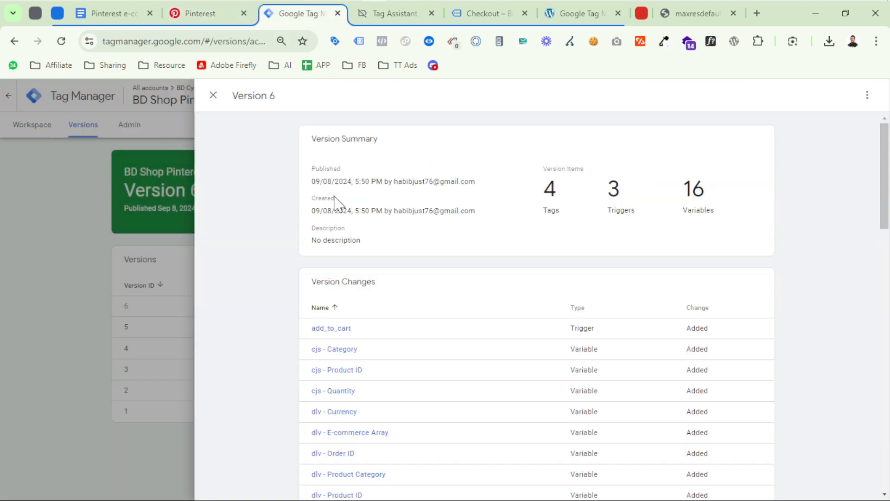
click(171, 162)
click(30, 126)
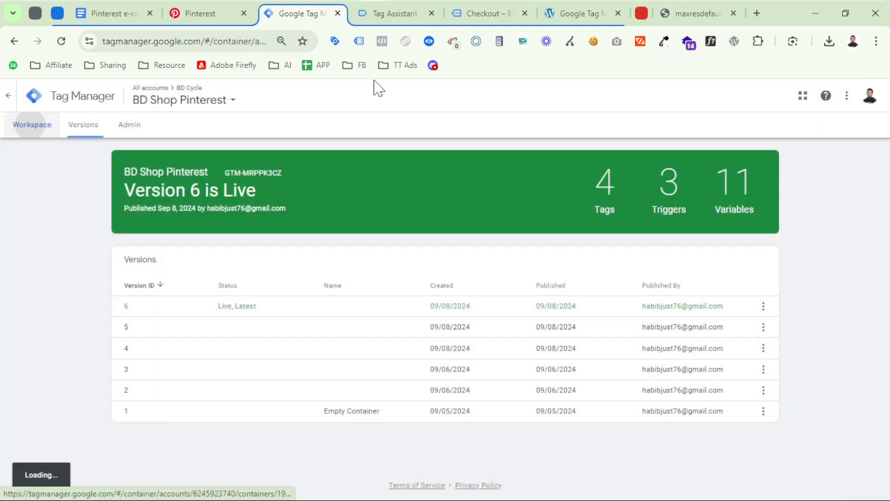
click(431, 13)
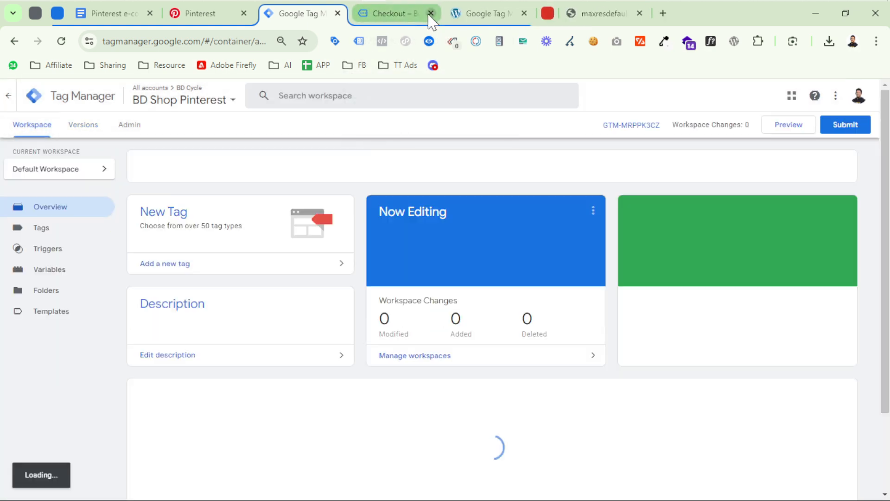
click(432, 14)
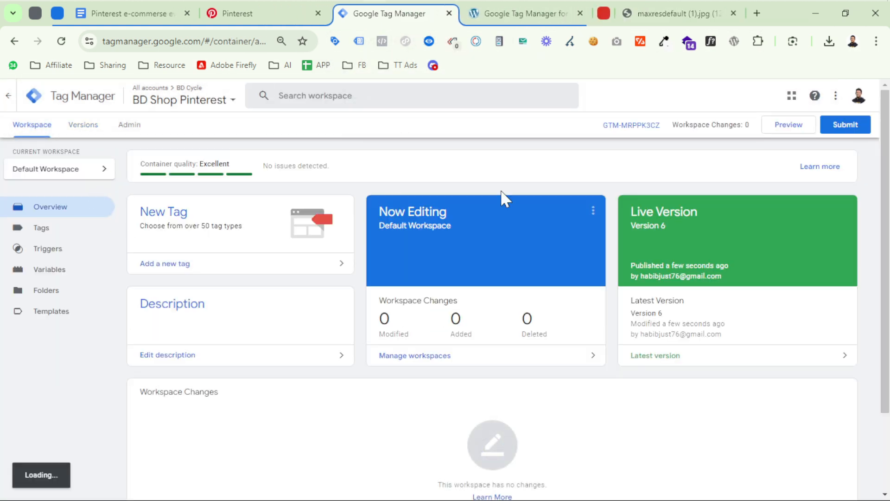
click(787, 126)
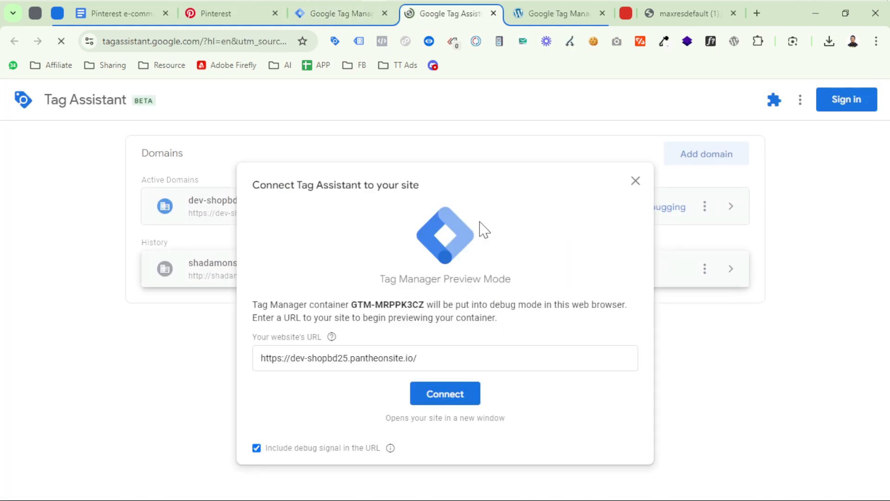
click(452, 395)
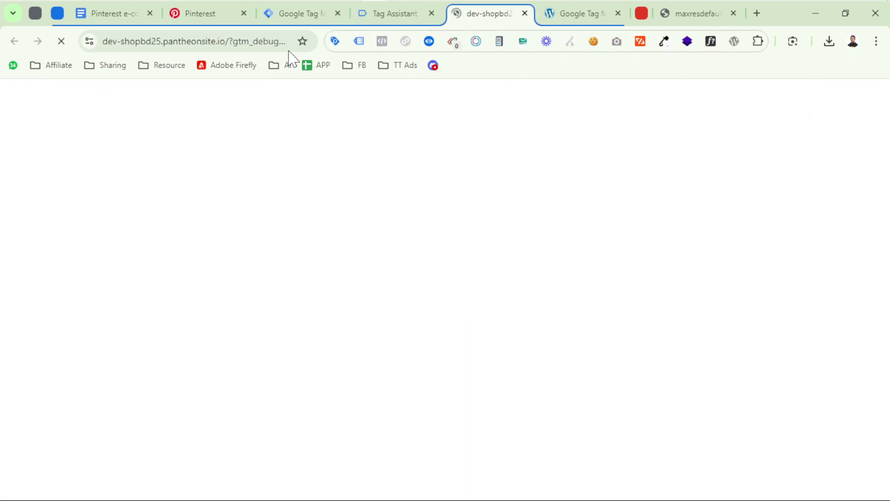
Load the shop's home page in preview and check Pinterest's Test events page for the activity received from it.
click(209, 19)
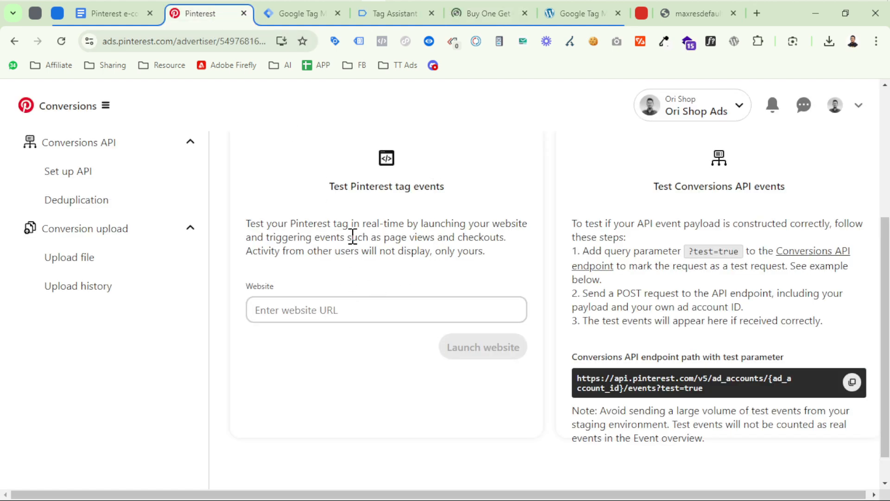
scroll(393, 295, up, 2)
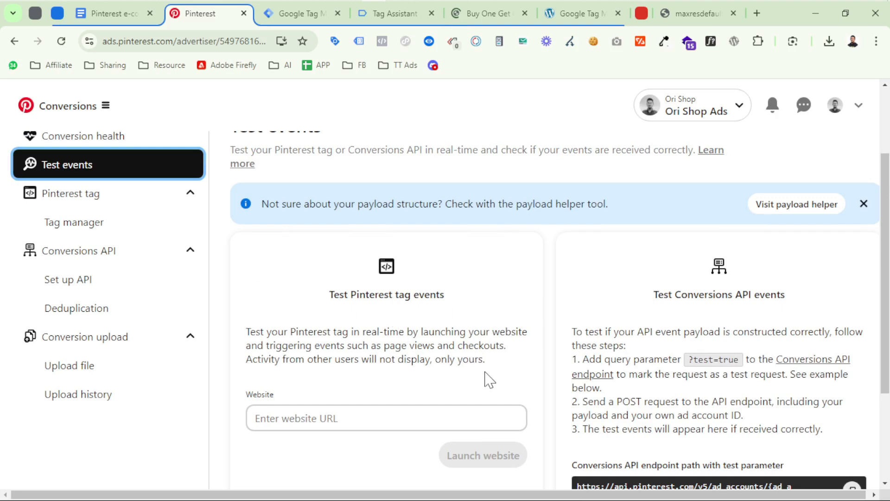
click(485, 14)
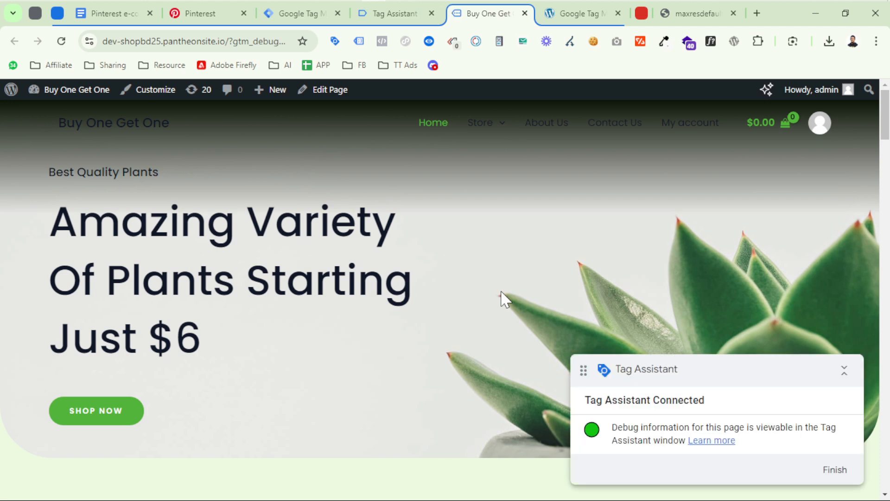
click(198, 14)
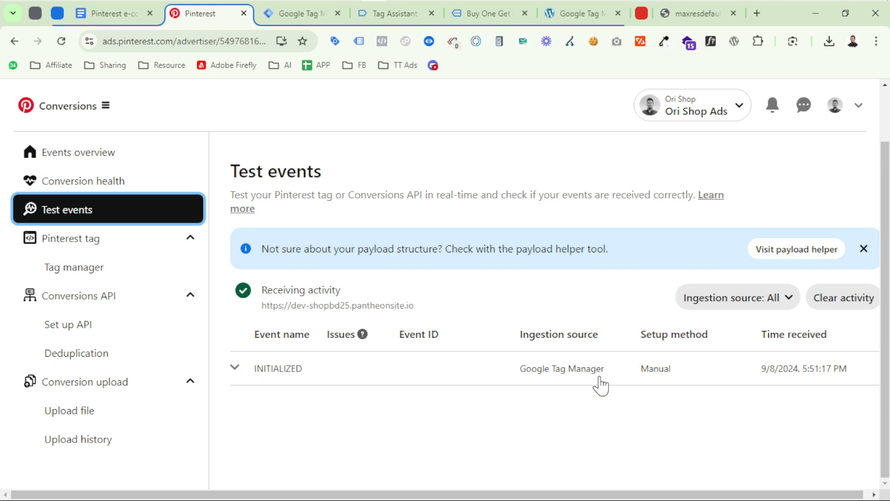
Open the Cleistocactus product page from the shop's home page and check Pinterest's Test events for new activity.
click(478, 21)
scroll(477, 295, down, 10)
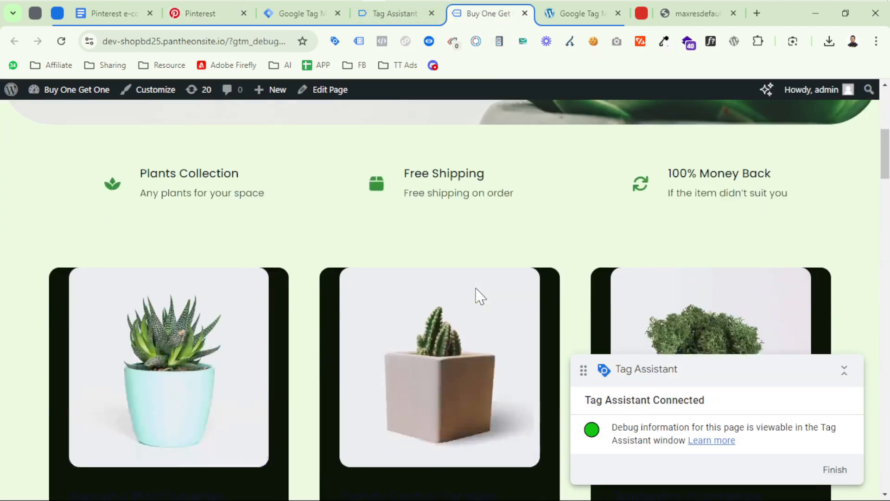
scroll(480, 296, down, 10)
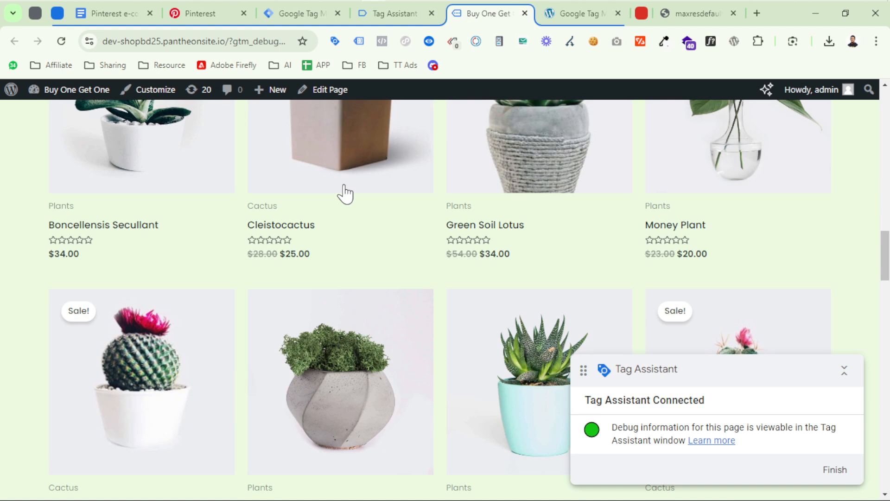
click(301, 18)
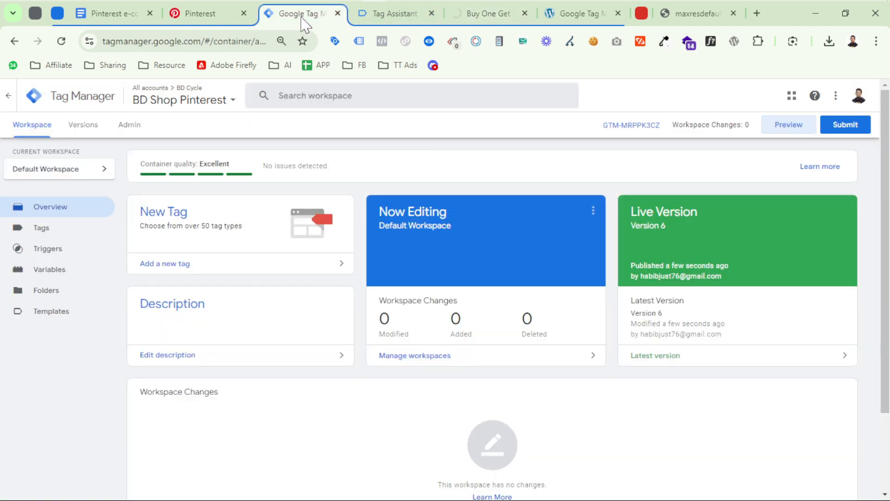
click(213, 19)
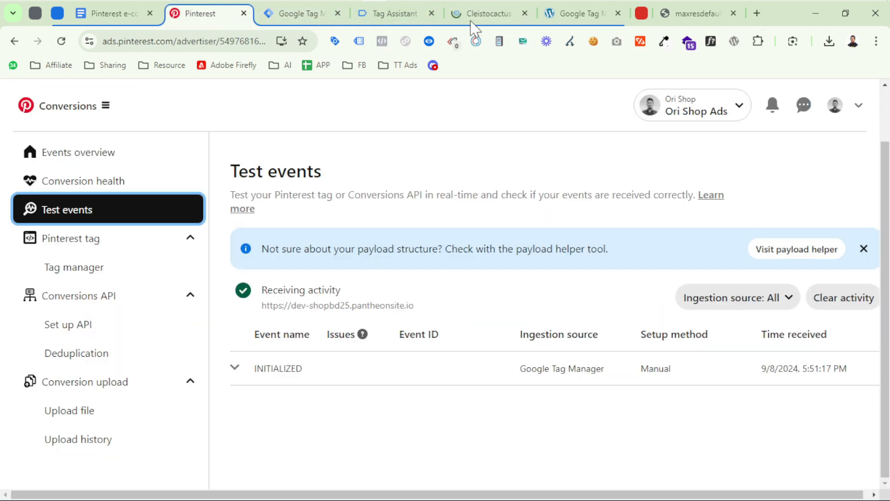
click(474, 19)
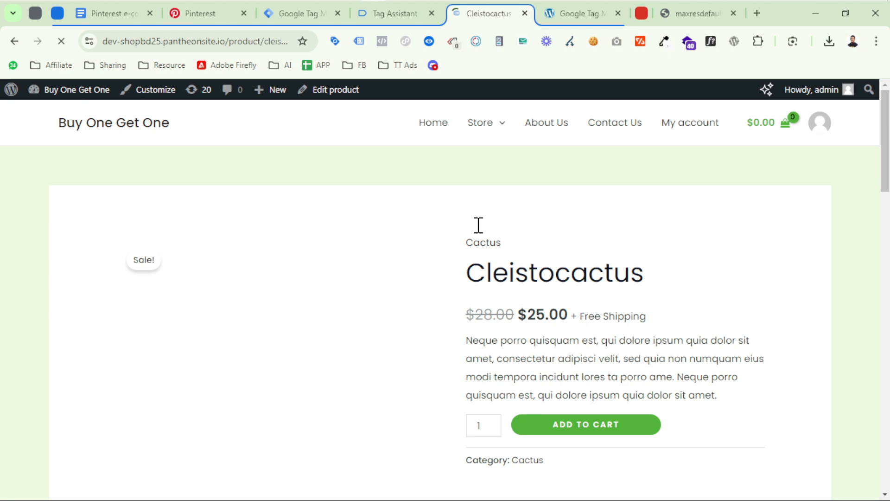
click(209, 19)
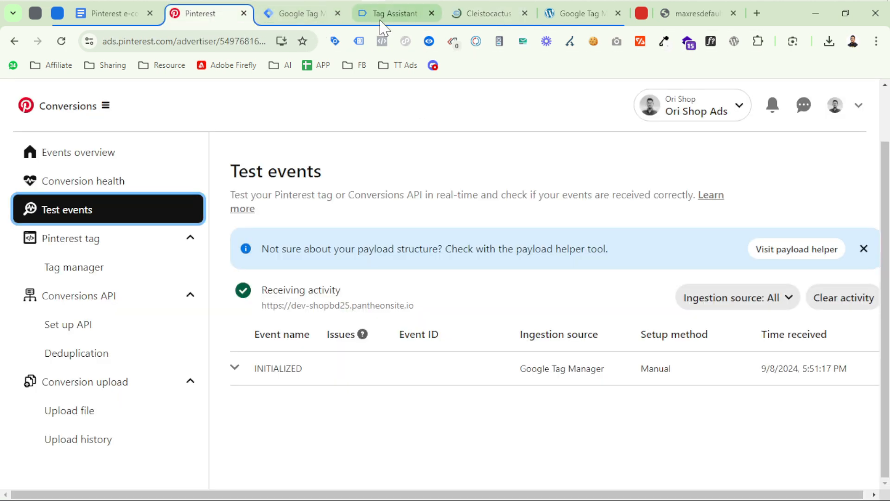
Check in Tag Assistant which Pinterest tags fired on the product page and review the events received in Pinterest.
click(385, 14)
click(466, 333)
scroll(414, 429, down, 2)
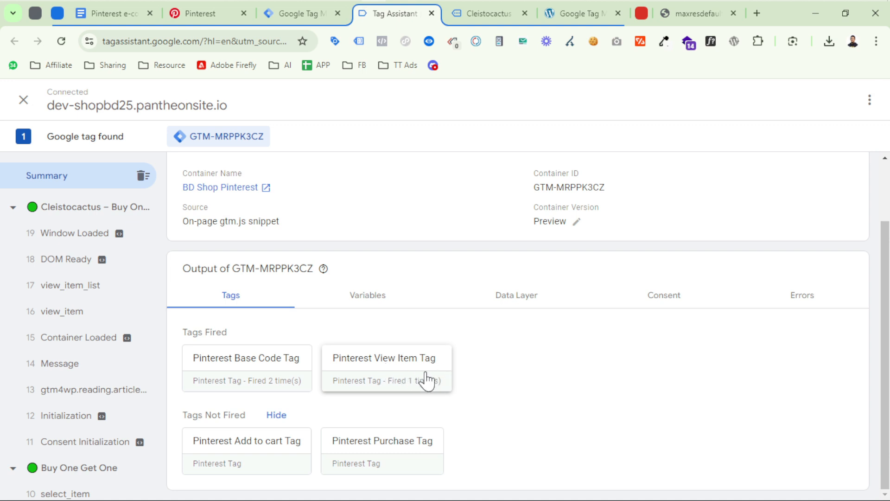
click(194, 17)
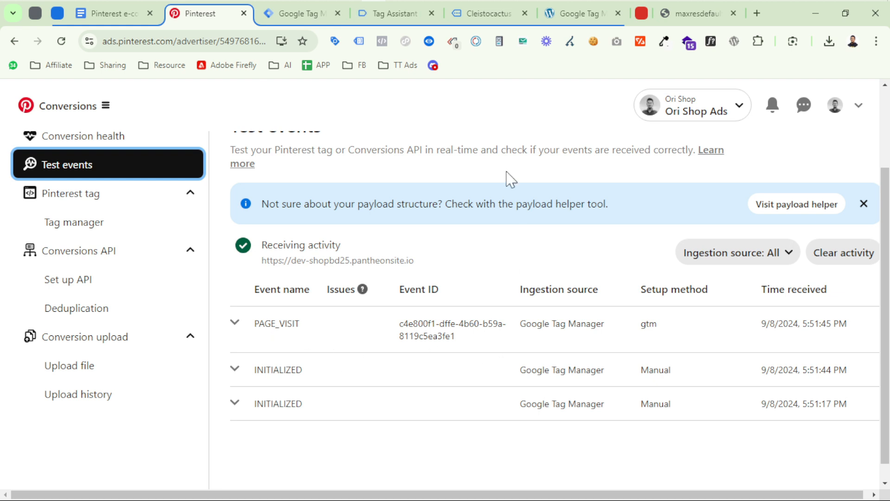
Add the Cleistocactus to the cart and check in Tag Assistant whether the Pinterest Add to cart Tag fired.
click(490, 16)
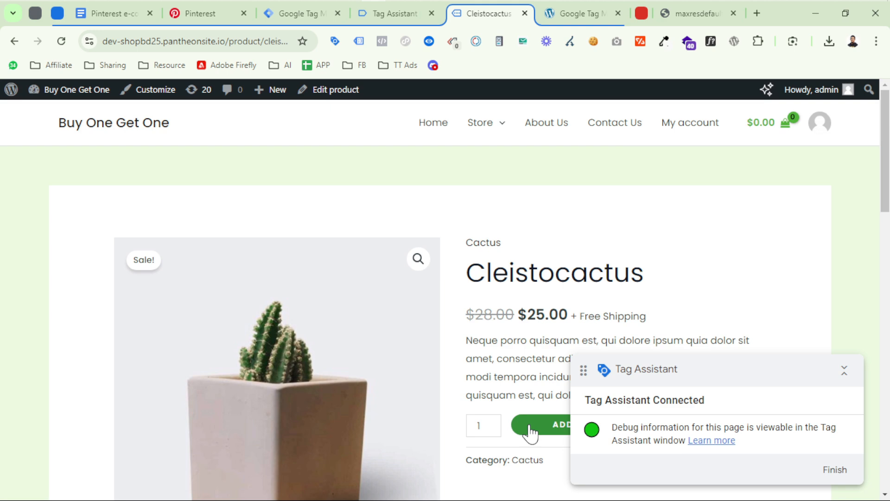
click(530, 432)
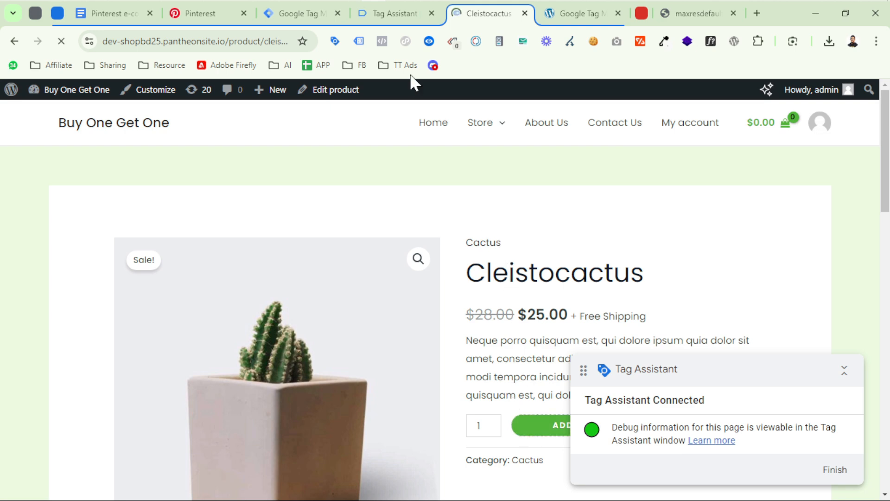
click(394, 14)
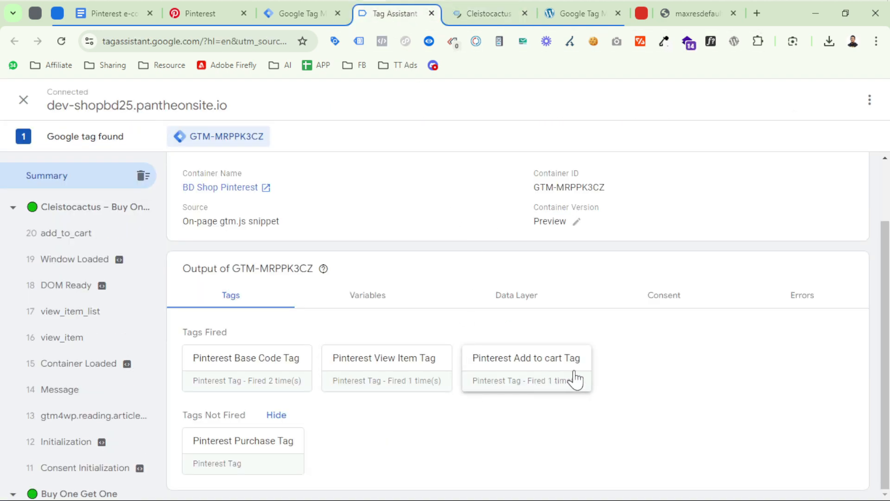
Expand the ADD_TO_CART event in Pinterest's Test events and show all its parameters to examine the custom data.
click(216, 14)
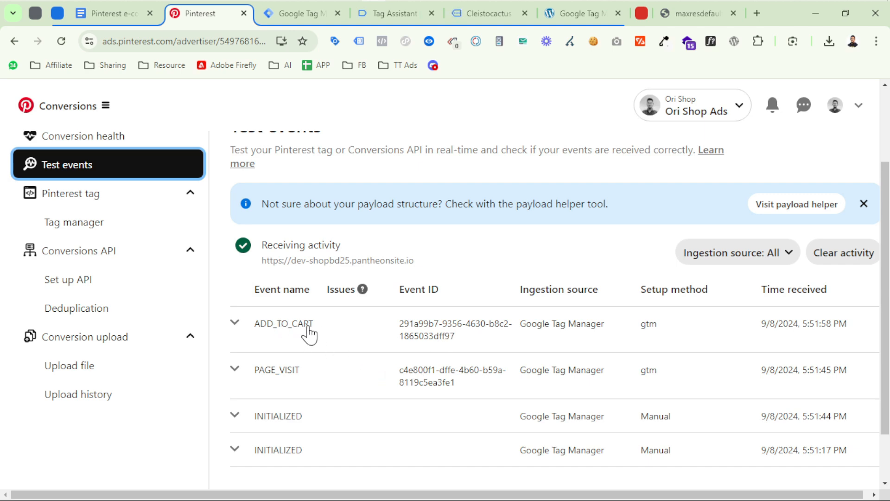
click(234, 324)
scroll(390, 385, down, 2)
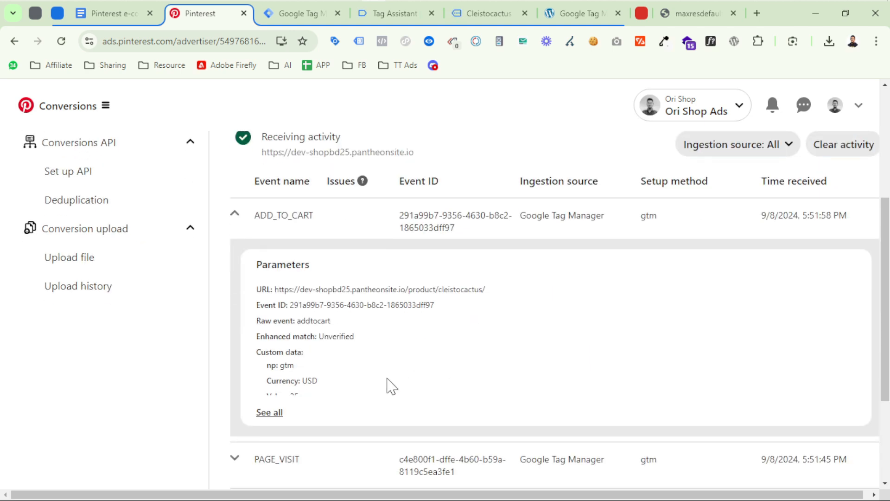
scroll(293, 260, down, 4)
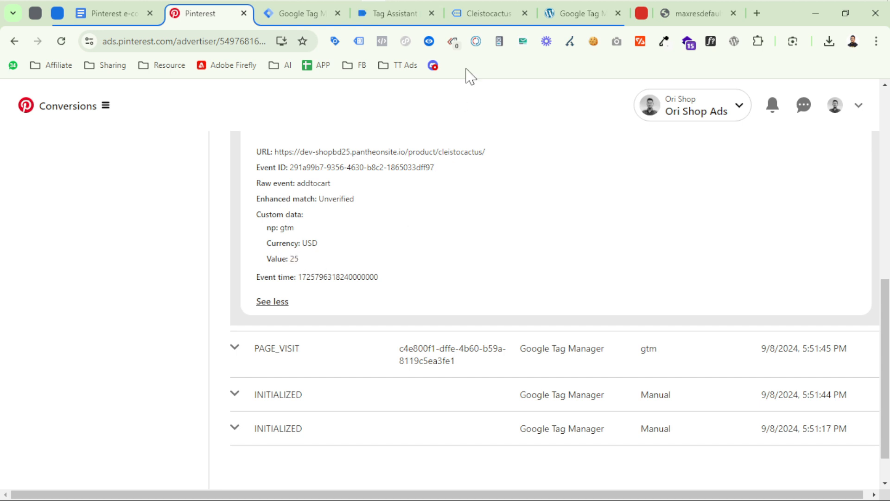
Proceed from the shop's cart to checkout, and collapse the ADD_TO_CART details in Pinterest's Test events.
click(489, 14)
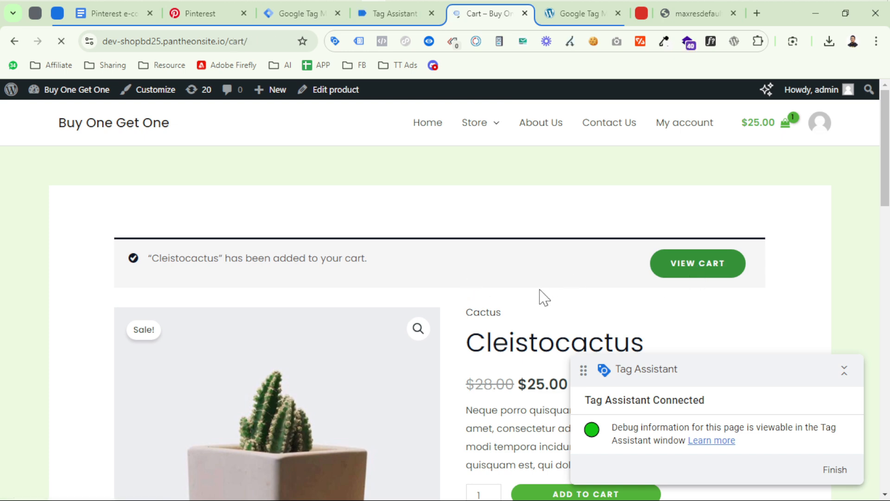
scroll(522, 334, down, 5)
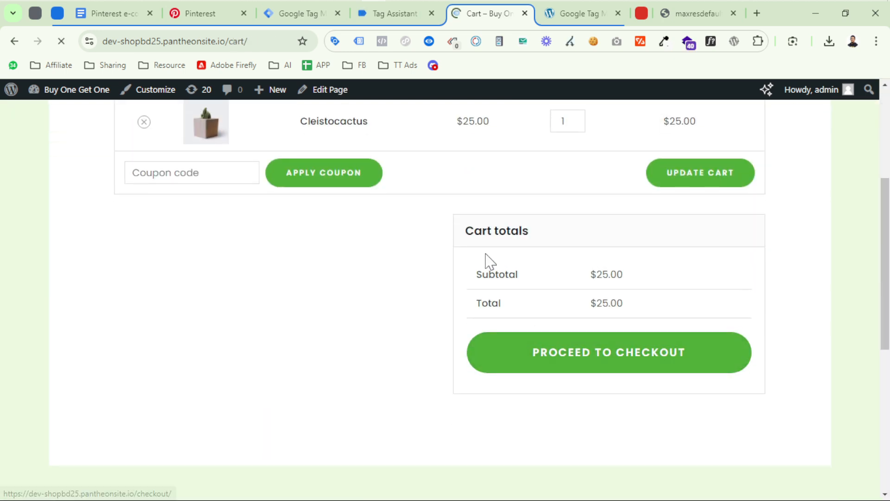
click(200, 14)
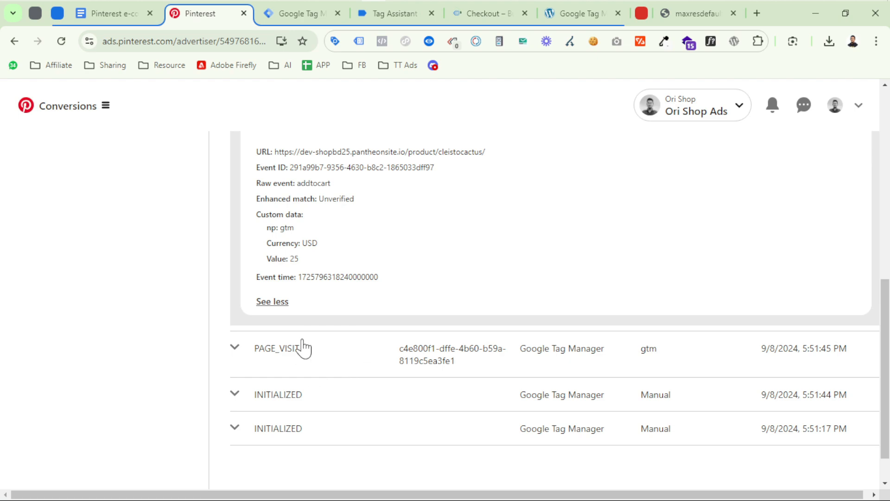
scroll(307, 357, up, 5)
click(235, 294)
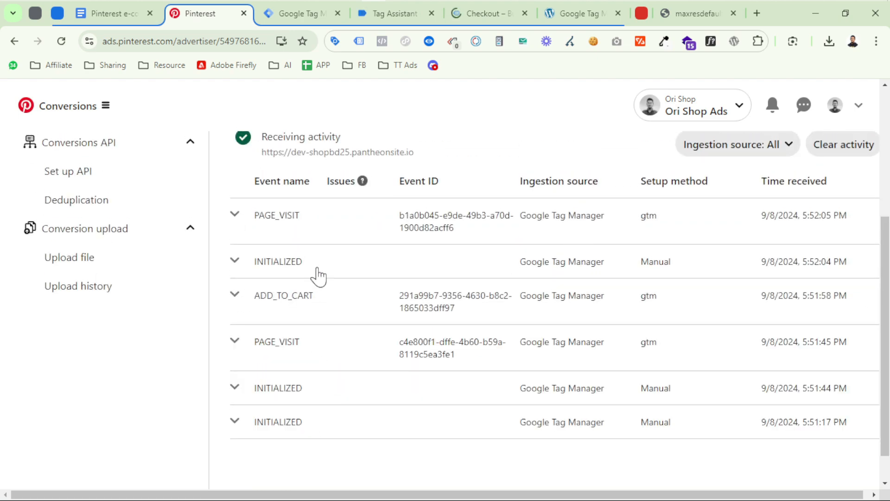
Place the cash-on-delivery order with the prefilled billing details and check the fired Pinterest tags in Tag Assistant.
click(489, 14)
scroll(515, 274, down, 10)
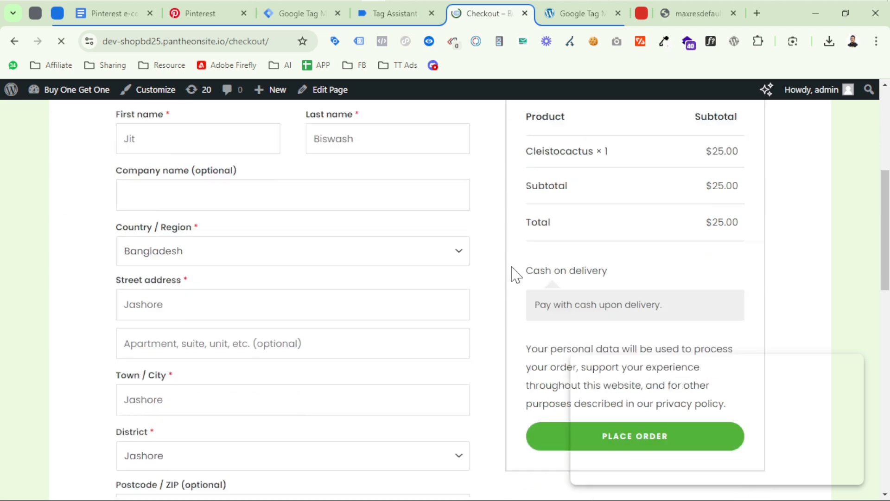
scroll(518, 288, up, 2)
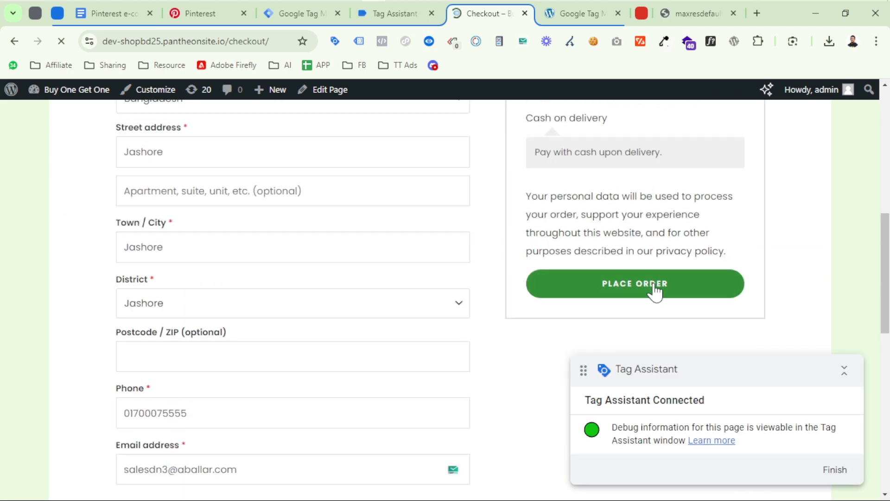
click(654, 287)
click(390, 13)
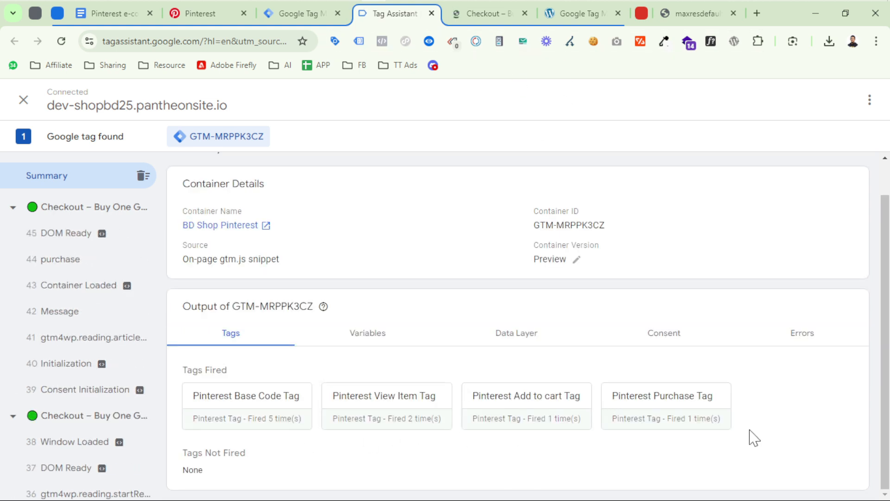
Expand the CHECKOUT event in Pinterest's Test events and examine all its parameters, including currency, order ID and value.
click(206, 20)
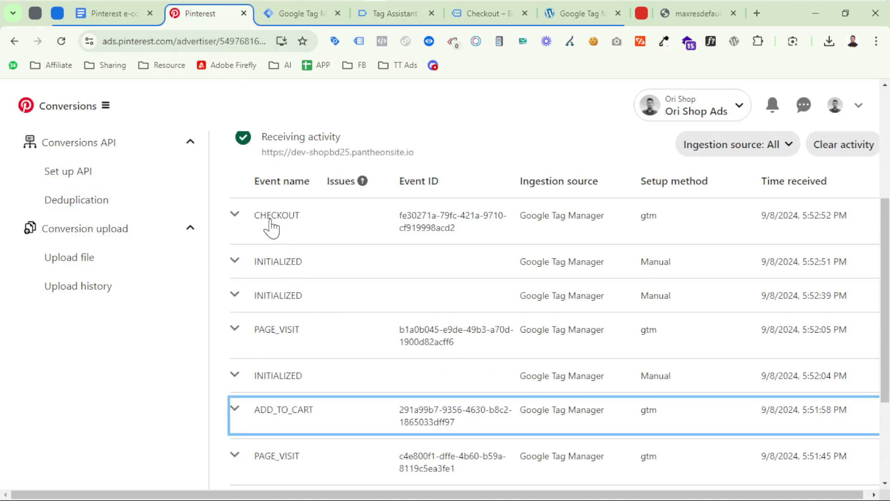
click(235, 216)
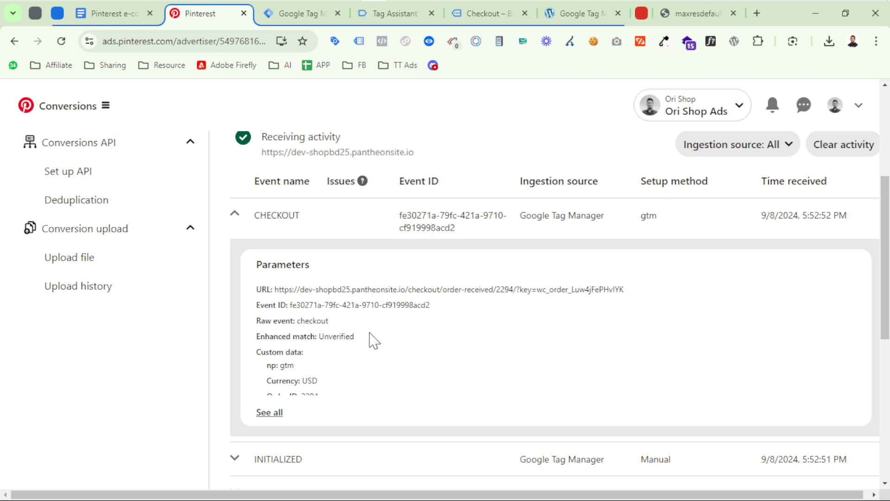
click(273, 412)
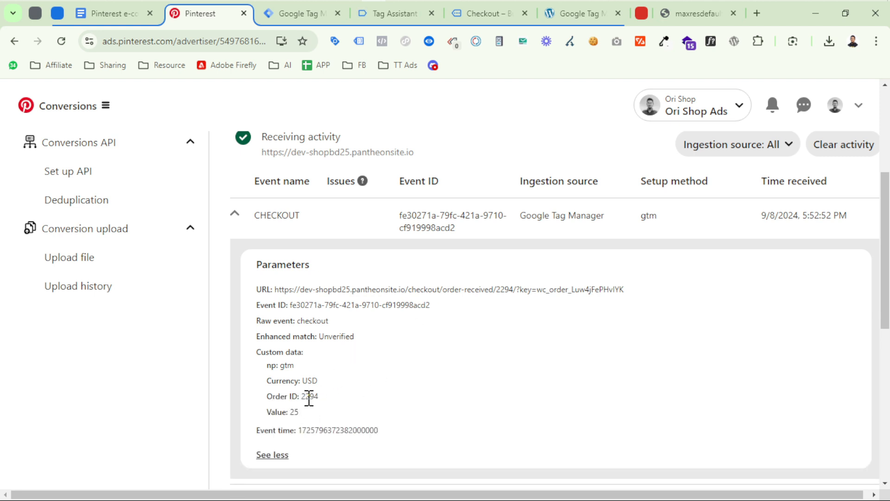
click(292, 412)
click(378, 397)
scroll(215, 181, up, 2)
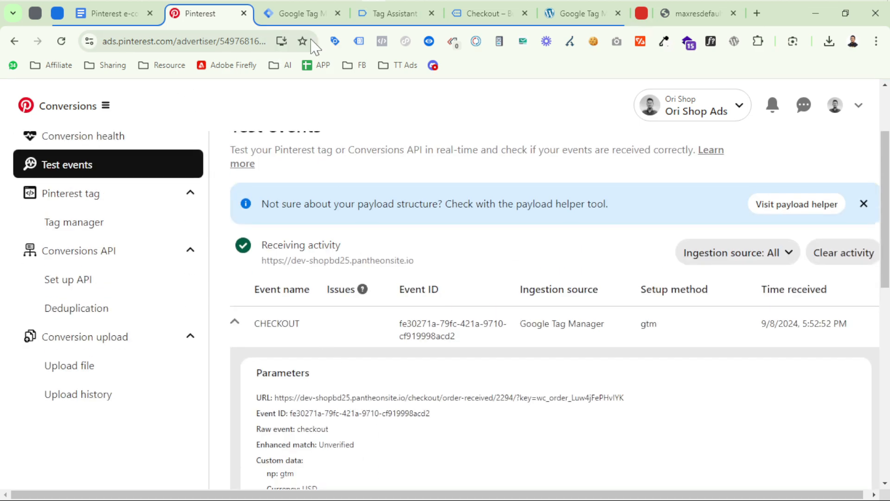
Review the Tags list in Google Tag Manager and the event table in the Pinterest e-commerse event list document.
click(302, 14)
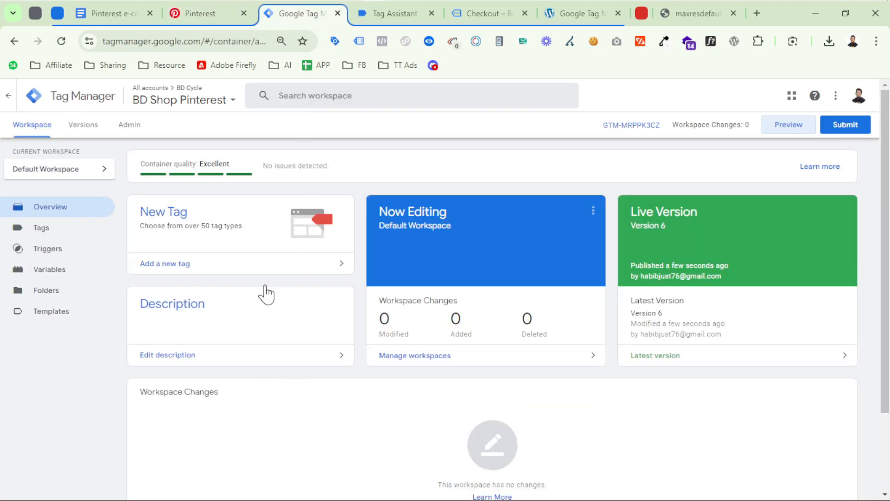
click(55, 230)
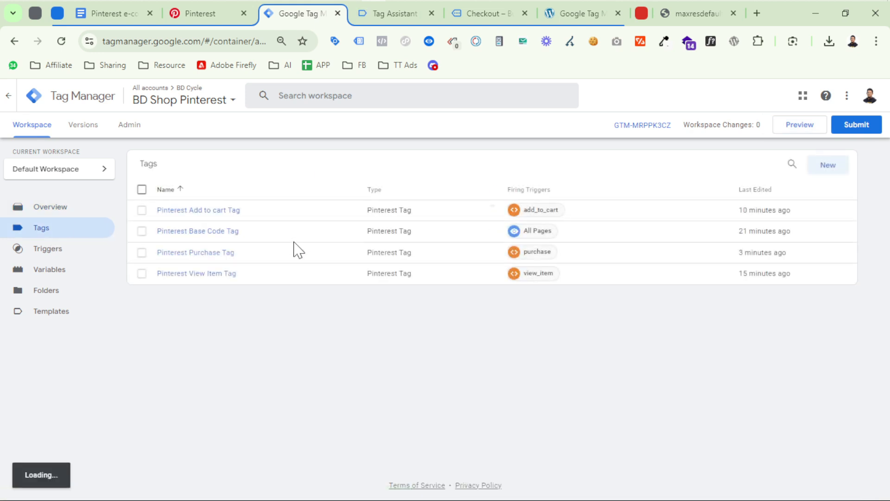
click(119, 13)
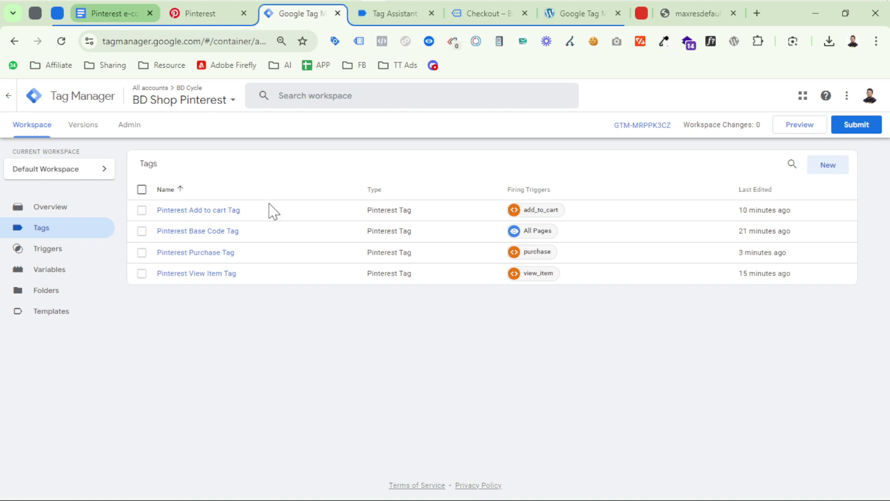
scroll(354, 362, up, 20)
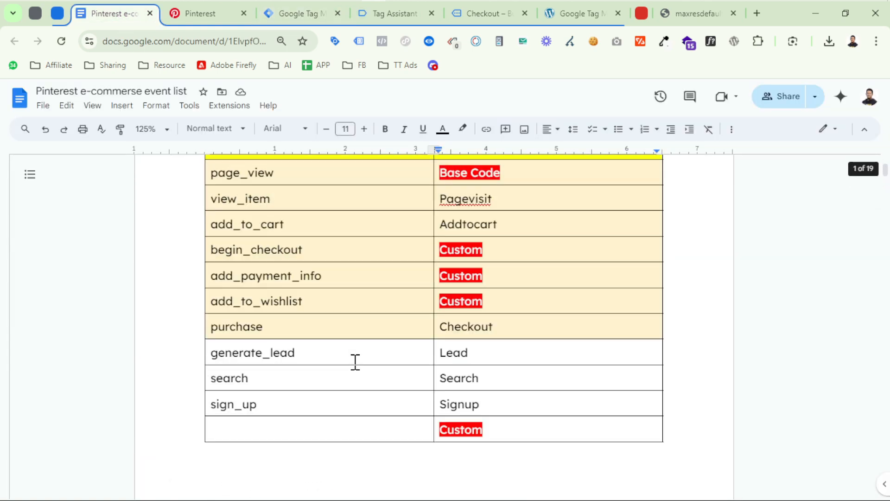